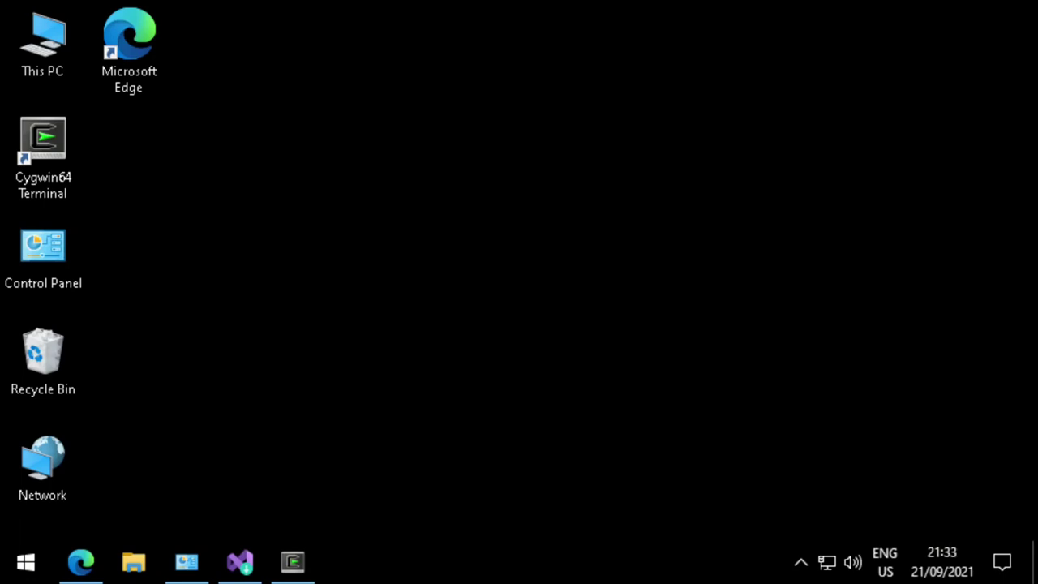
Step: Return to Edge's Visual Studio tab and view the Download Visual Studio editions list, then close it
click(80, 561)
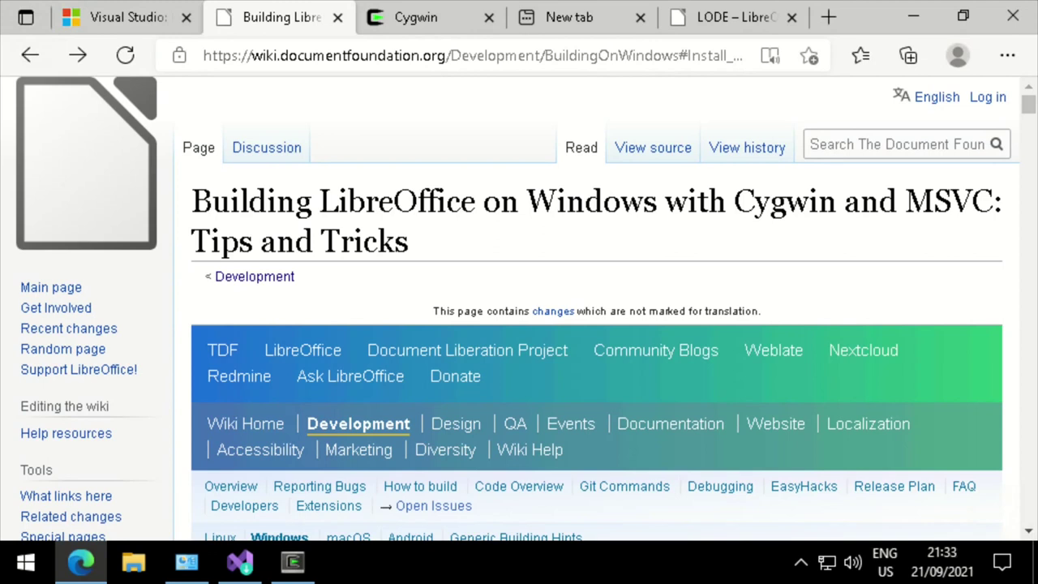
click(121, 17)
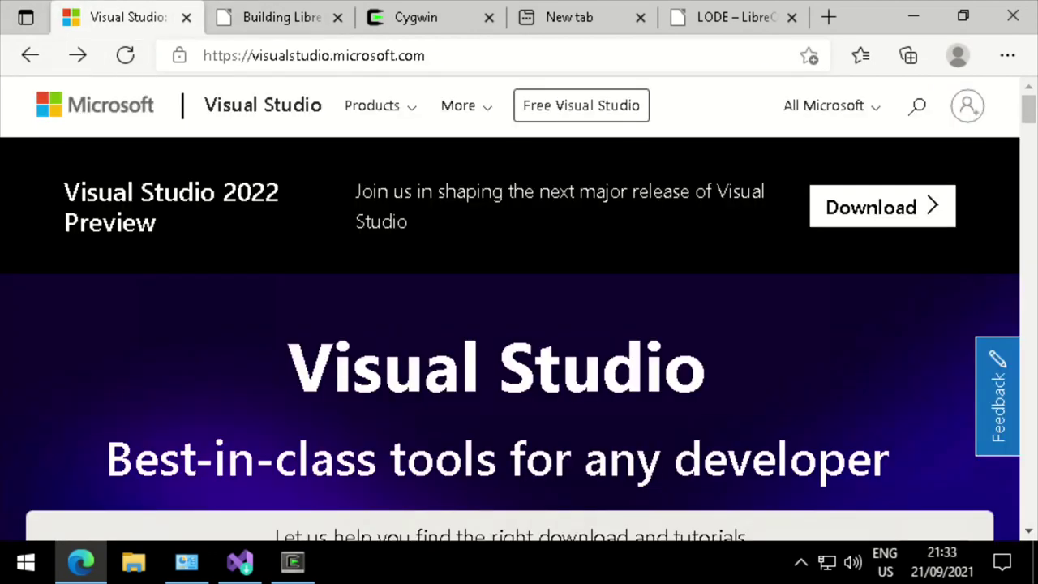
scroll(510, 308, down, 3)
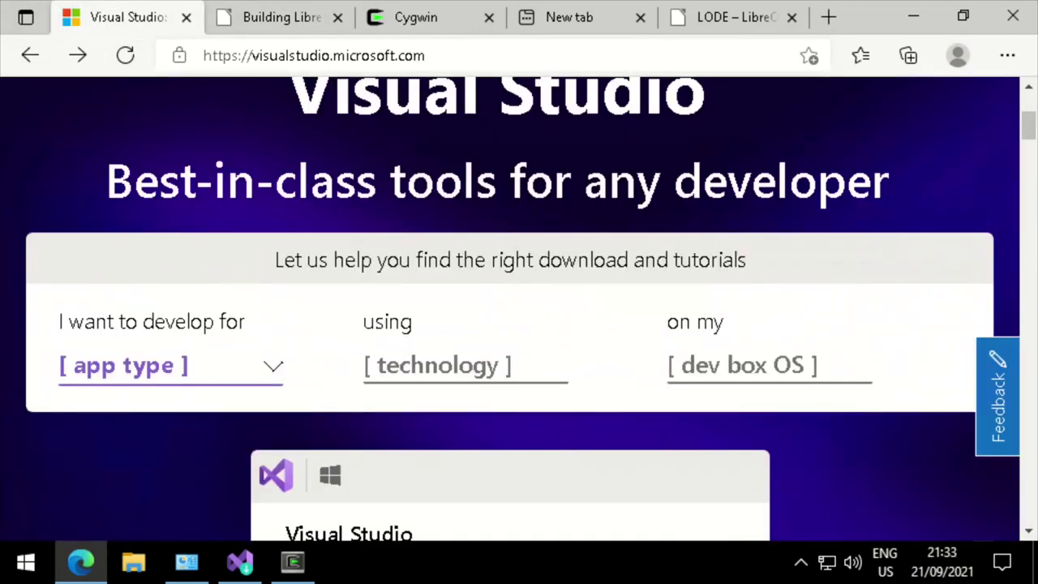
scroll(509, 308, down, 2)
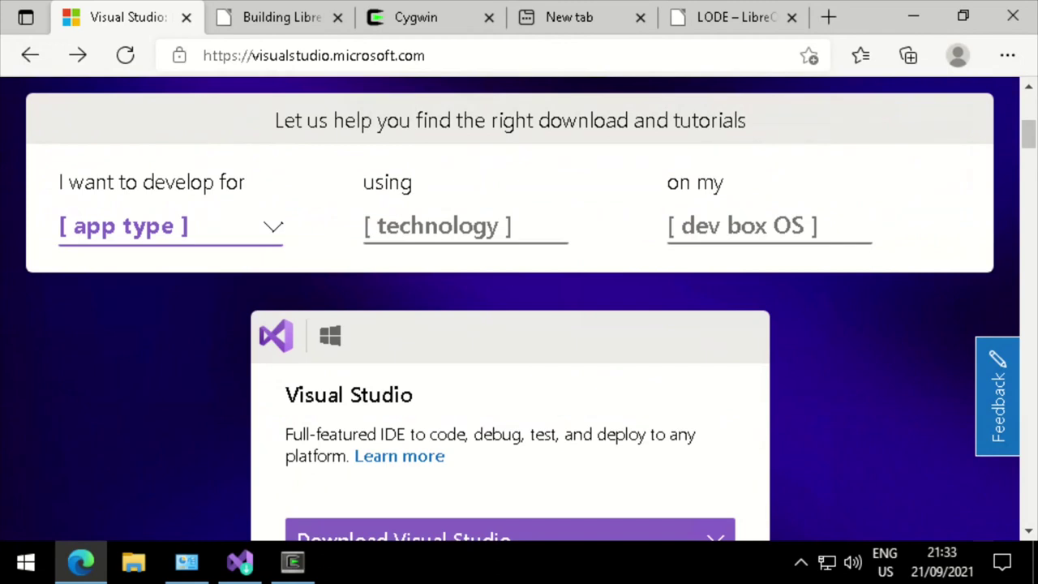
scroll(510, 308, down, 2)
click(510, 400)
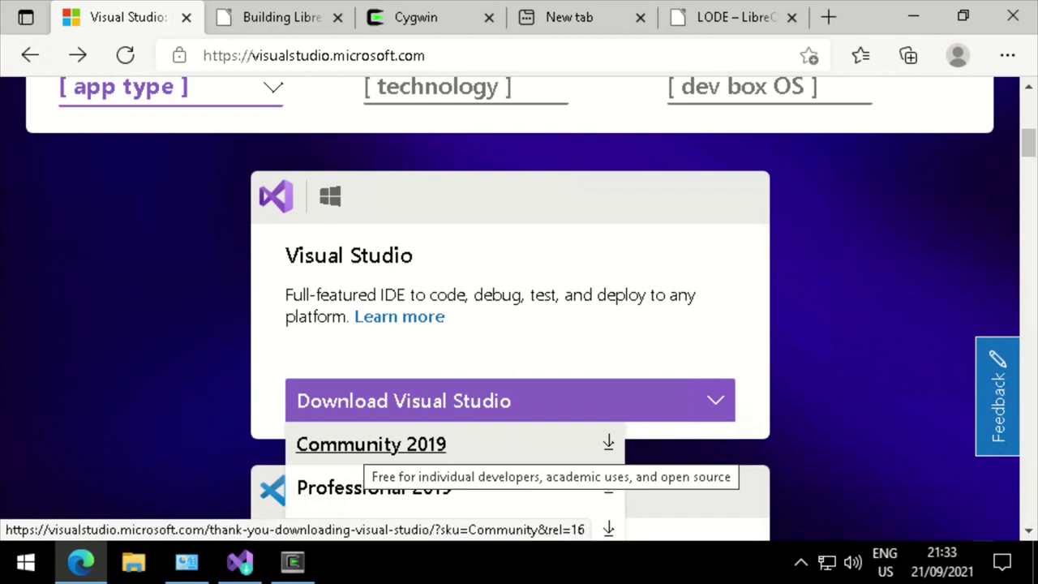
click(371, 444)
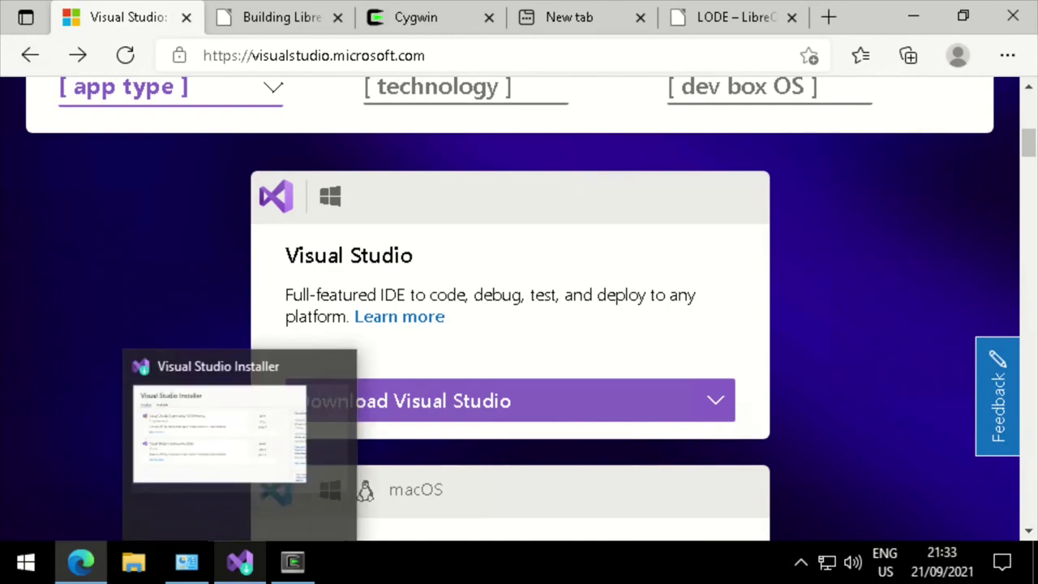
Step: Start modifying Visual Studio Community 2019 in the Installer, then return to the LibreOffice build wiki
click(240, 561)
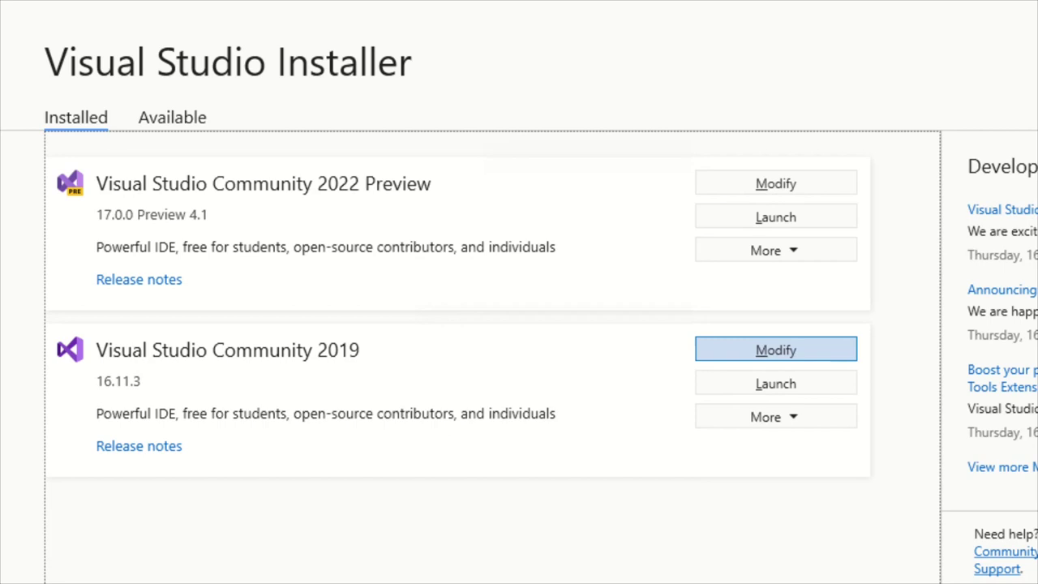
click(775, 350)
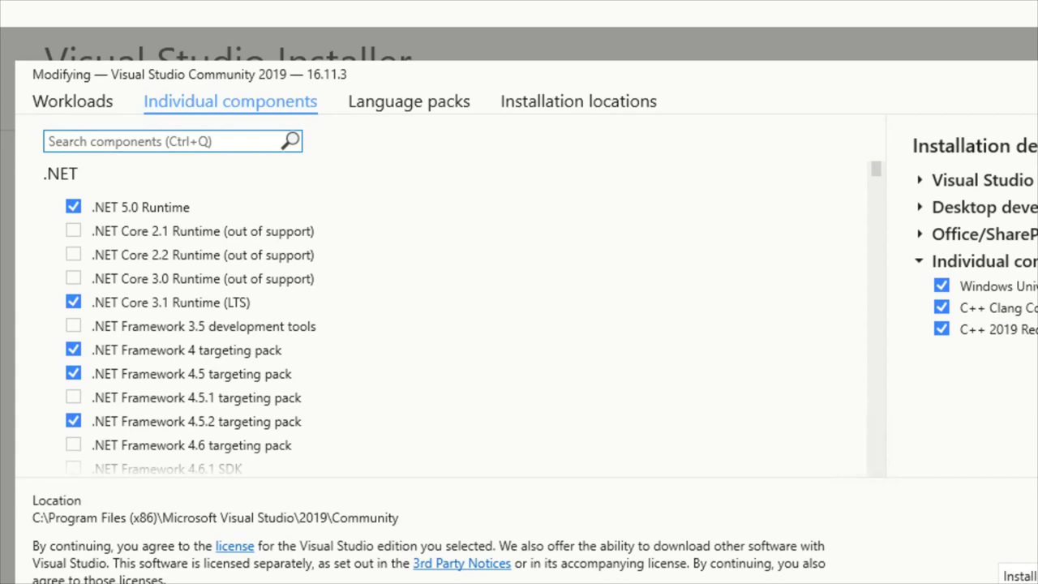
key(alt+Tab)
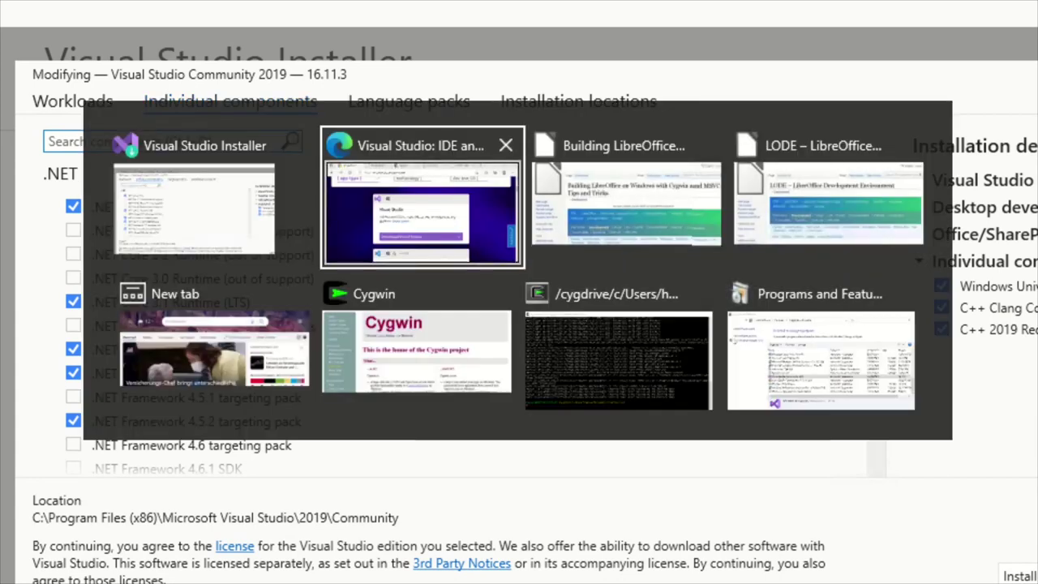
key(ctrl+Tab)
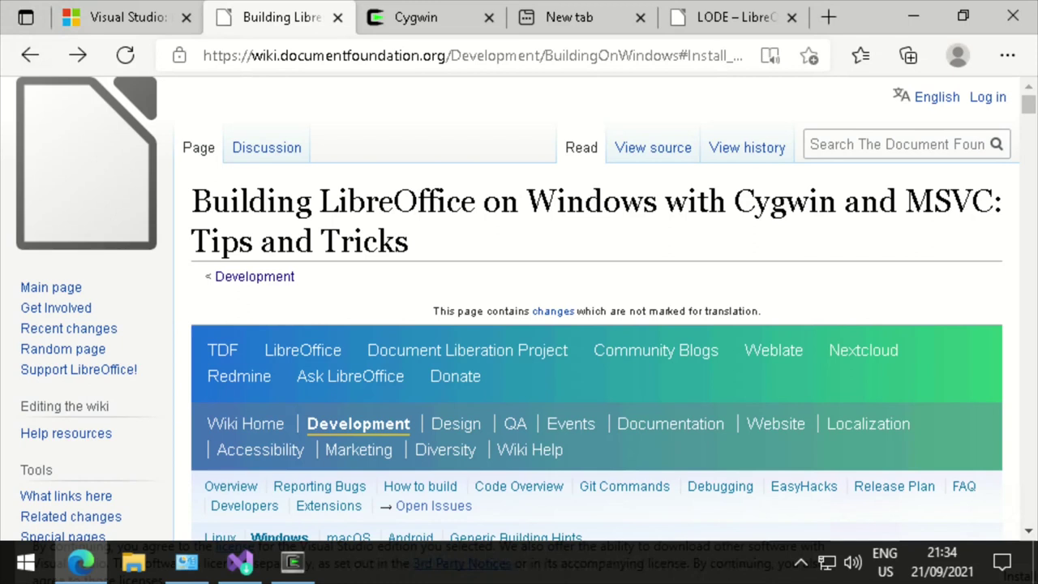
Step: Jump to the wiki's Install Visual Studio section and select the Windows Universal C Runtime line
scroll(219, 186, down, 5)
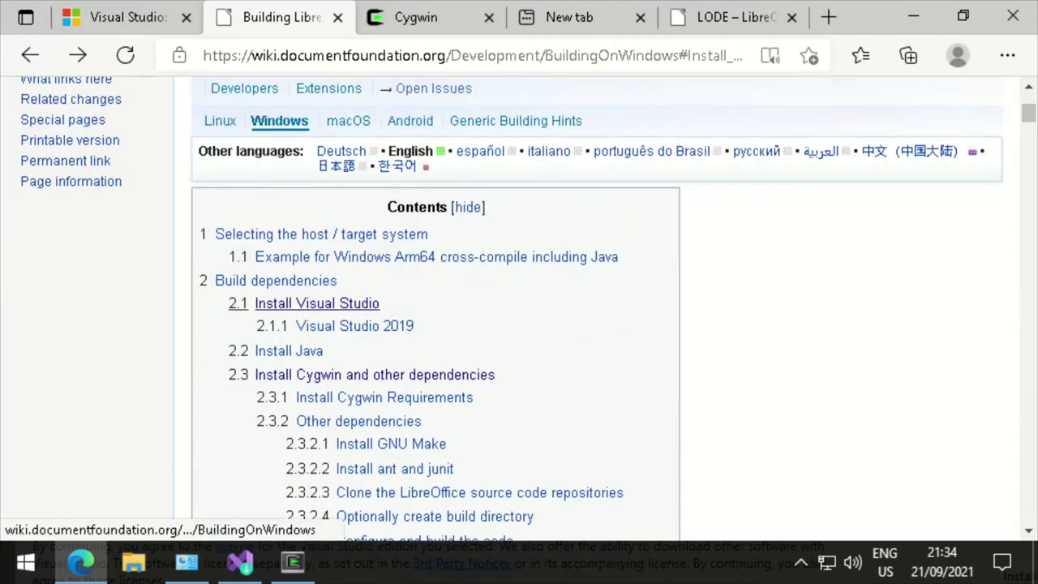
click(317, 304)
scroll(520, 308, down, 7)
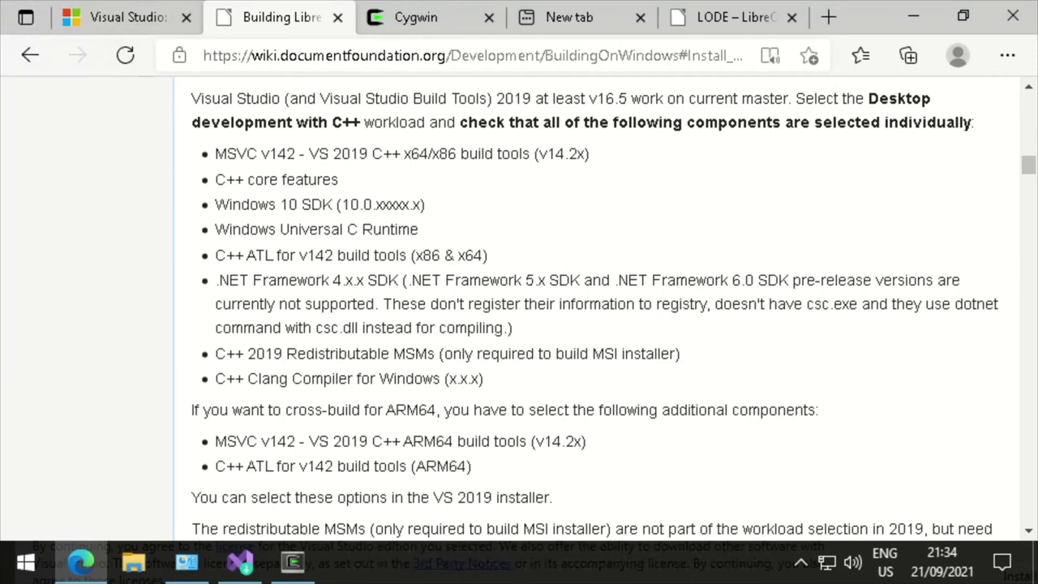
drag(215, 229, 419, 229)
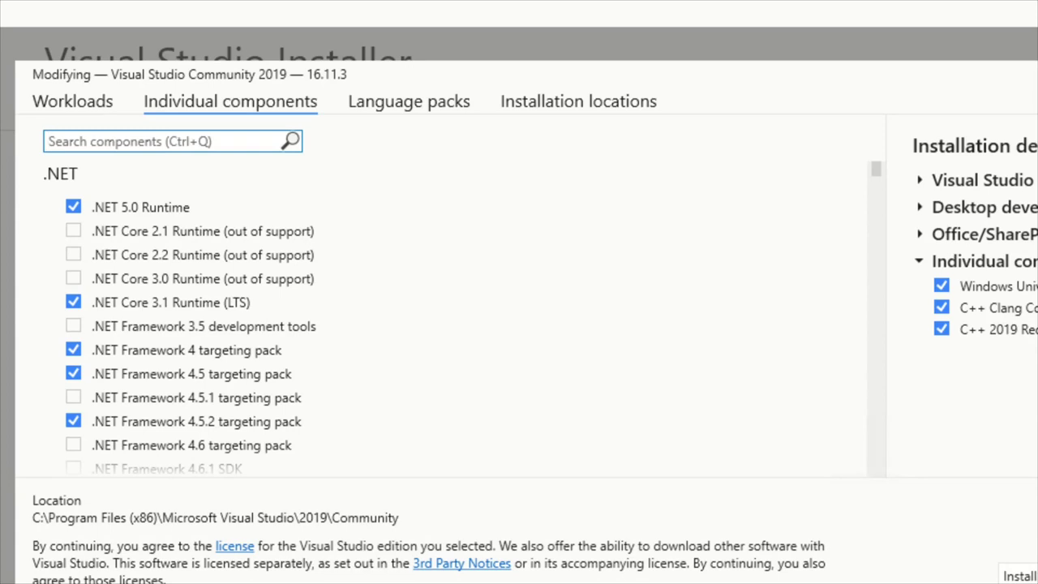
Step: Filter installer components for Windows Universal C Runtime, confirm it's ticked, and return to Edge
text(Windows Universal C Runtime)
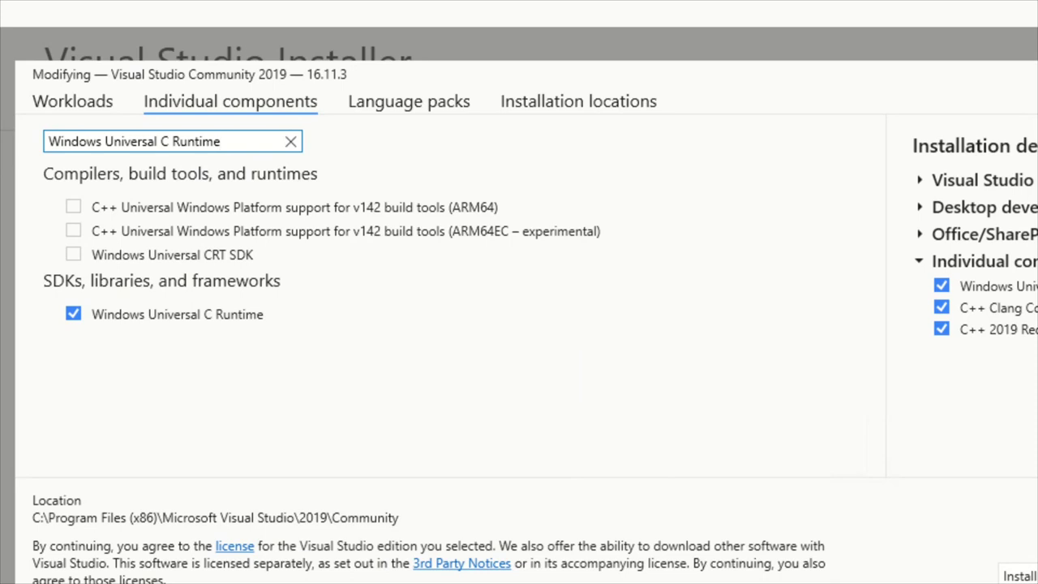
key(alt+Tab)
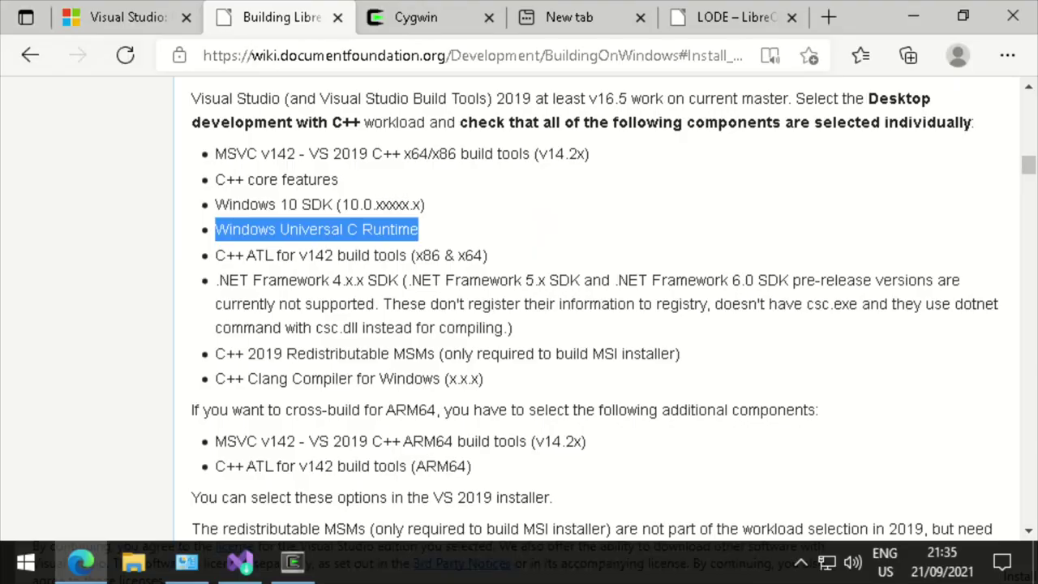
Step: Check the Cygwin website tab, close the unused New tab and return to the wiki
key(alt+Tab)
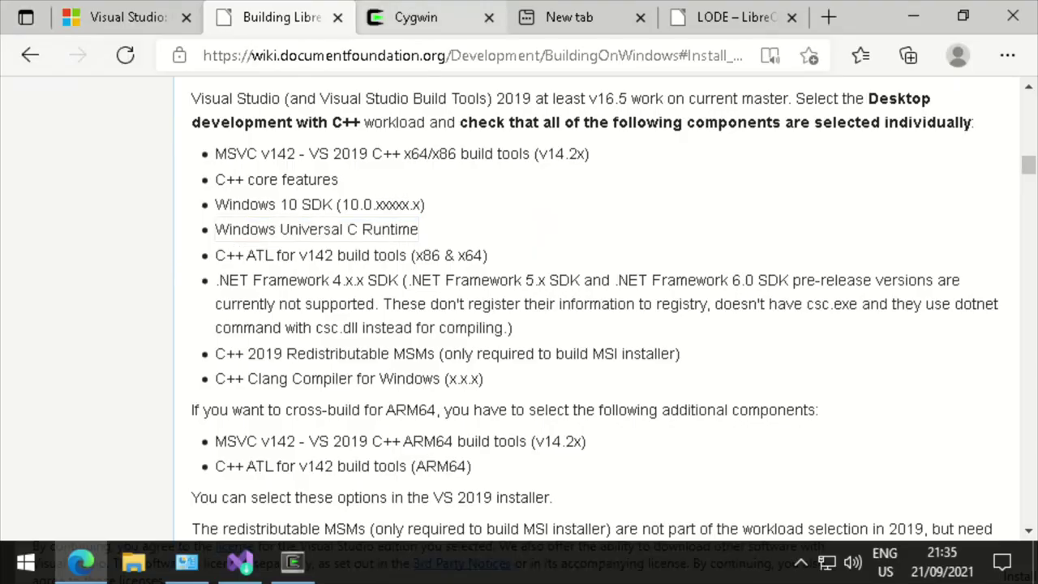
click(414, 17)
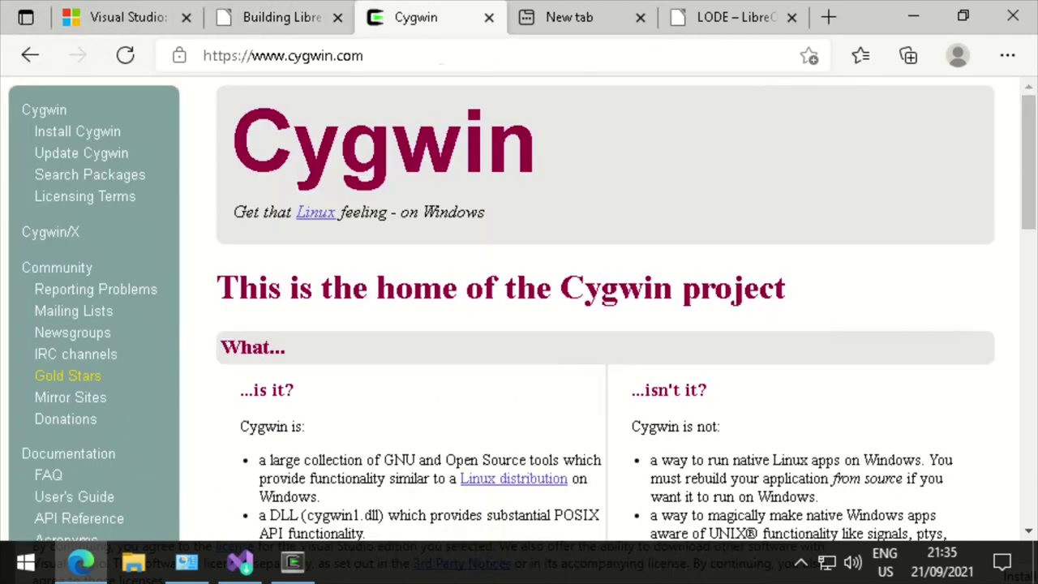
scroll(604, 309, down, 5)
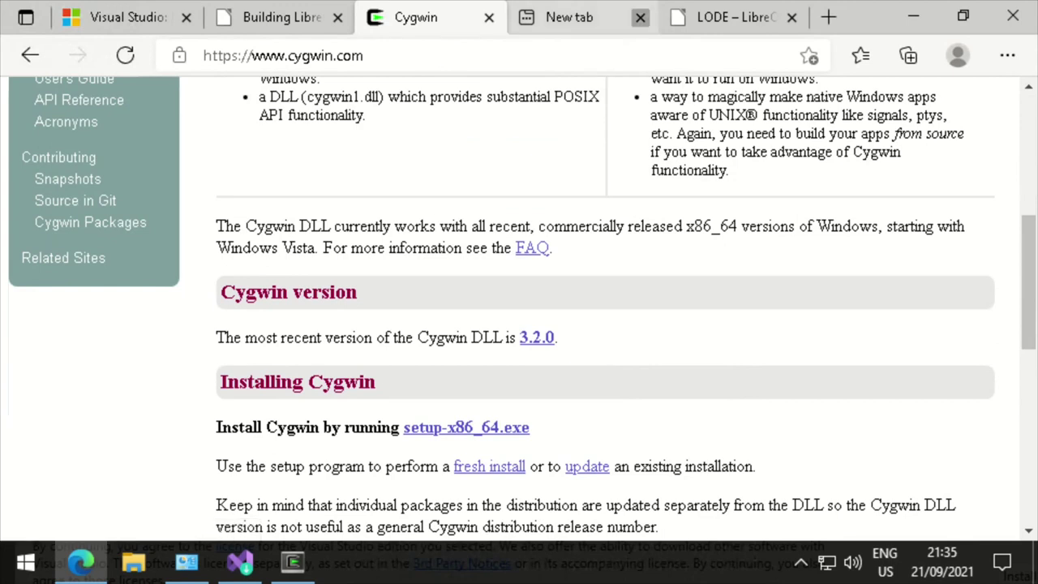
click(640, 17)
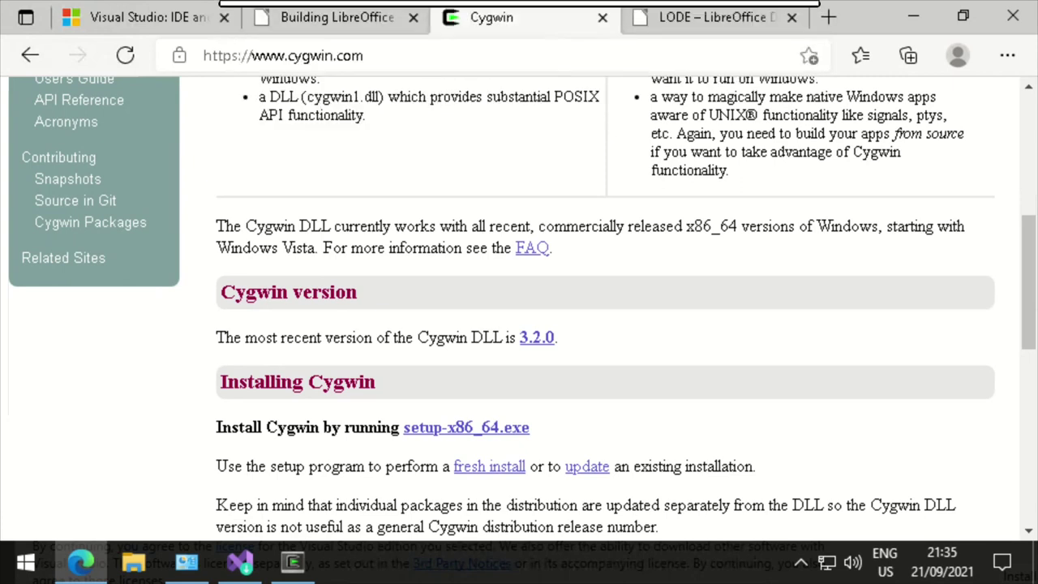
key(ctrl+shift+Tab)
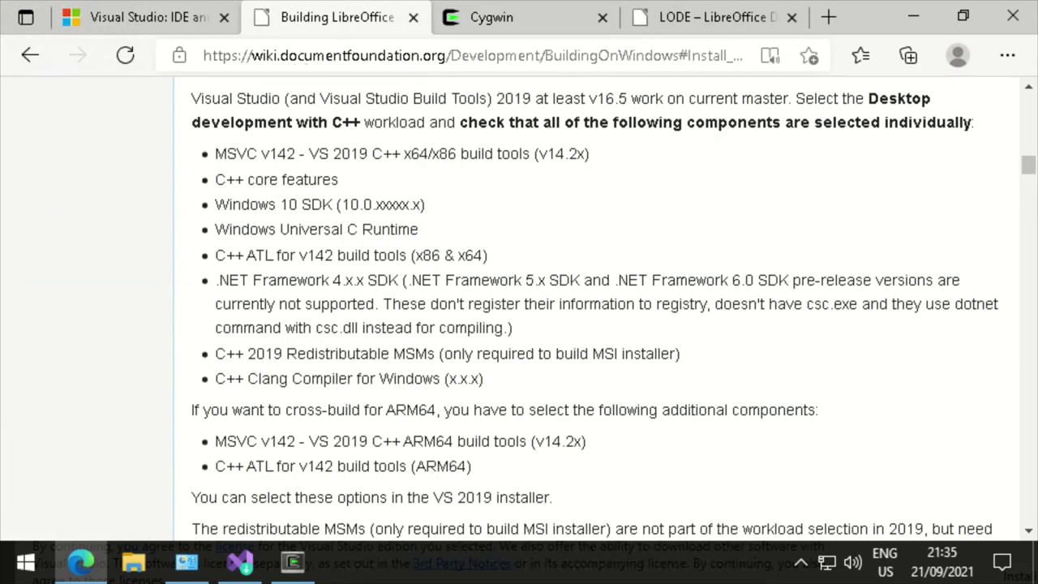
Step: Select the wiki's full setup-x86_64.exe command block with the required packages
scroll(519, 308, down, 10)
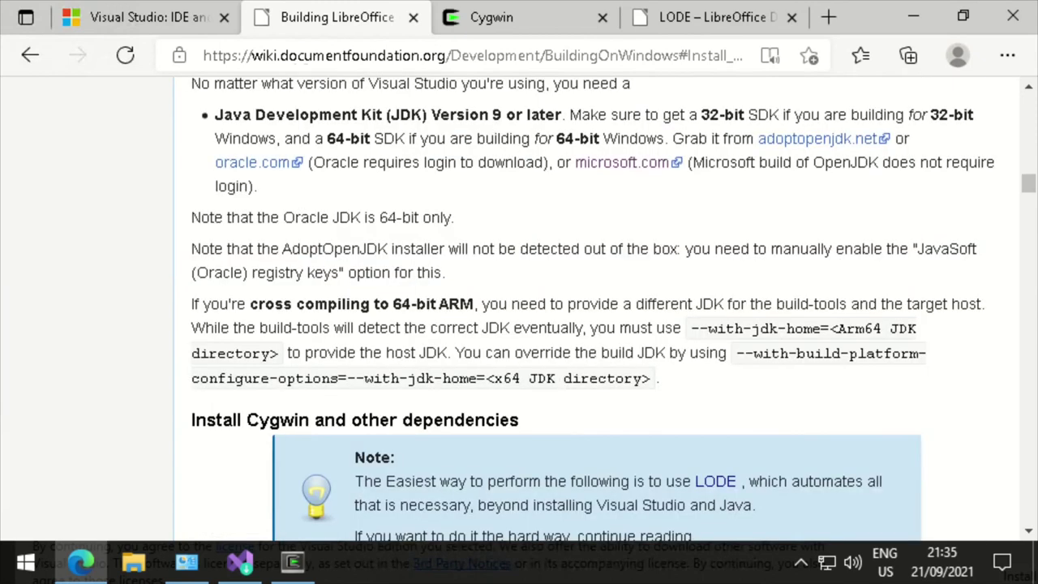
scroll(519, 308, down, 7)
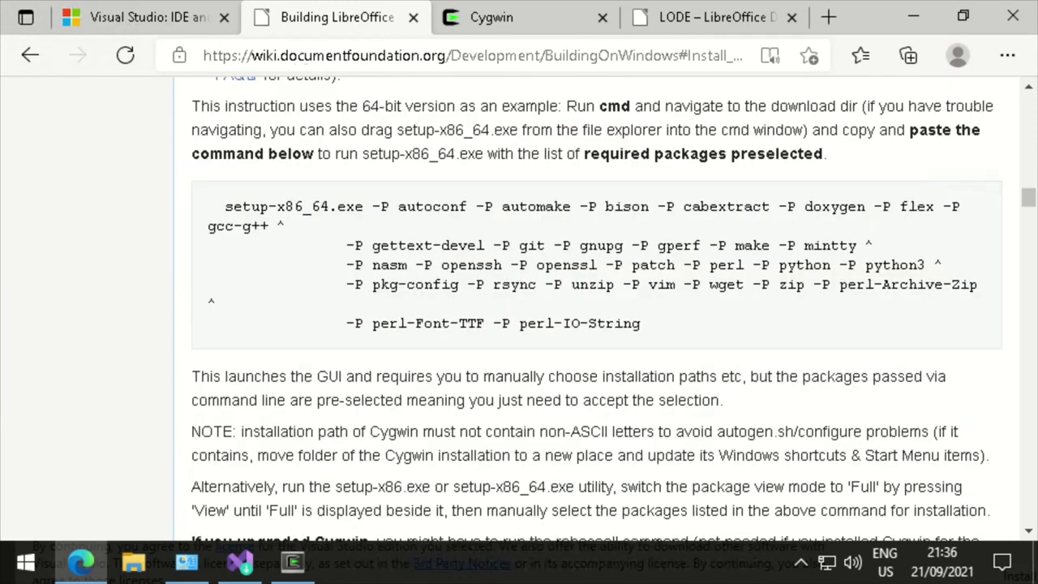
drag(224, 206, 641, 324)
key(ctrl+c)
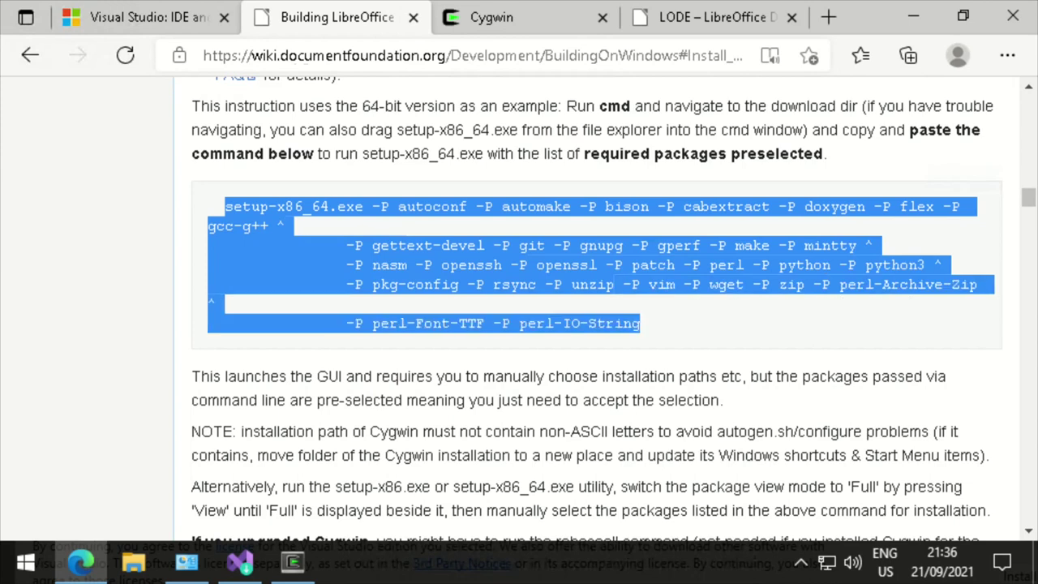
Step: Close the Cygwin terminal window from its taskbar thumbnail
mouse_move(293, 562)
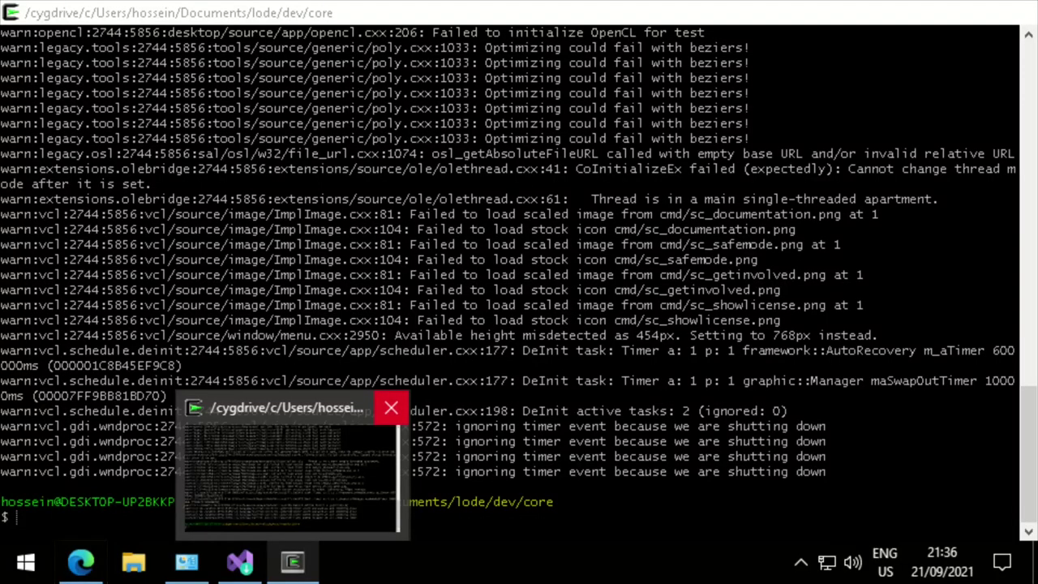
click(391, 407)
click(80, 561)
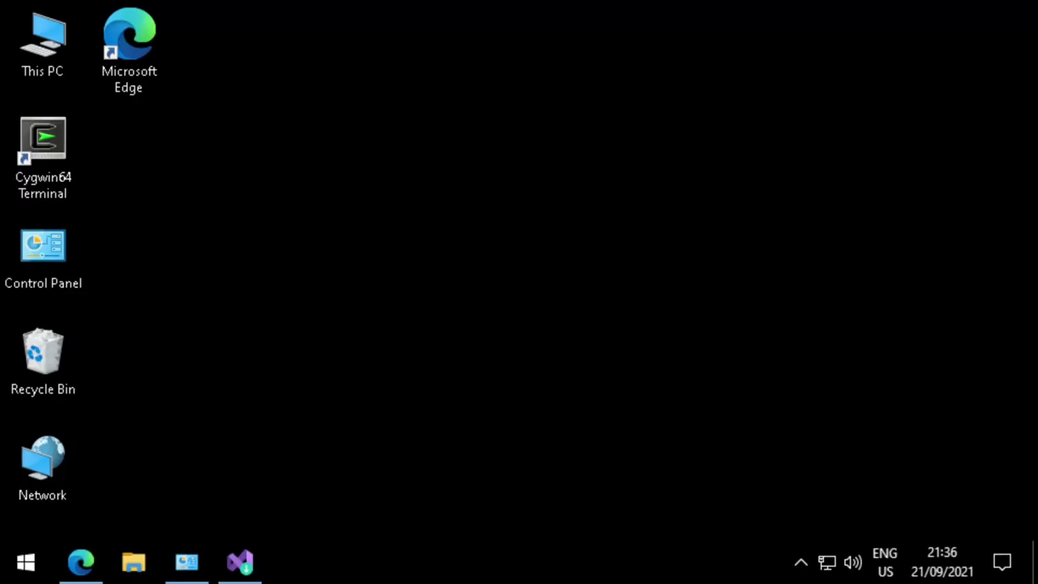
Step: Open a Command Prompt through the Run dialog with cmd
key(super+r)
text(cmd)
key(Return)
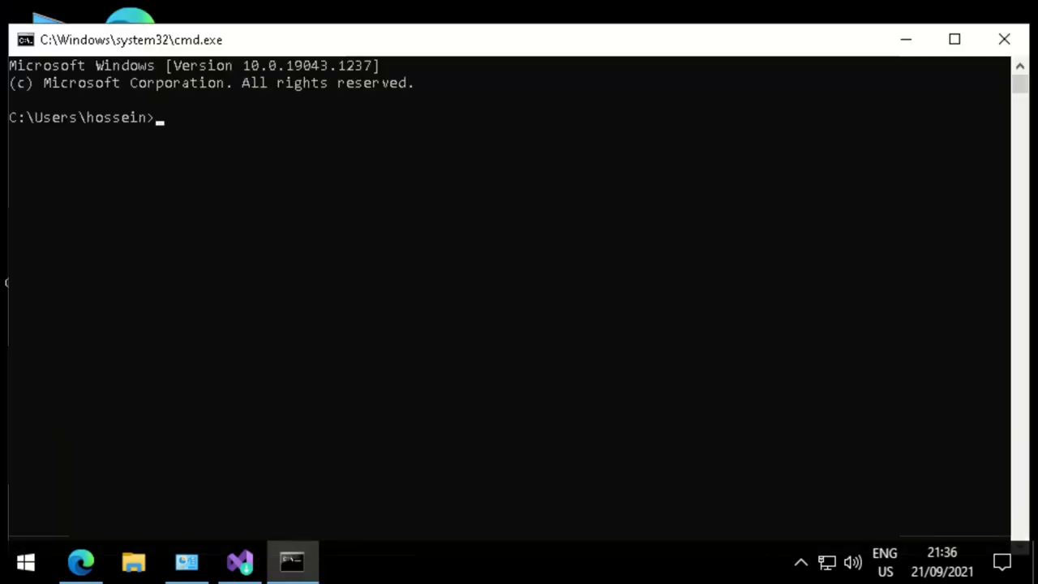
Step: From the Downloads folder, run the pasted setup-x86_64.exe command with the required packages
text(Downloads)
key(Return)
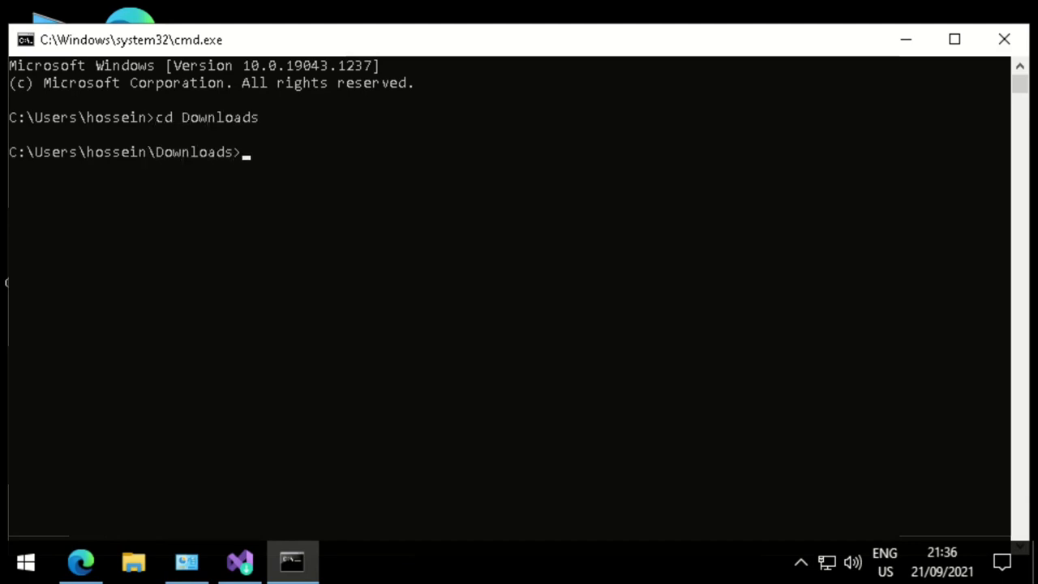
key(ctrl+v)
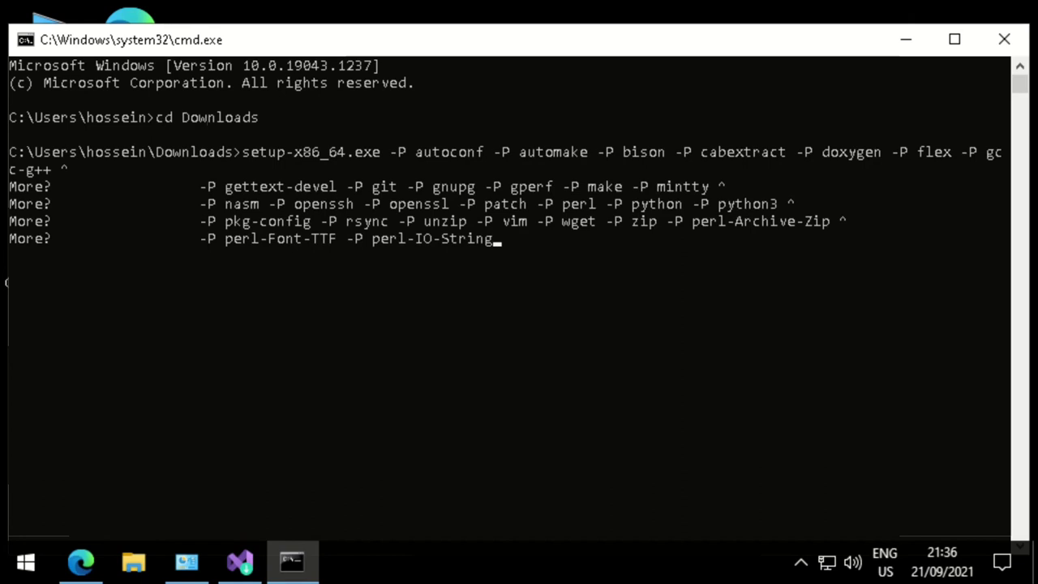
key(Return)
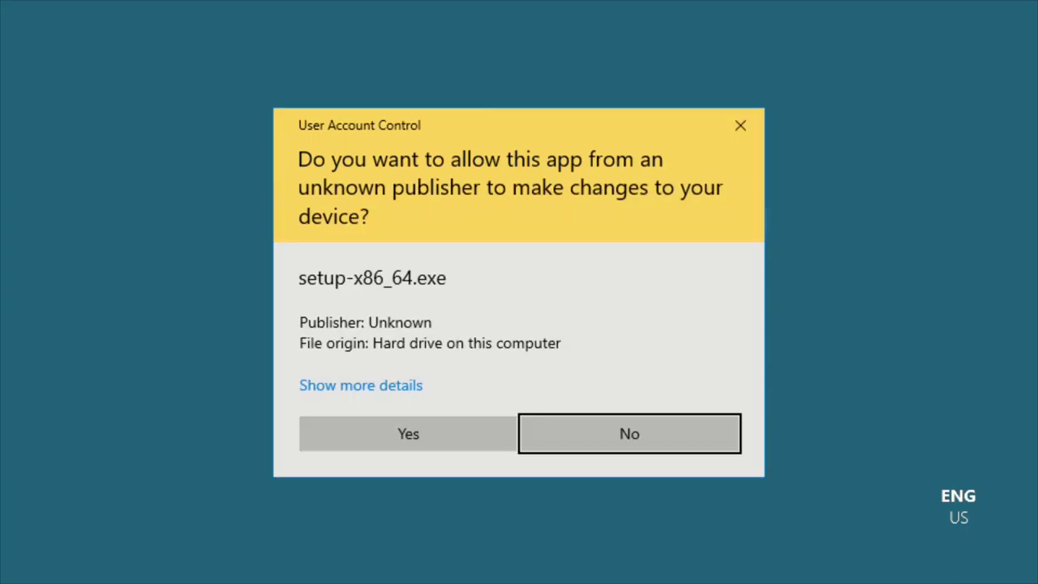
Step: Approve the UAC prompt and accept Install from Internet, default root, Downloads package folder and download site
key(alt+y)
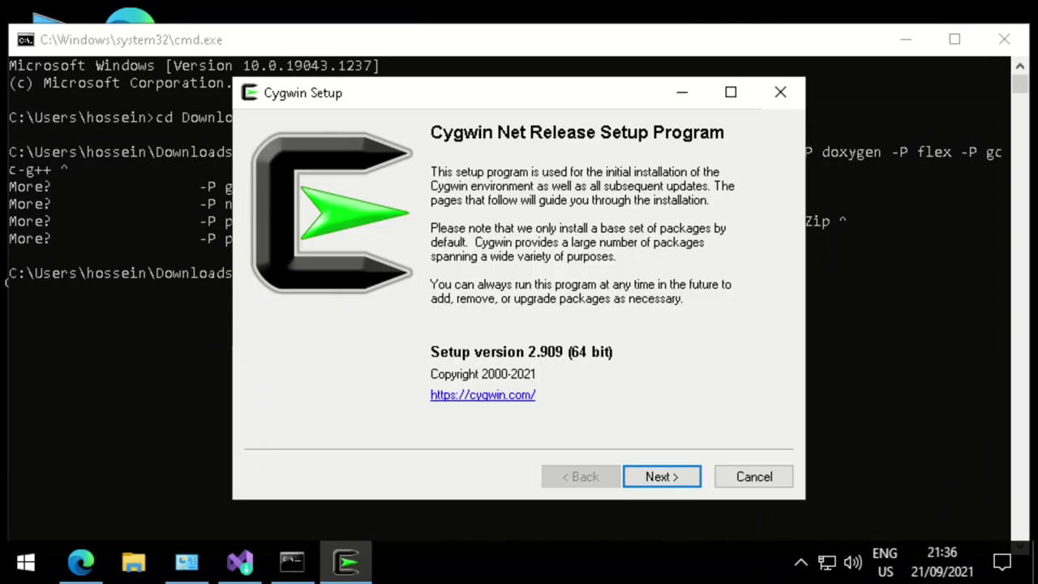
key(Return)
key(Return)
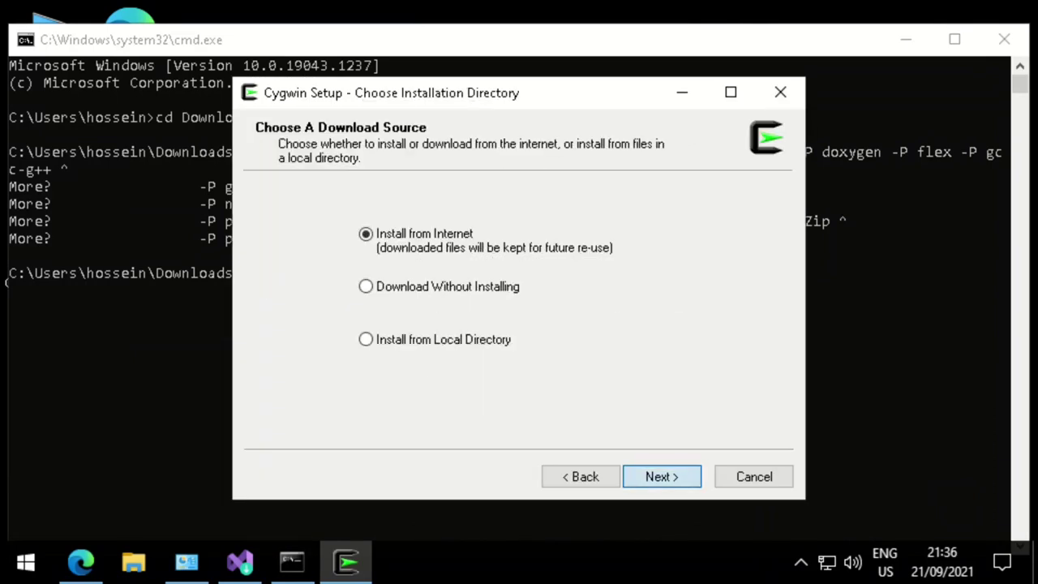
key(Return)
key(Return)
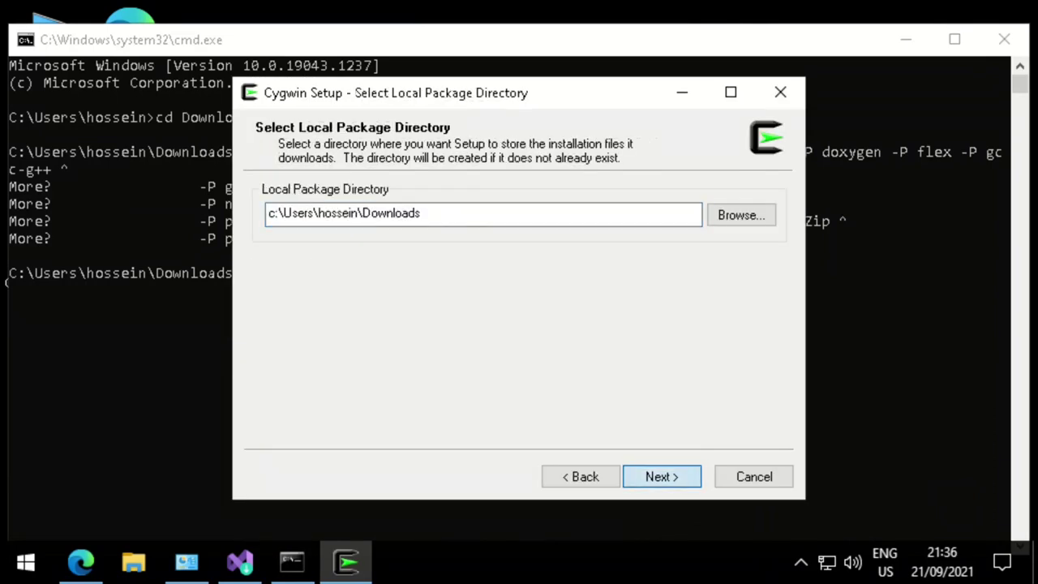
key(Return)
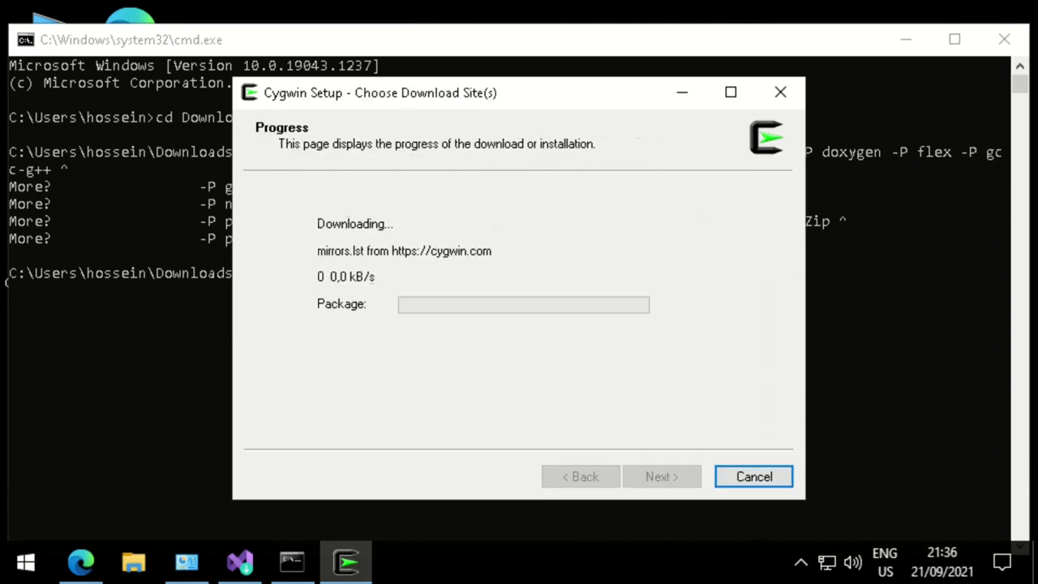
key(Return)
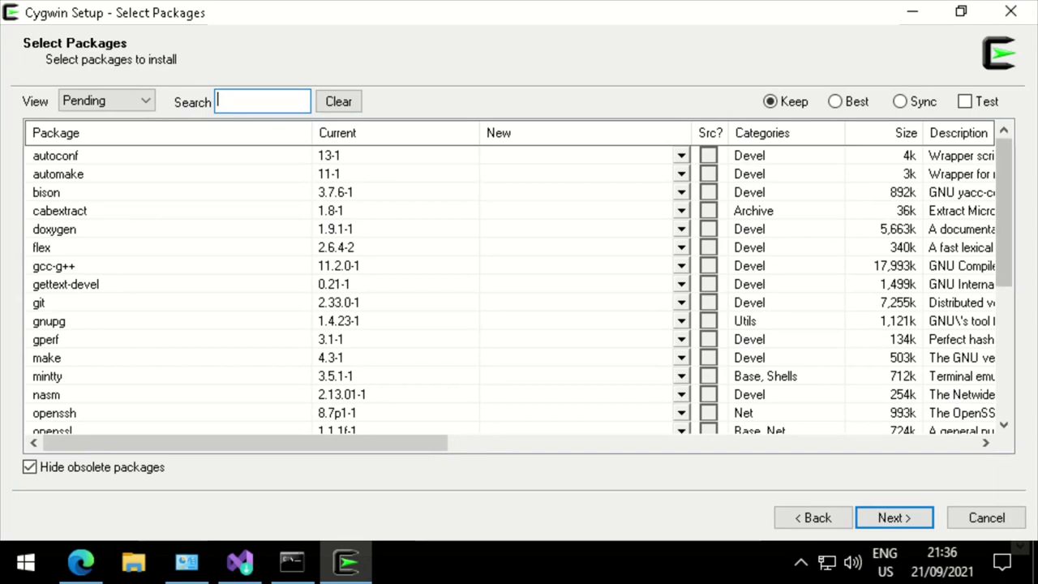
Step: Review the Pending package list and accept the preselected packages
scroll(519, 288, down, 4)
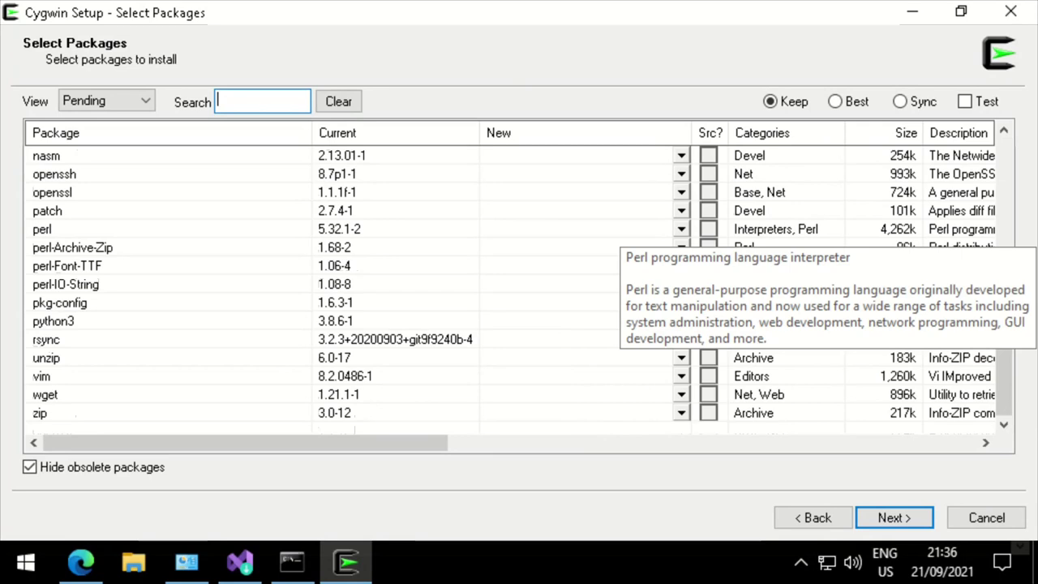
scroll(519, 288, up, 4)
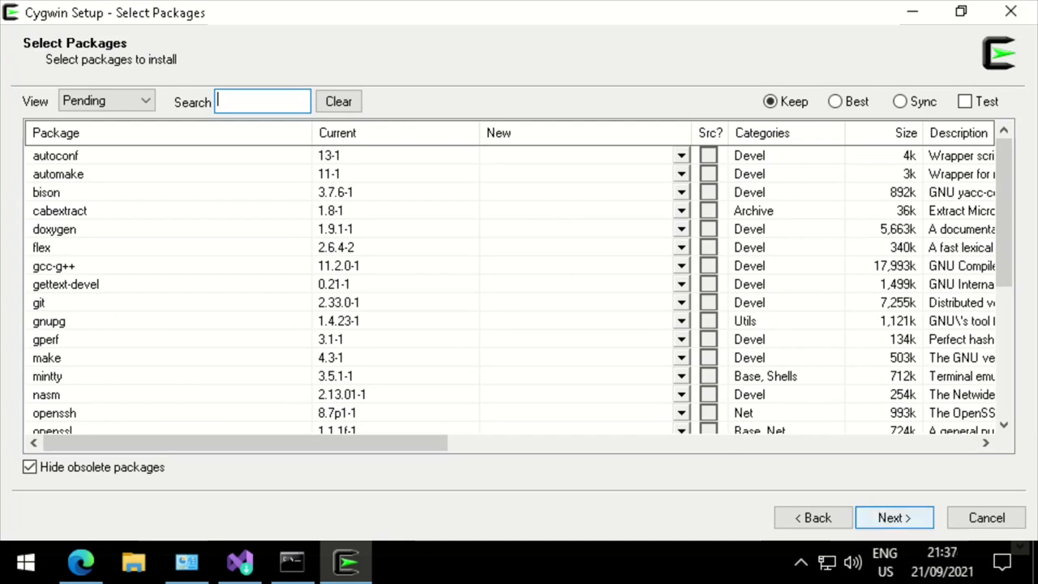
key(Return)
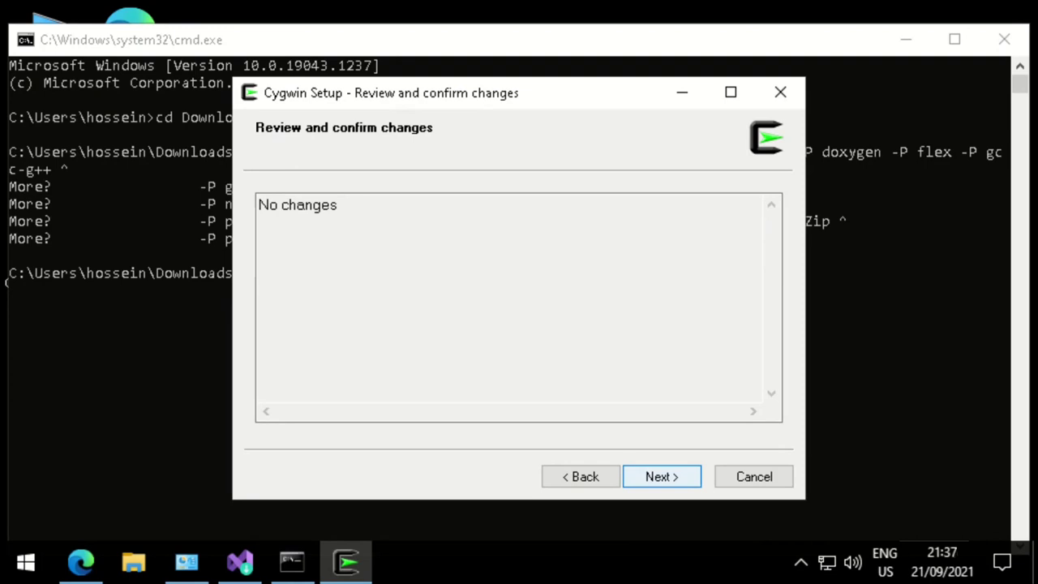
Step: Confirm the no-change install and finish Cygwin Setup without creating icons
key(Return)
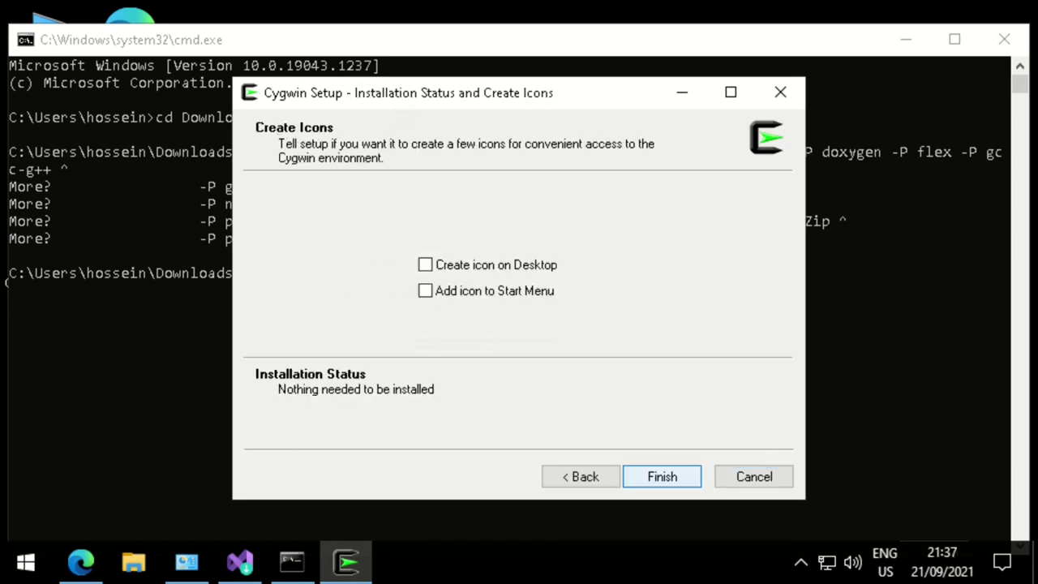
key(Return)
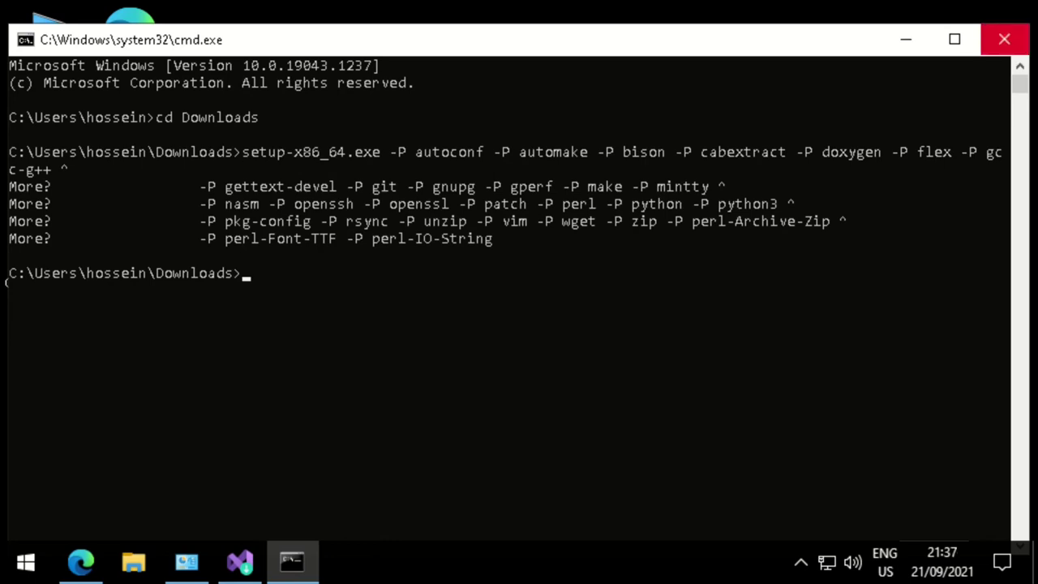
Step: Close Command Prompt, launch Cygwin64 Terminal from its desktop shortcut, and move its window up-right
click(1004, 41)
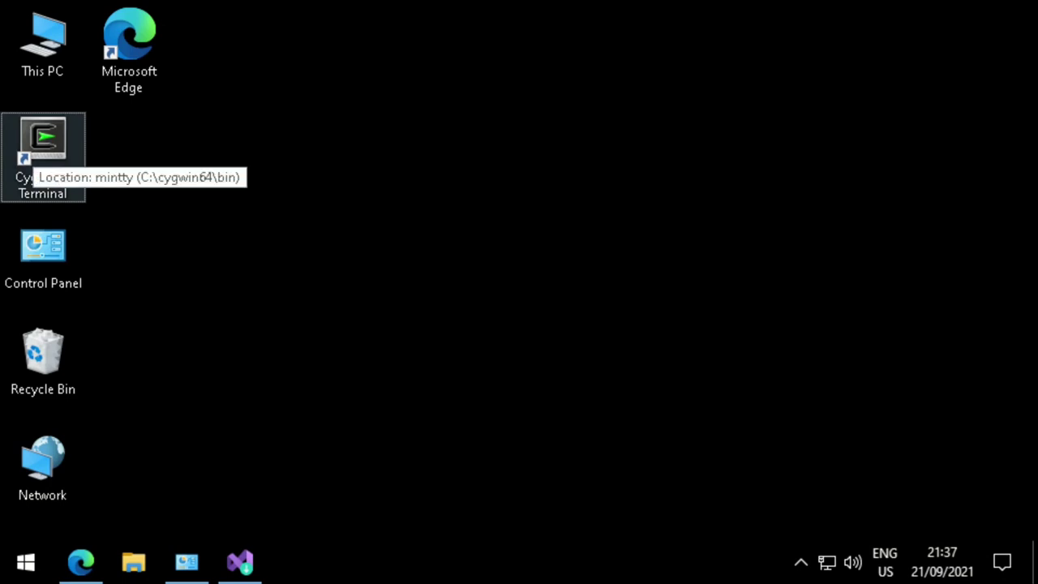
double_click(43, 154)
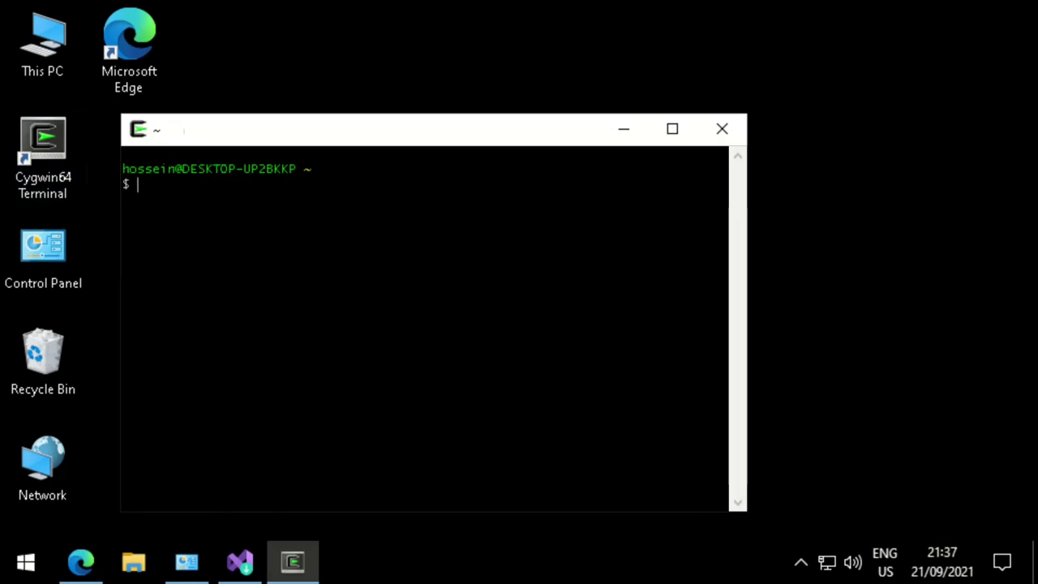
drag(406, 129, 512, 113)
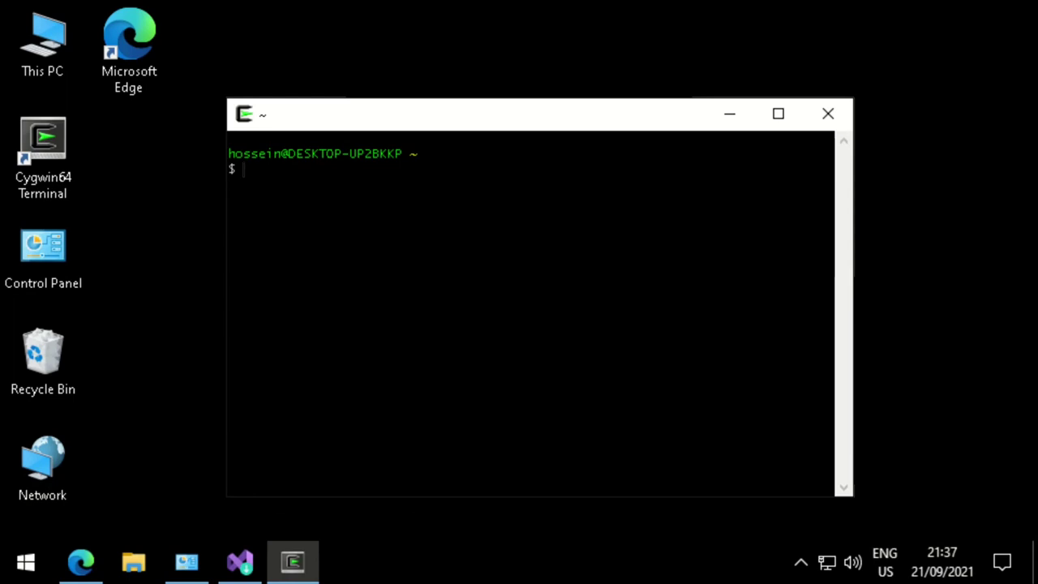
click(81, 561)
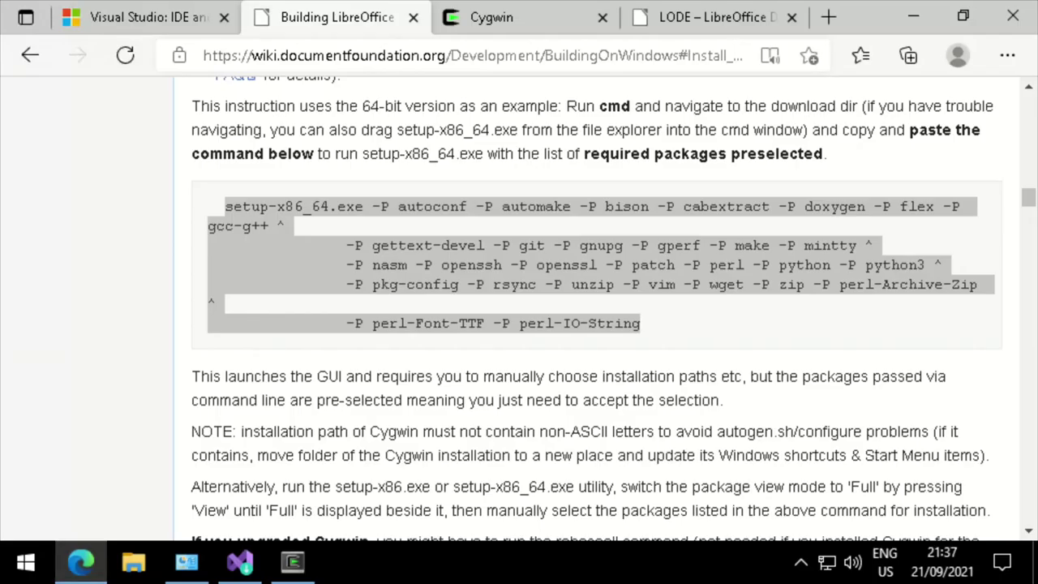
click(706, 17)
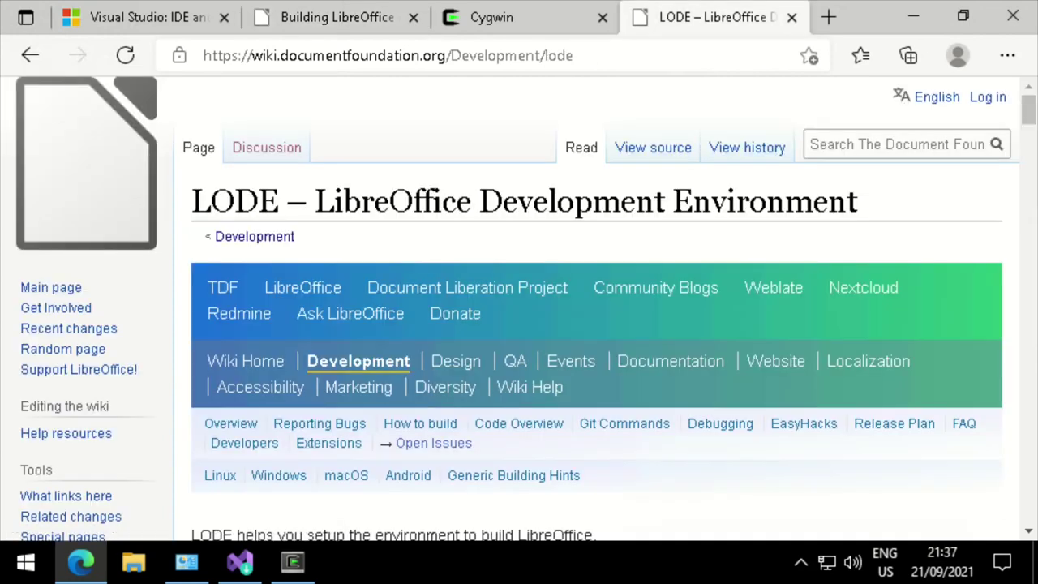
scroll(598, 309, down, 10)
scroll(597, 308, down, 15)
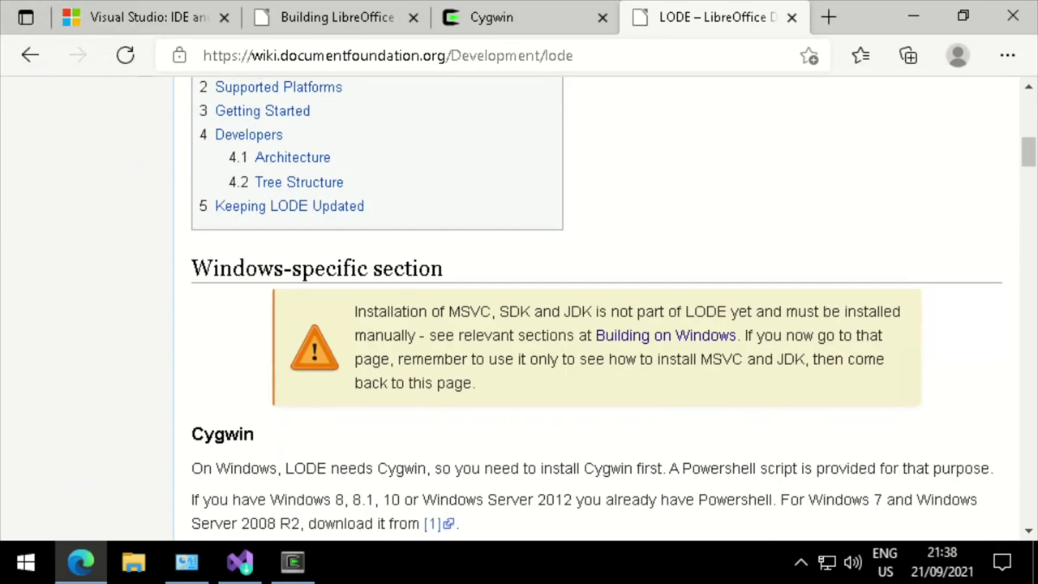
scroll(597, 308, down, 5)
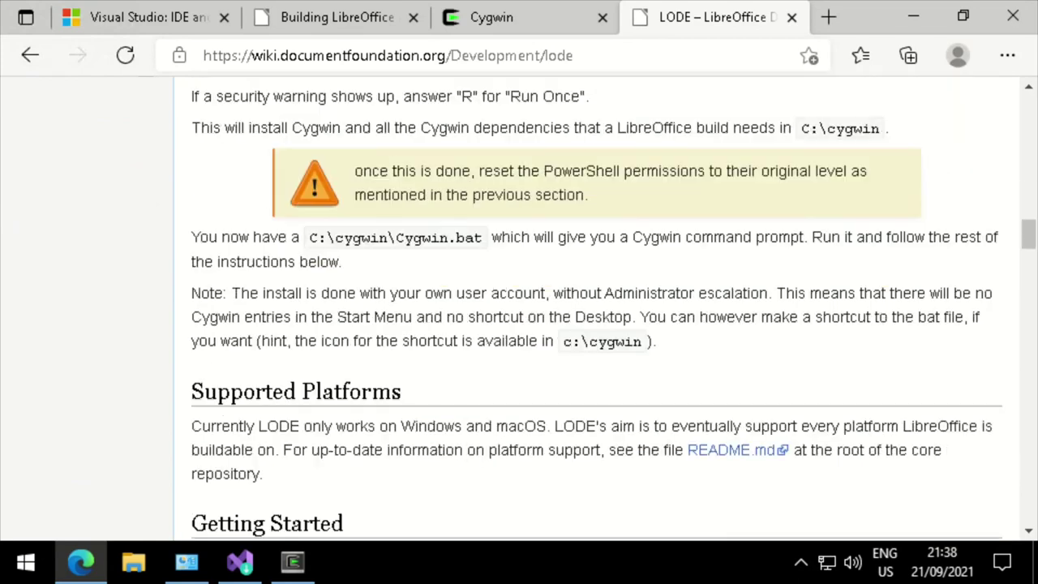
scroll(597, 308, down, 2)
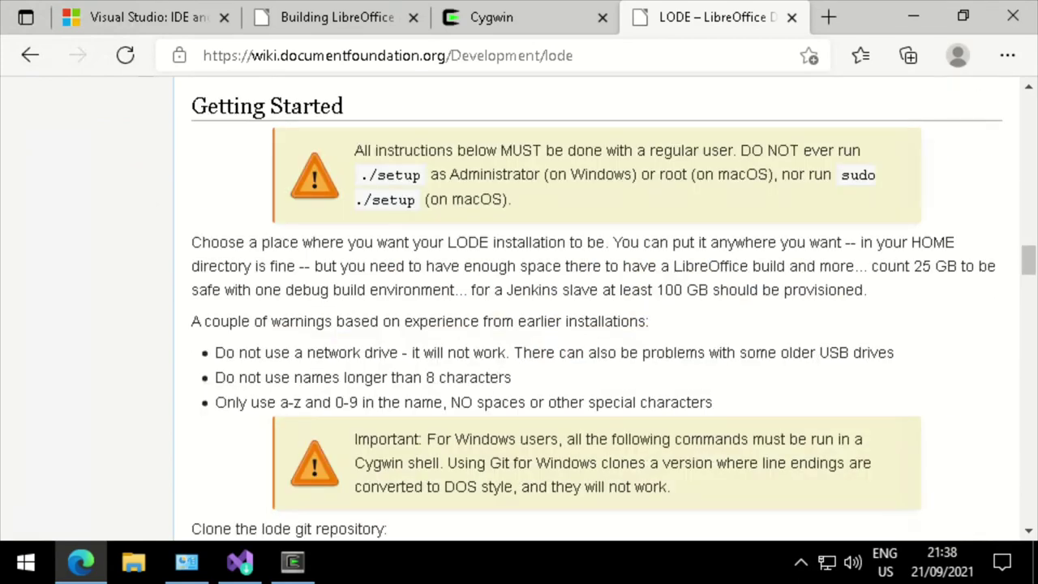
scroll(597, 308, up, 3)
scroll(597, 308, down, 5)
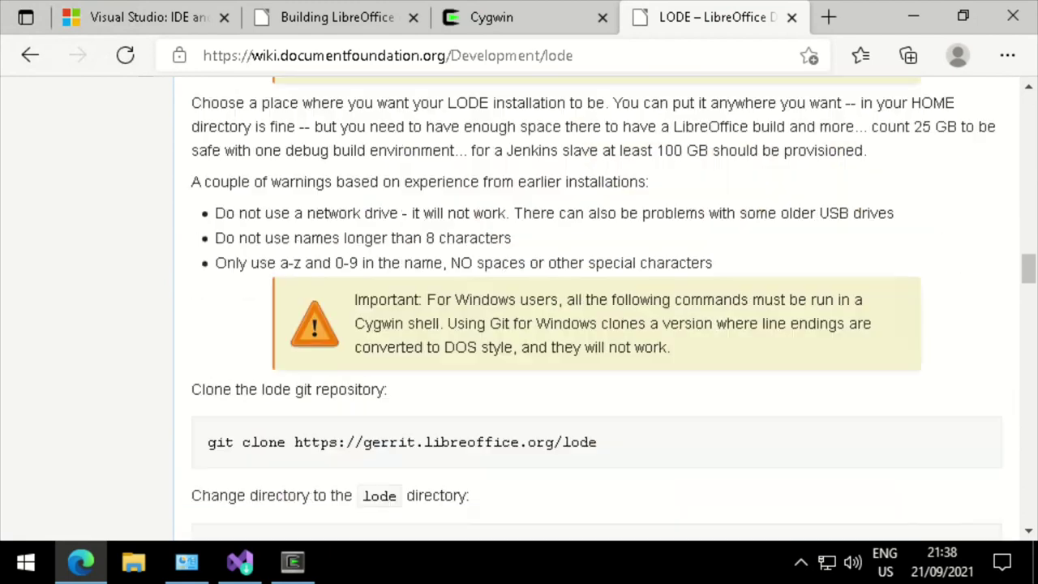
scroll(597, 309, down, 2)
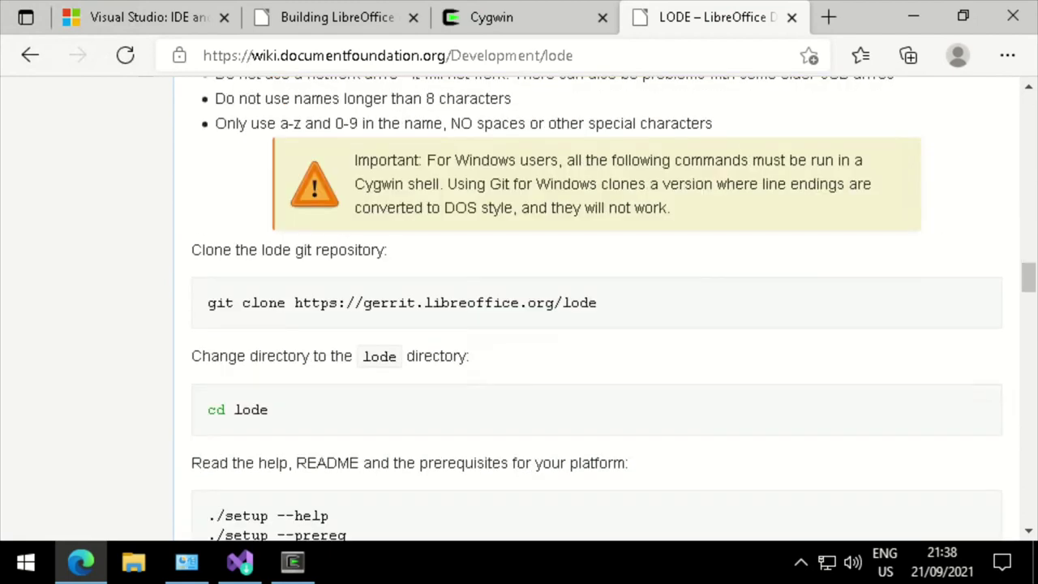
drag(208, 302, 597, 303)
key(super+c)
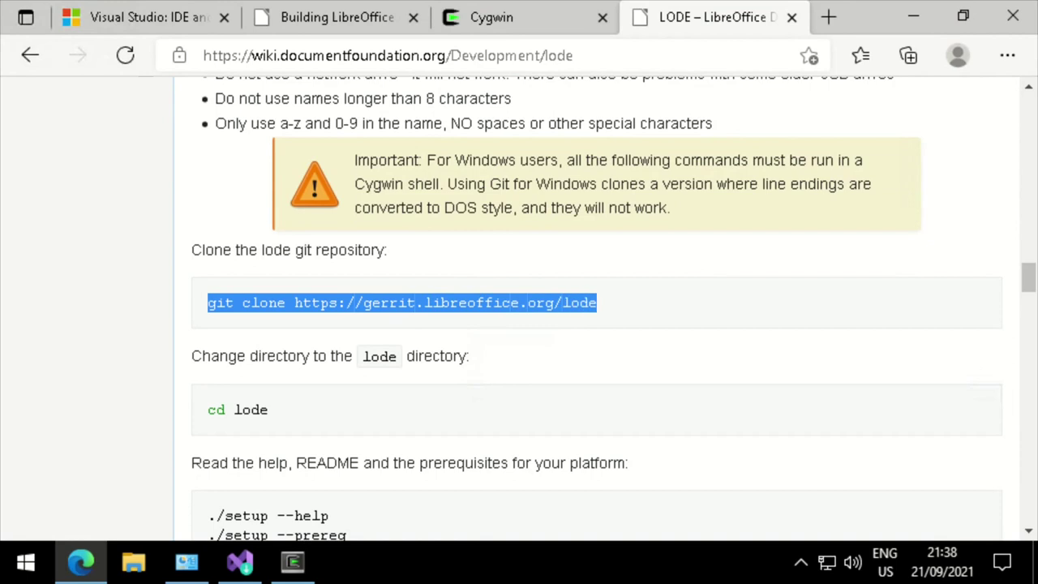
scroll(597, 308, up, 1)
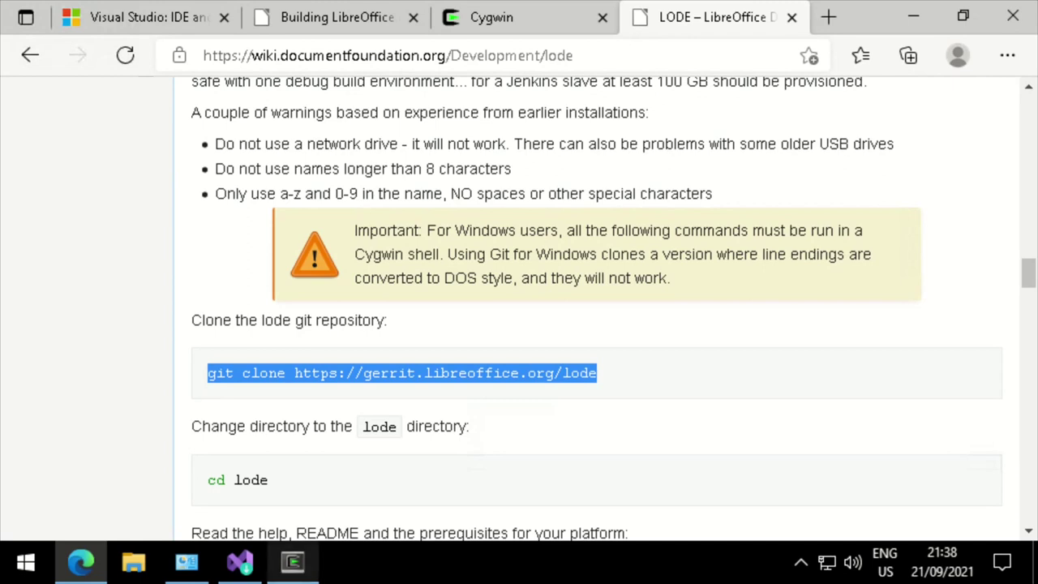
click(292, 562)
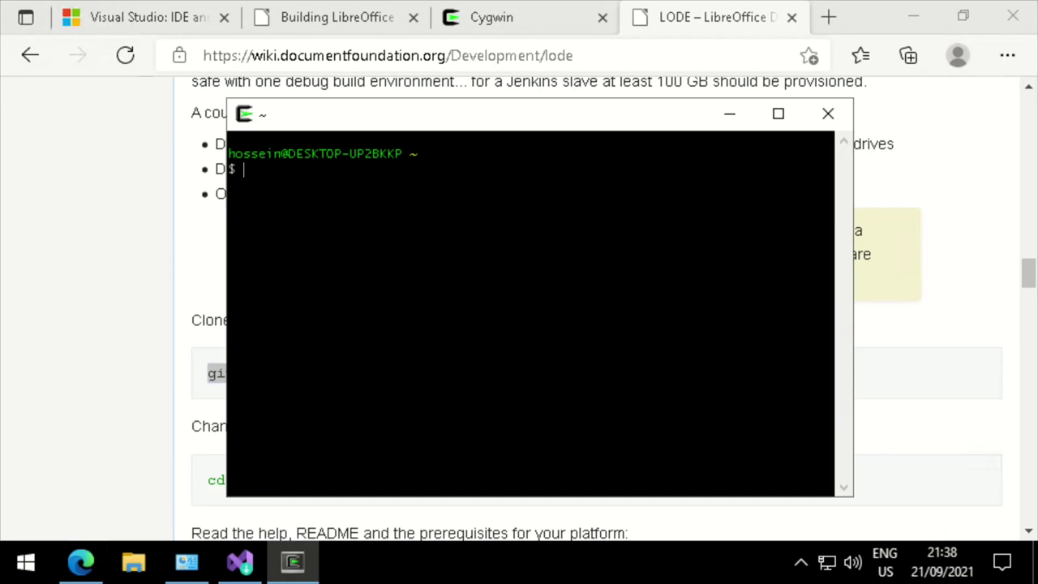
Step: Change into /cygdrive/c/Users/<user>/Documents/ using Tab completion for the folder names
text(cd /cygdrive/c/Users/ho)
key(Tab)
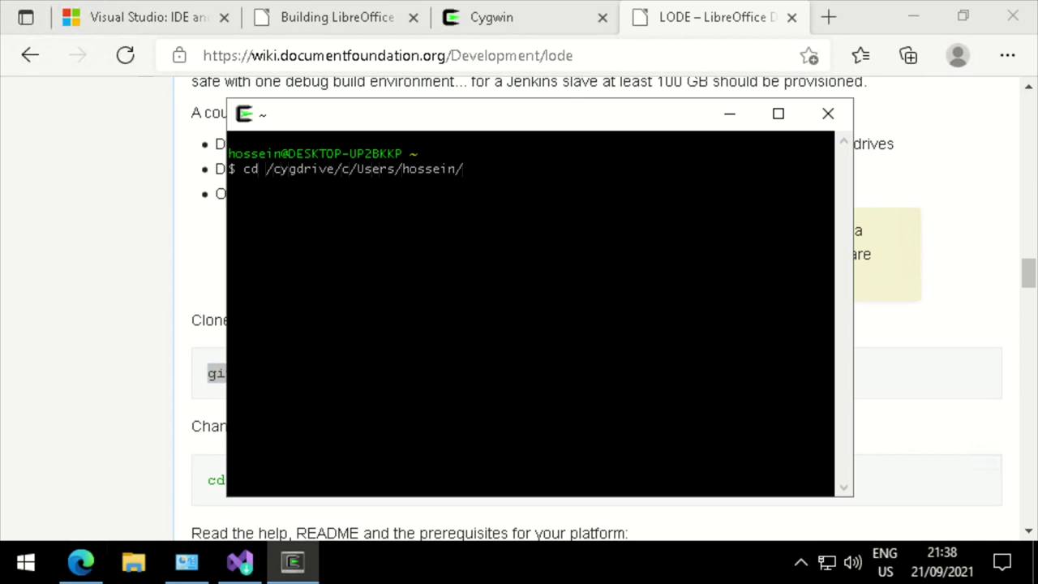
text(Doc)
key(Tab)
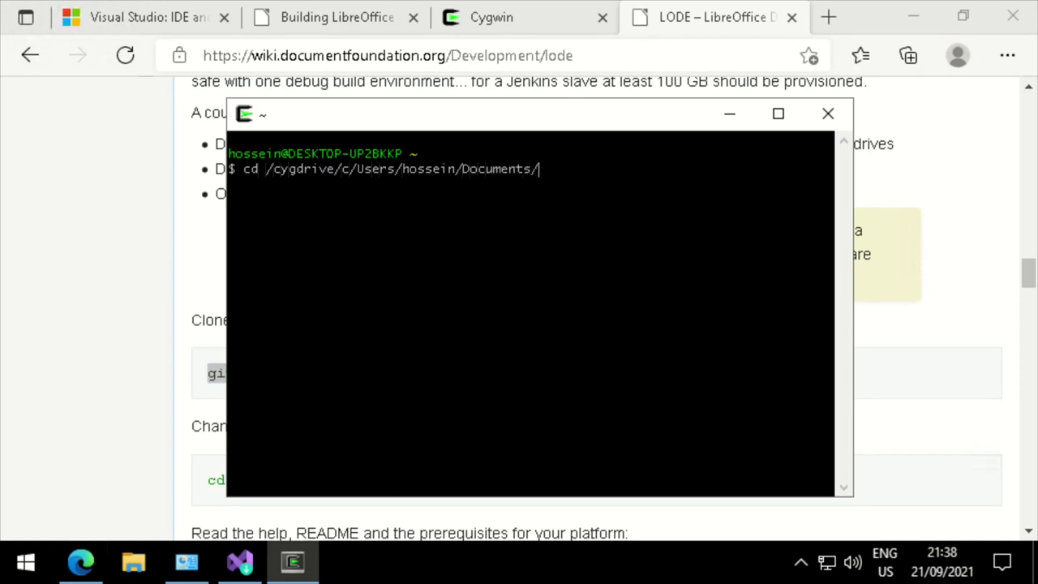
key(Return)
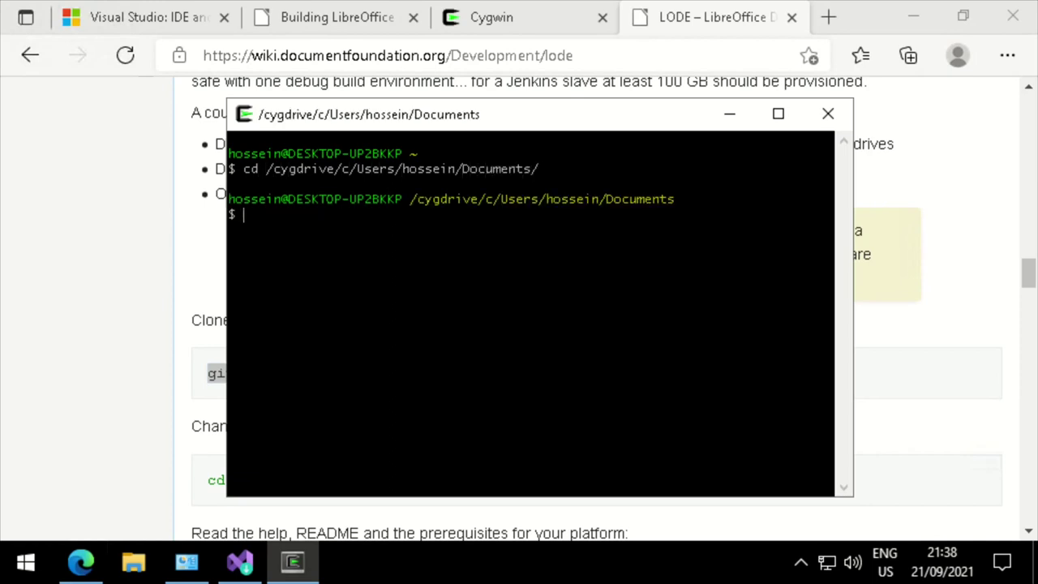
Step: Paste and run the copied git clone command for lode, which finds lode already present
right_click(350, 220)
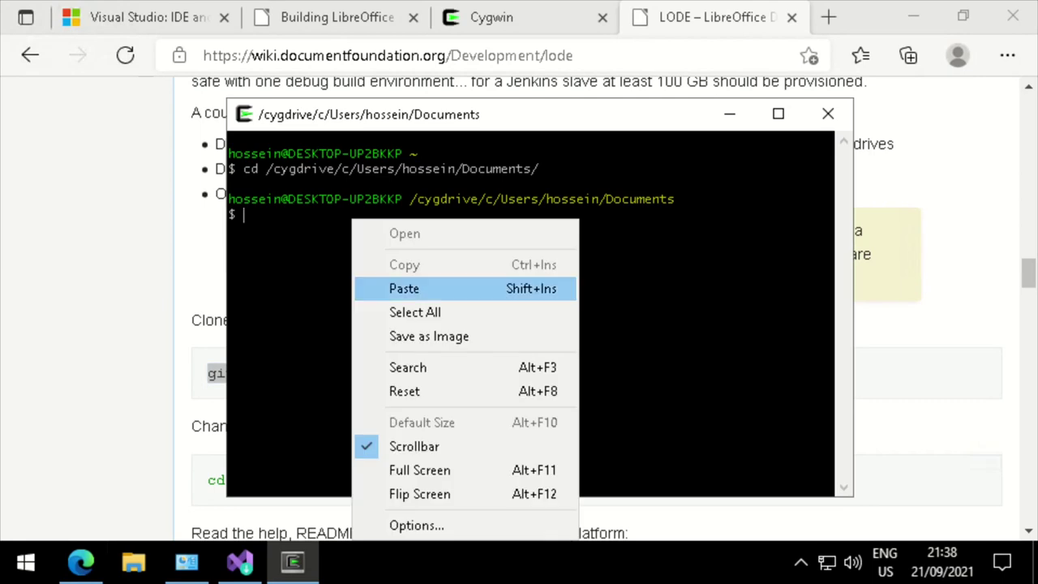
click(398, 287)
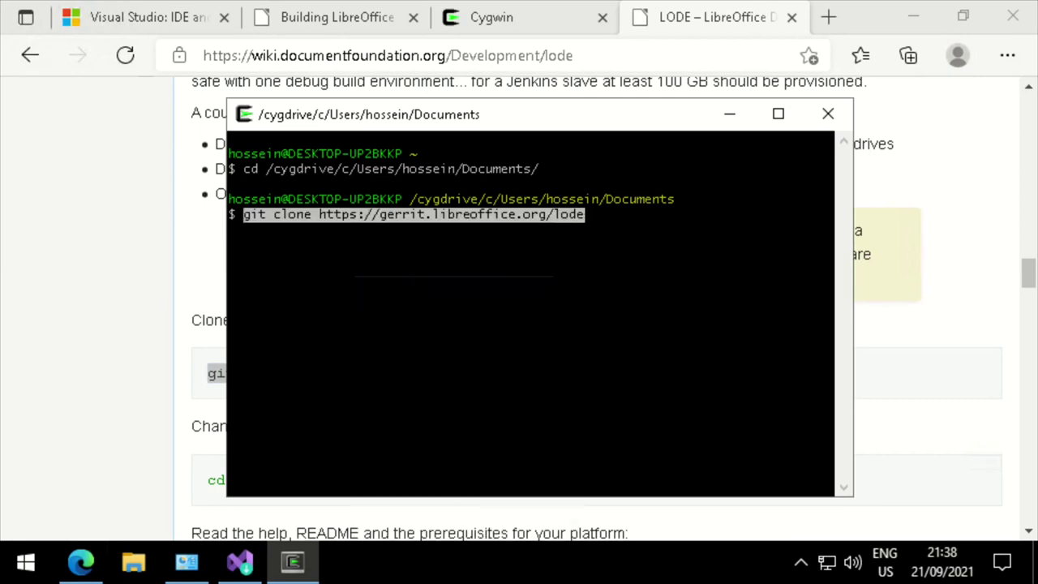
key(Return)
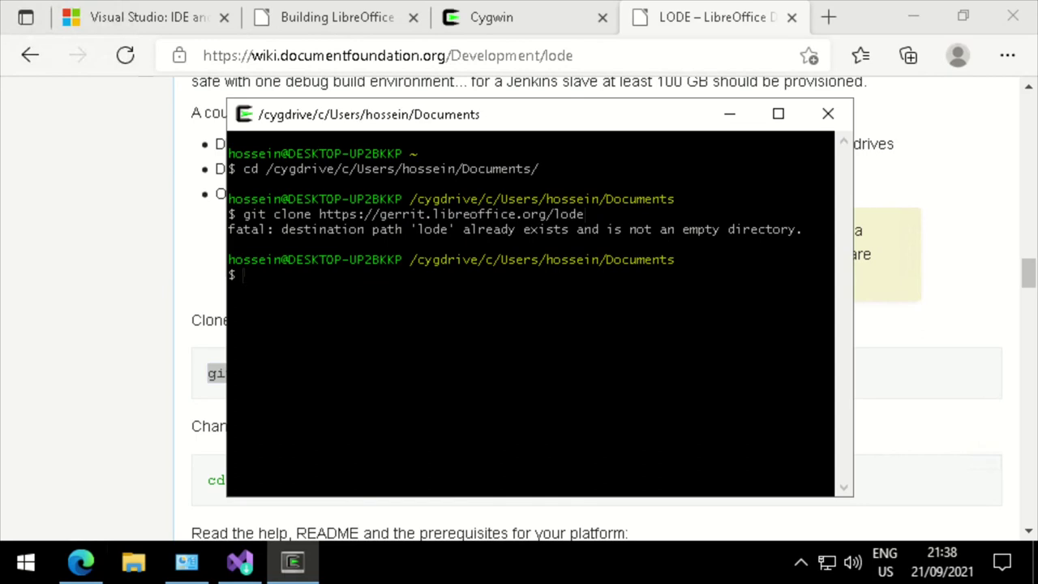
Step: Enter the lode folder and run ./setup --prereq until it reports Done
text(cd lode)
key(Return)
text(./setup -)
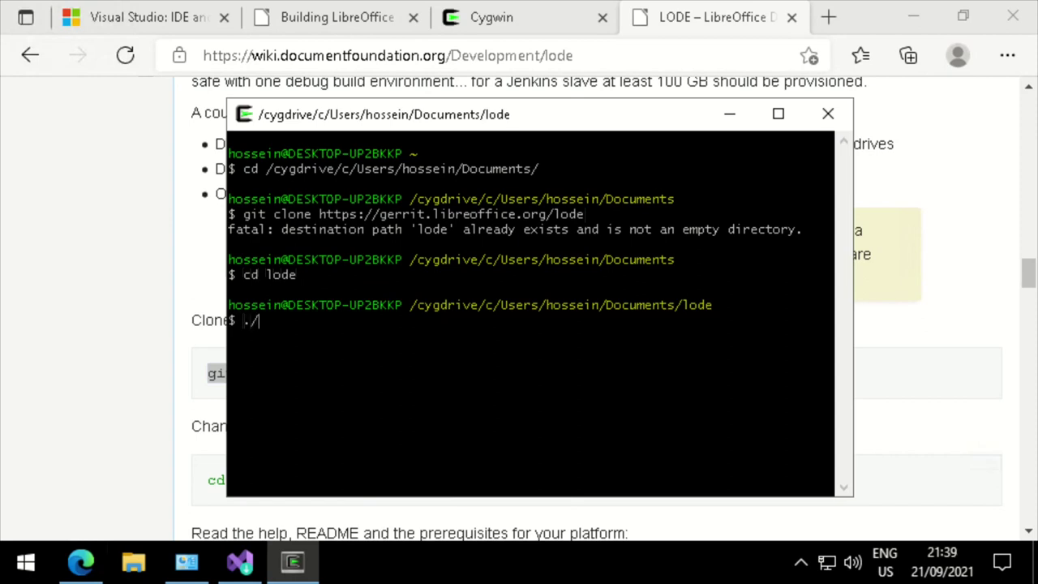
text(-prereq)
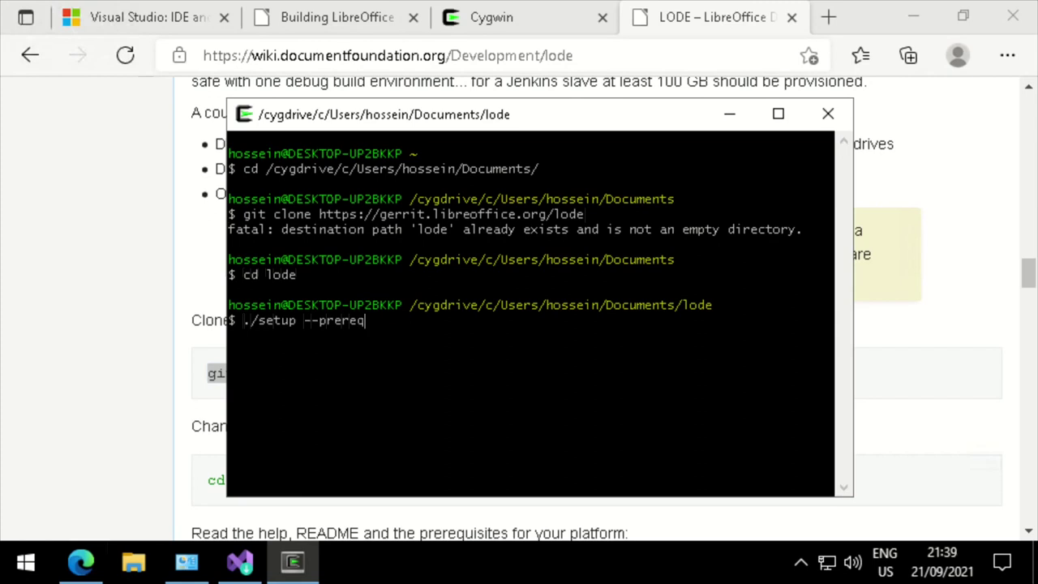
key(Return)
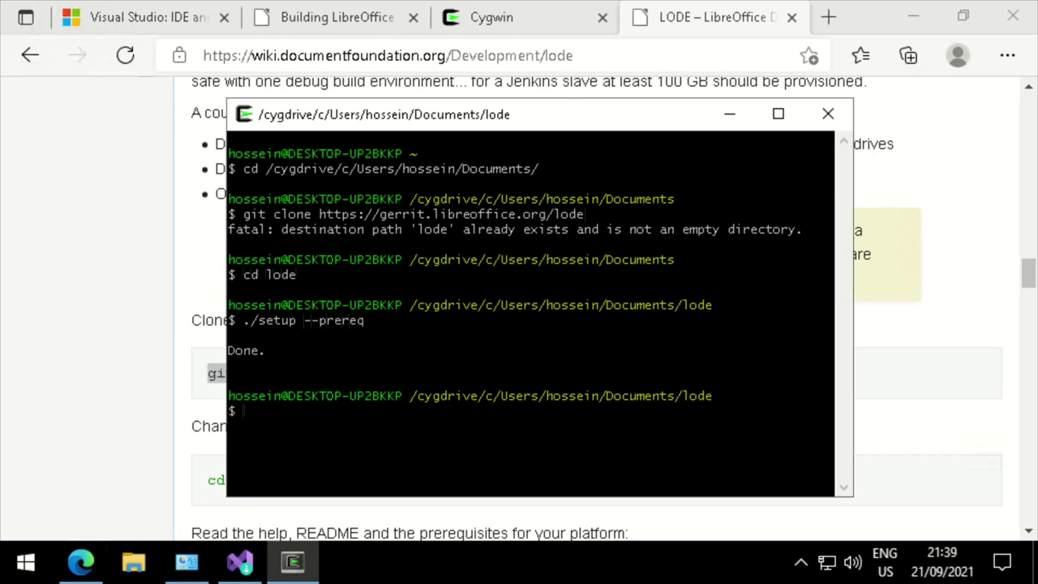
key(ctrl+r)
Step: Re-run the earlier export LODE_HOME command from history and change into dev/core/
text(expor)
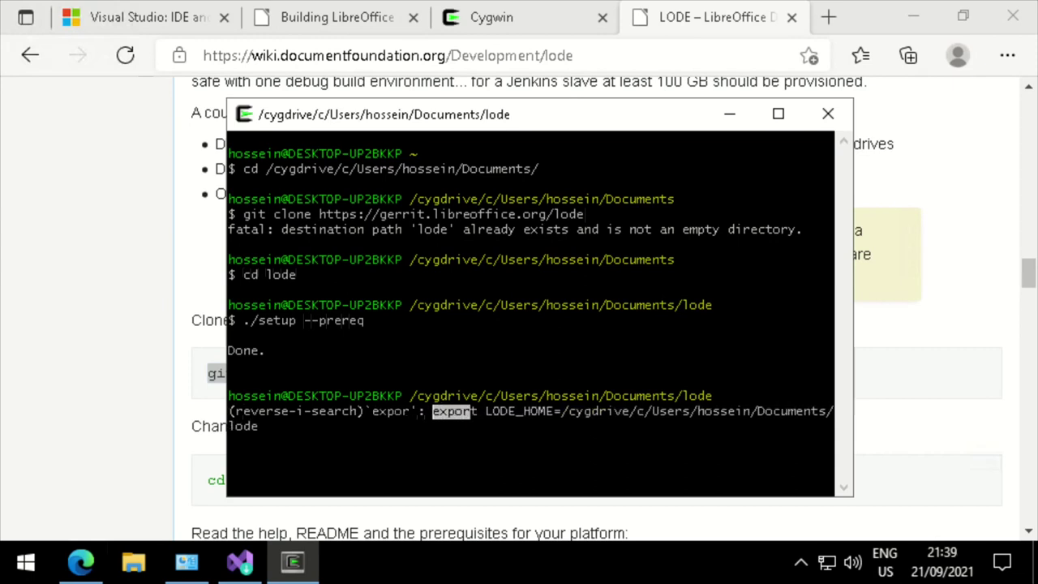
key(Return)
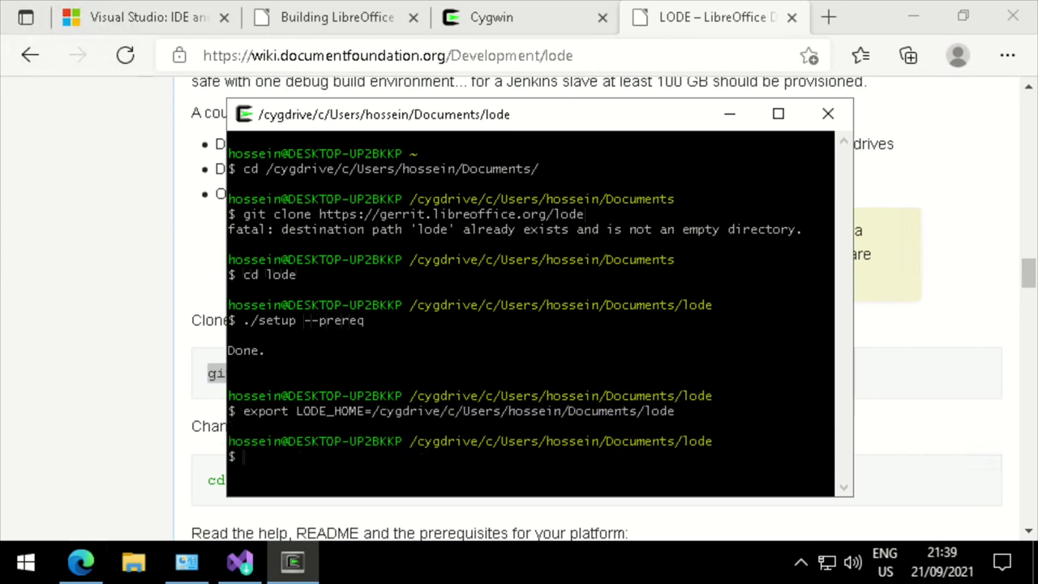
text(cd dev/core/)
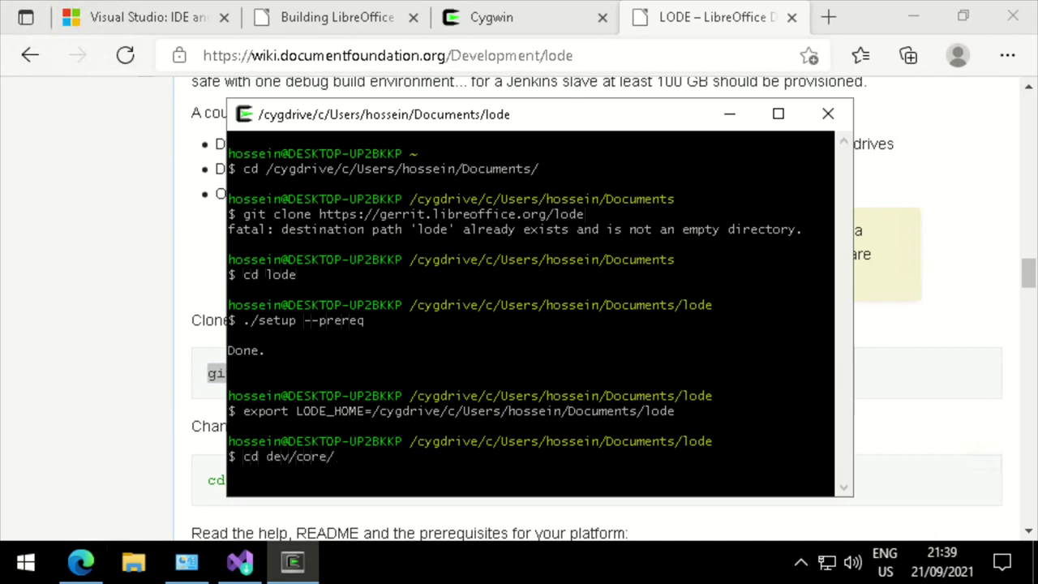
key(Return)
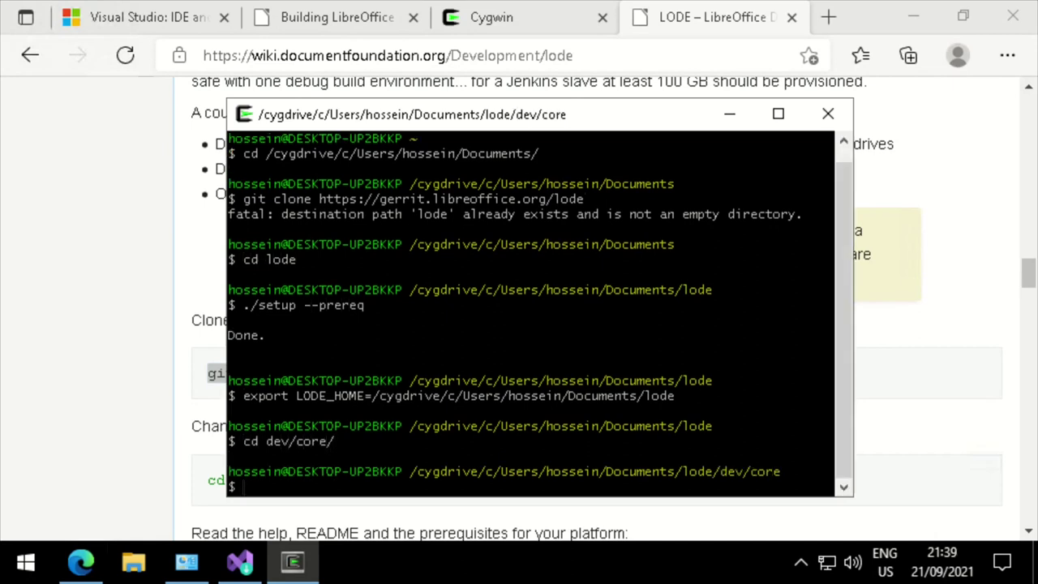
Step: Discard a half-typed $LODE_HOME/opt/bin/make command and type vi autogen.input instead
text($LODE_HOME)
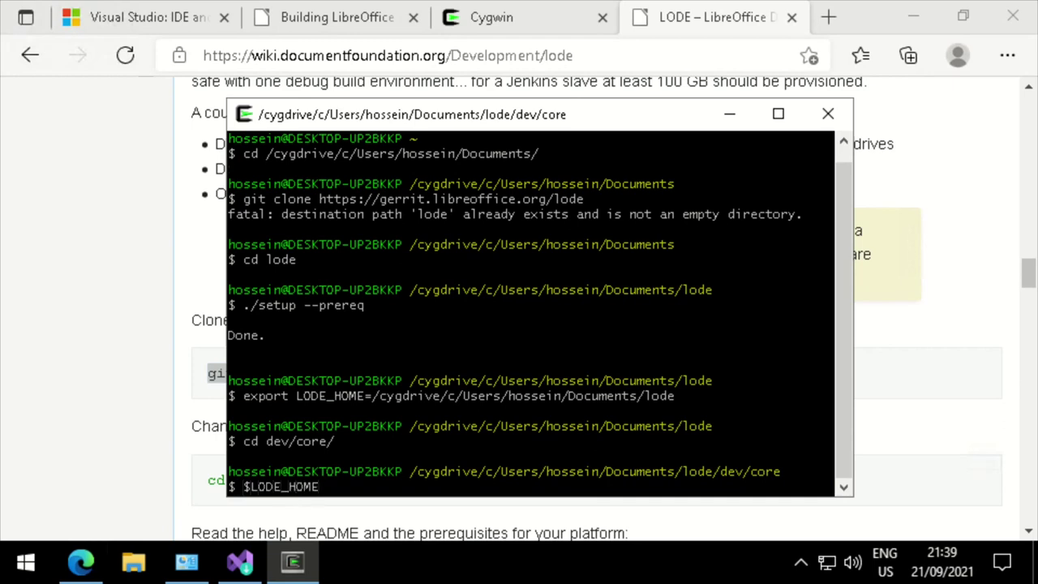
text(/)
text(opt/bin/make)
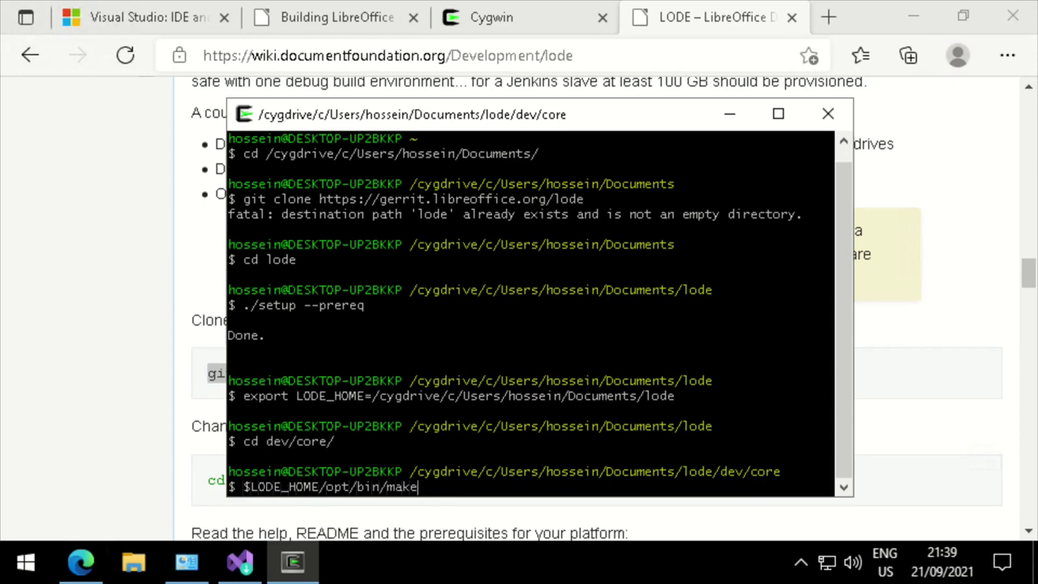
key(ctrl+u)
text(vi autogen.input)
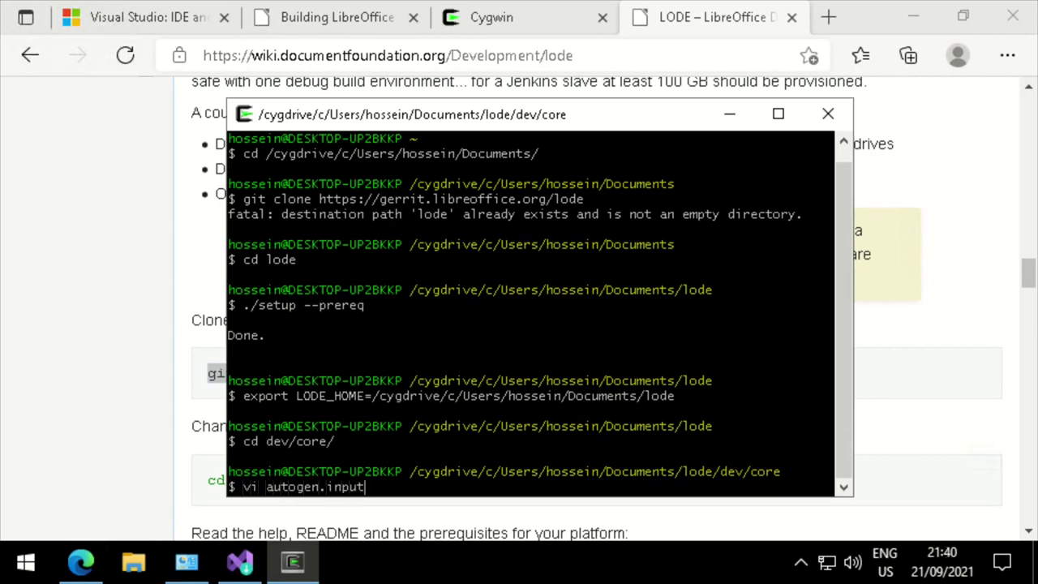
Step: Open autogen.input in vi, find the --with-visual-studio=2022 line, and quit without changes
key(Return)
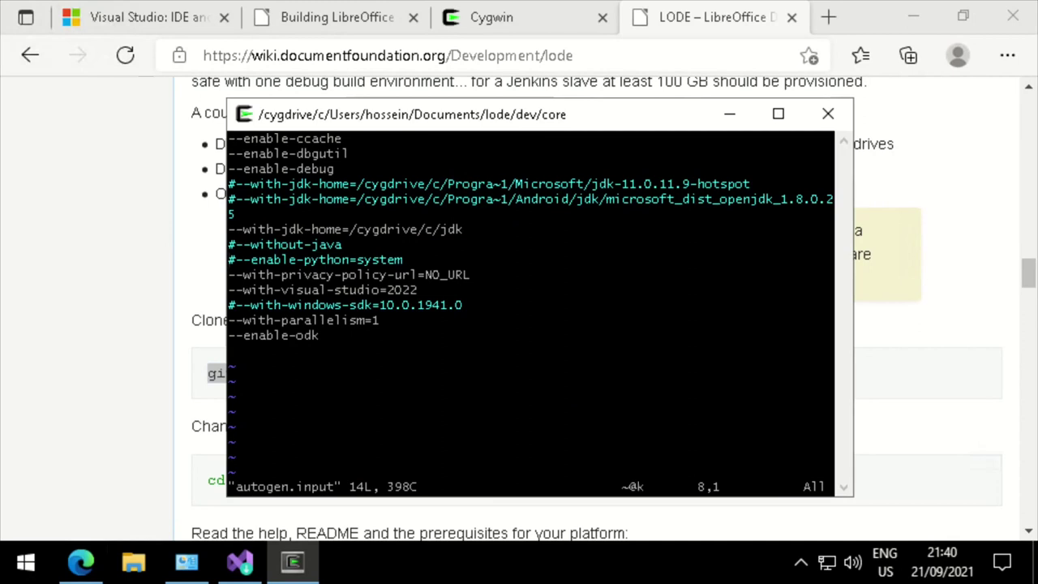
key(Down)
key(Down)
key(Down)
key(Down)
key(Down)
text(/2022)
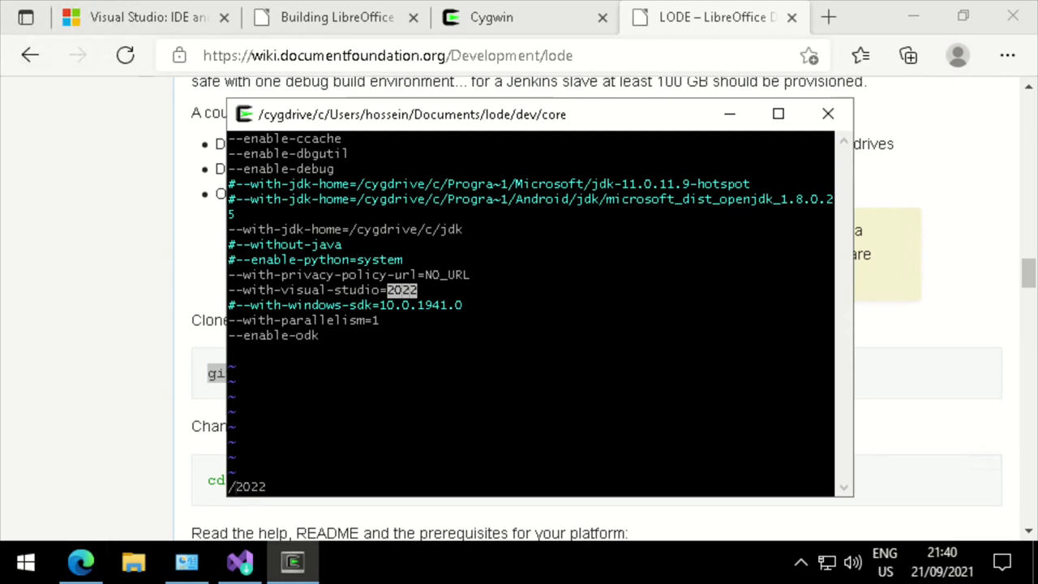
key(Return)
key(0)
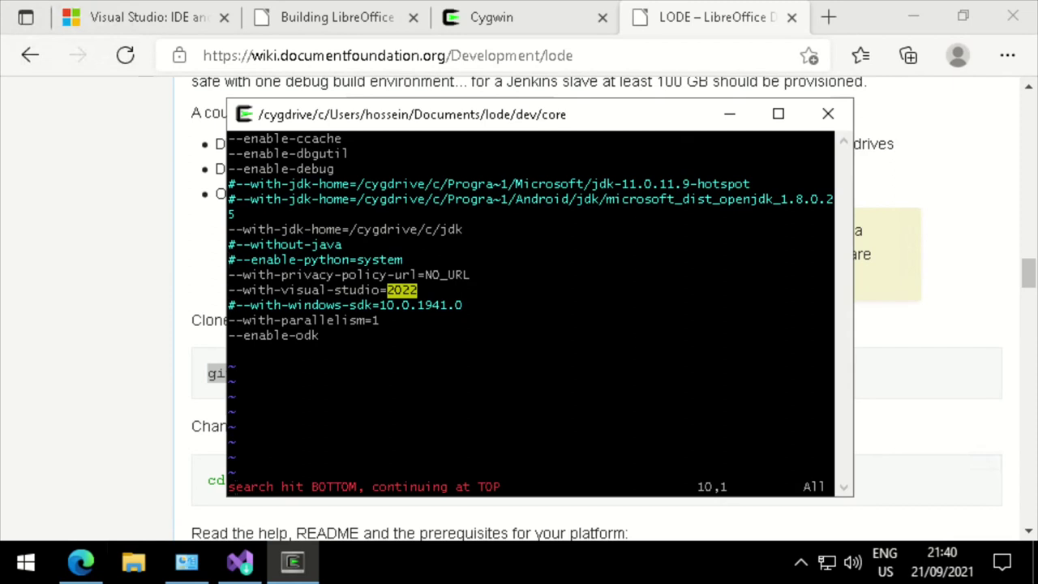
key(j)
key(j)
text(:q)
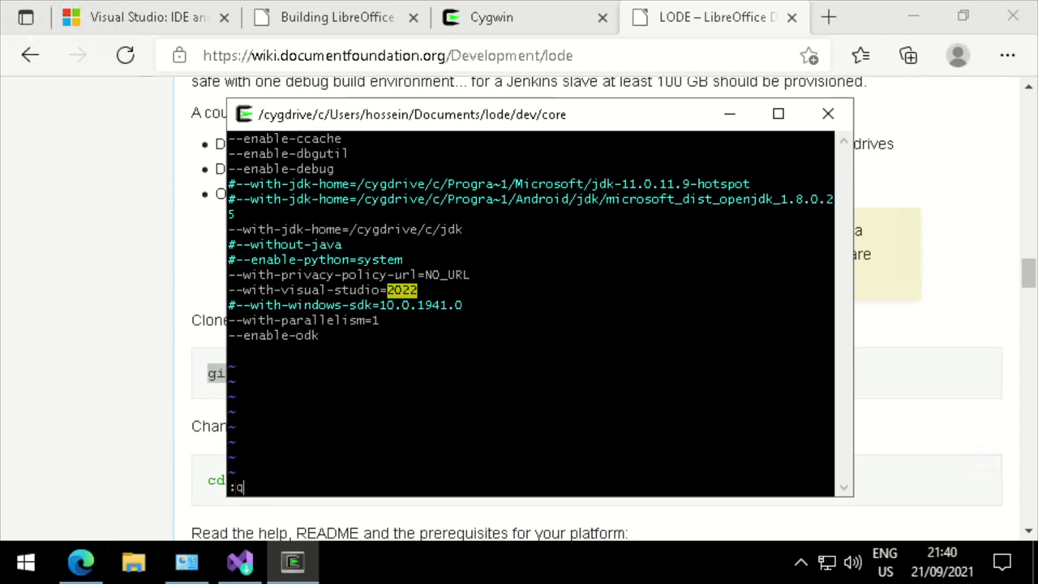
key(Return)
Step: Type ./autogen.sh at the cleared prompt
text($0)
key(BackSpace)
key(BackSpace)
text(./autogen.sh)
Step: Run ./autogen.sh to configure LibreOffice core for building
key(Return)
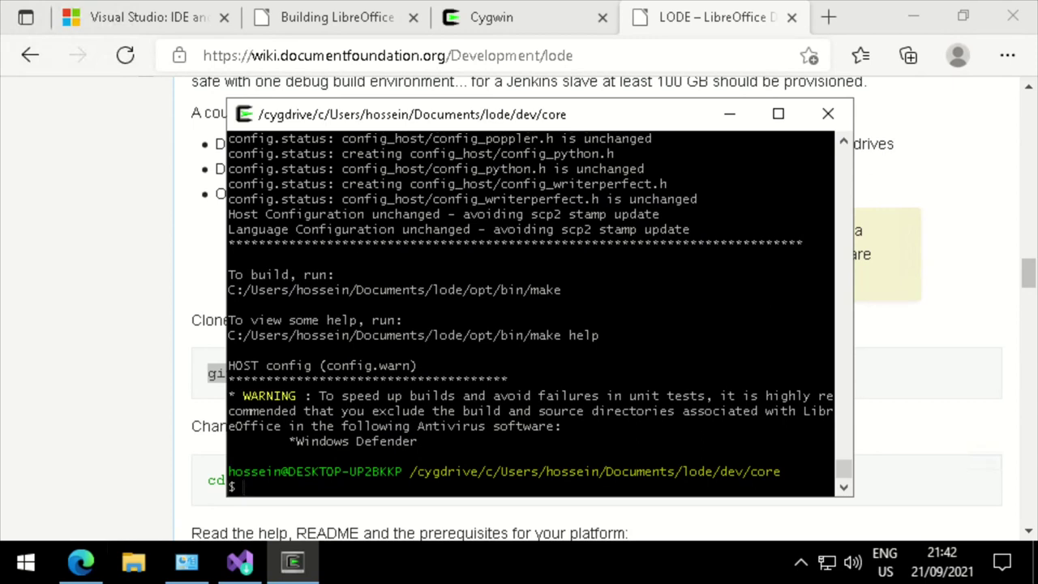
Step: Start the LibreOffice core build with $LODE_HOME/opt/bin/make
text($LODE_HOME/opt/)
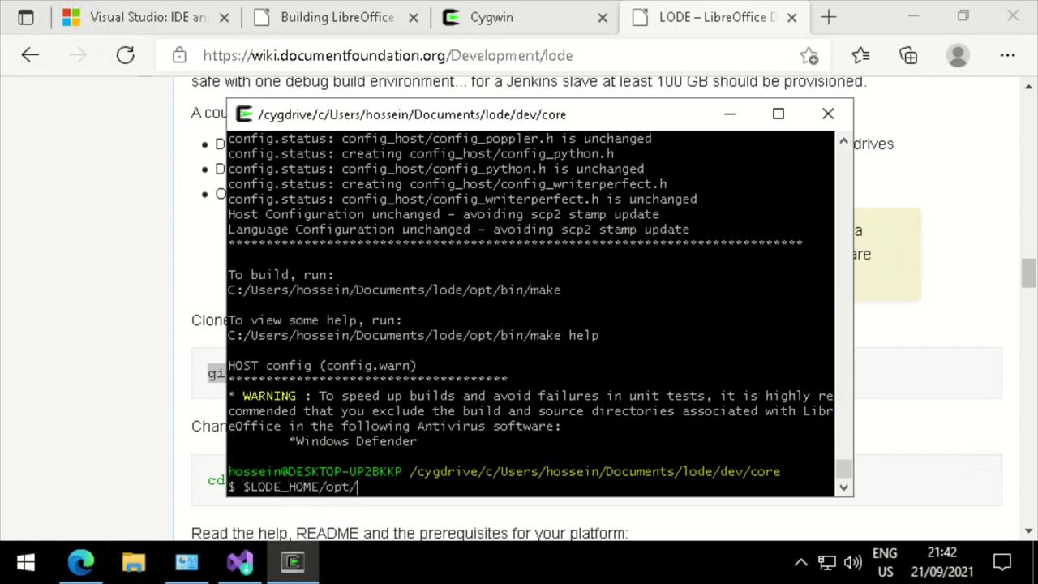
text(bin/a)
key(BackSpace)
text(make)
key(Return)
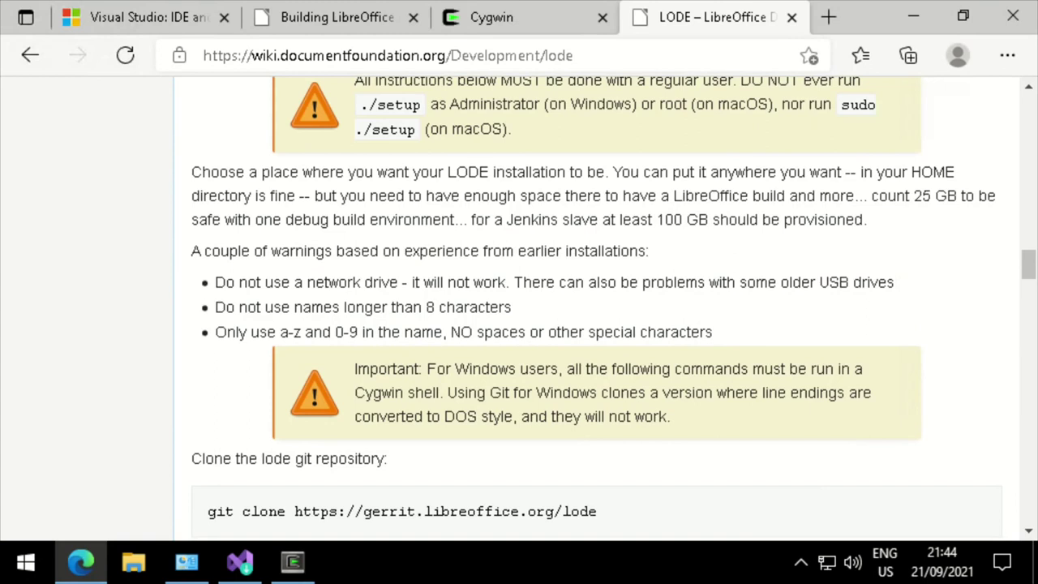
Step: Return to the finished build in Cygwin and type insdir/program/soffice.exe at the prompt
click(293, 563)
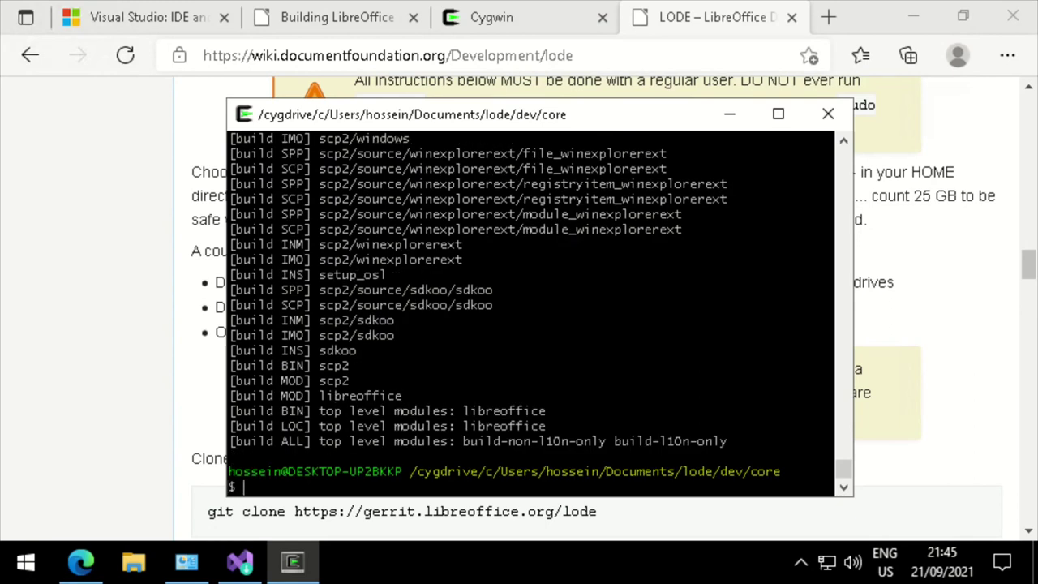
text(insdir/program/soffice.exe)
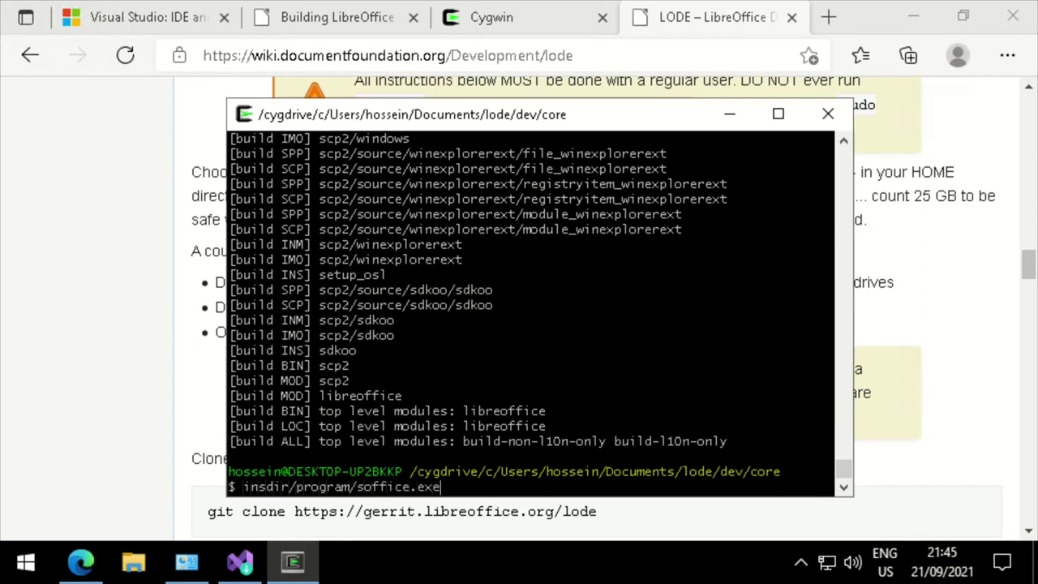
Step: Launch instdir/program/soffice.exe, fixing the misspelled 'insdir' path after the first attempt fails
key(Return)
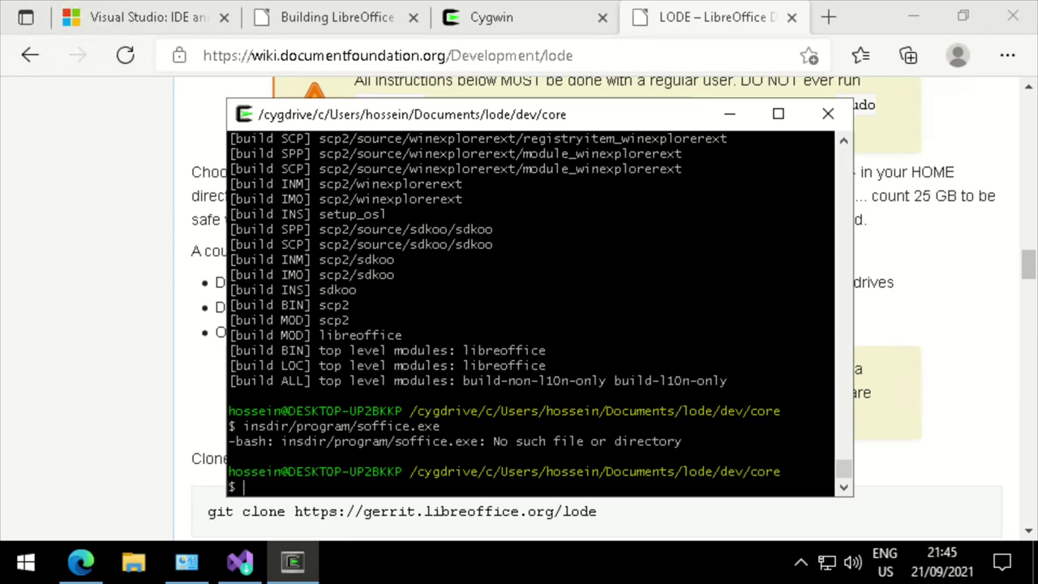
key(Up)
key(Home)
key(Right)
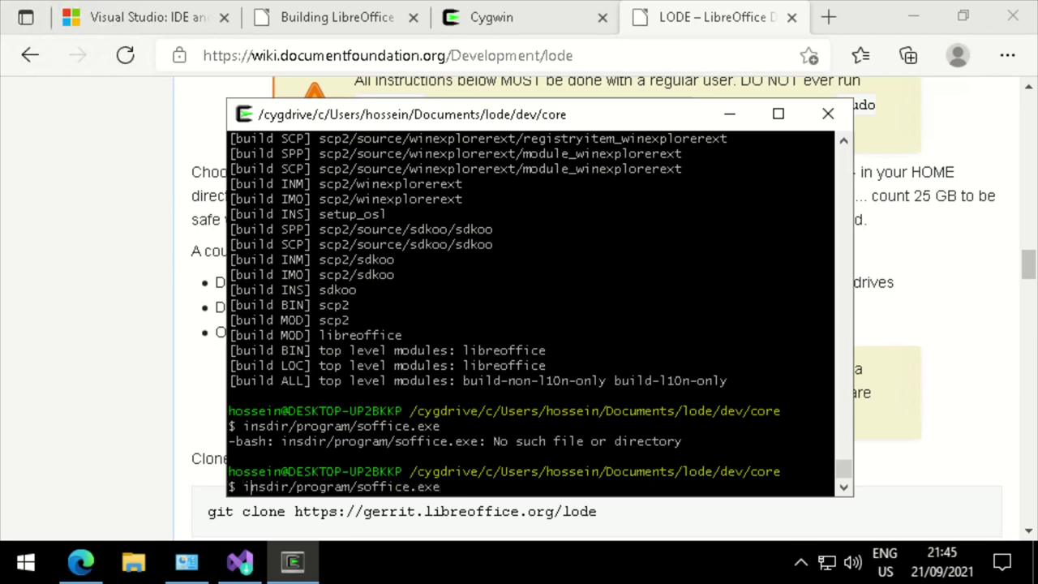
key(Right)
key(Right)
text(t)
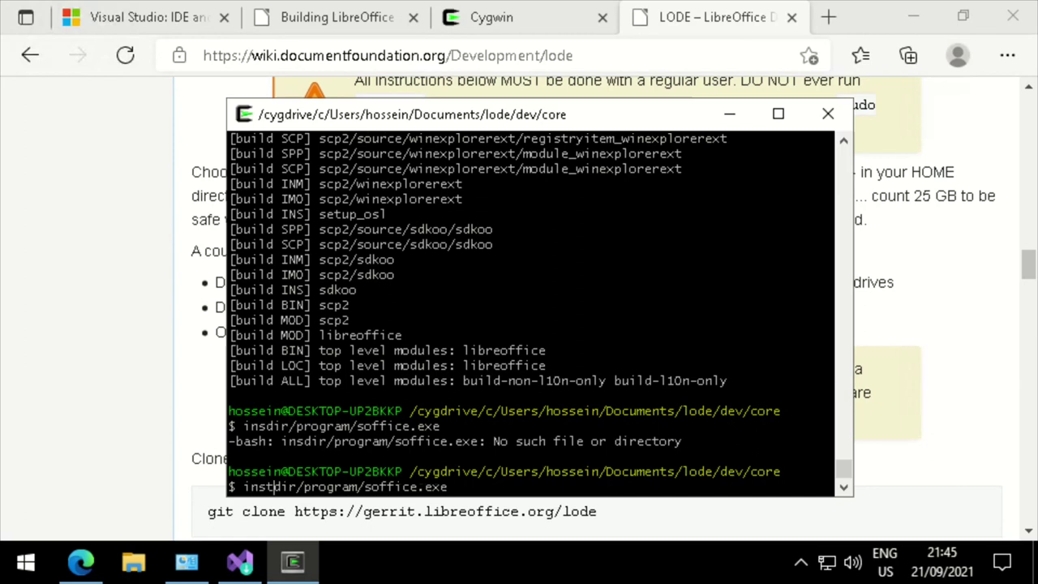
key(Return)
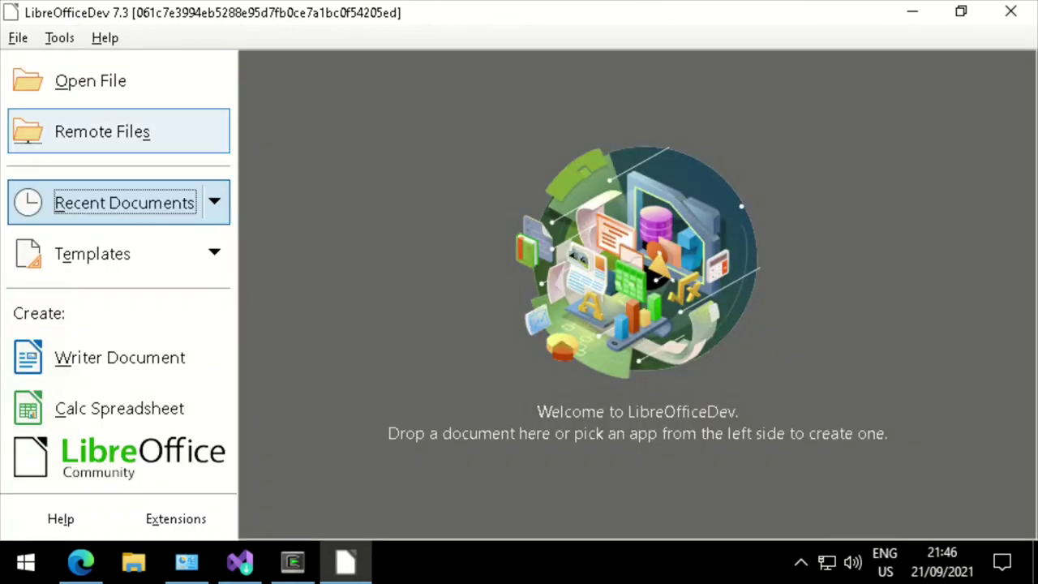
Step: Check the LibreOfficeDev 7.3.0.0.alpha0+ (x64) version in Help > About, then close the Start Center
click(105, 37)
key(Return)
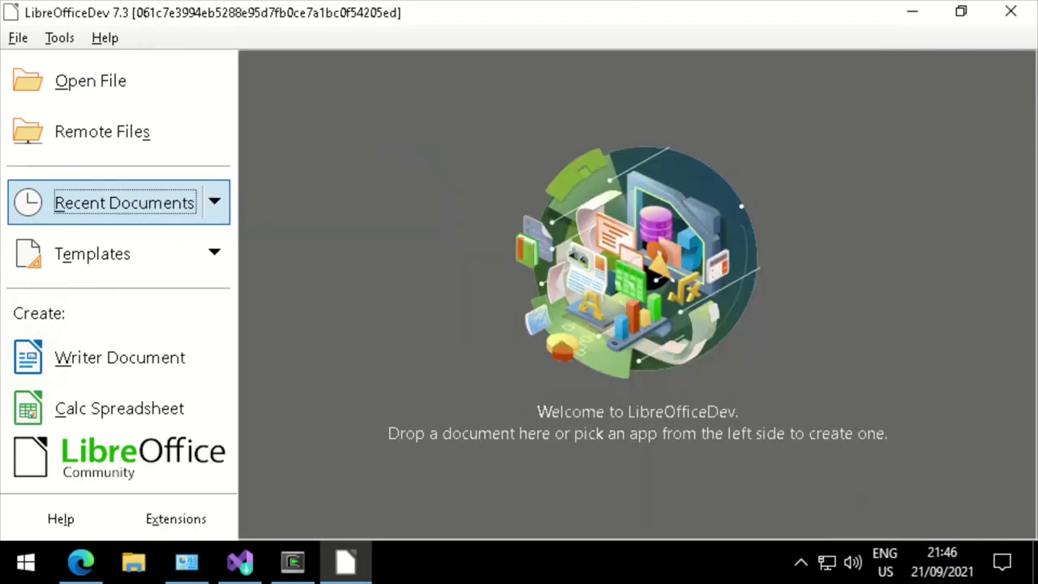
click(1011, 11)
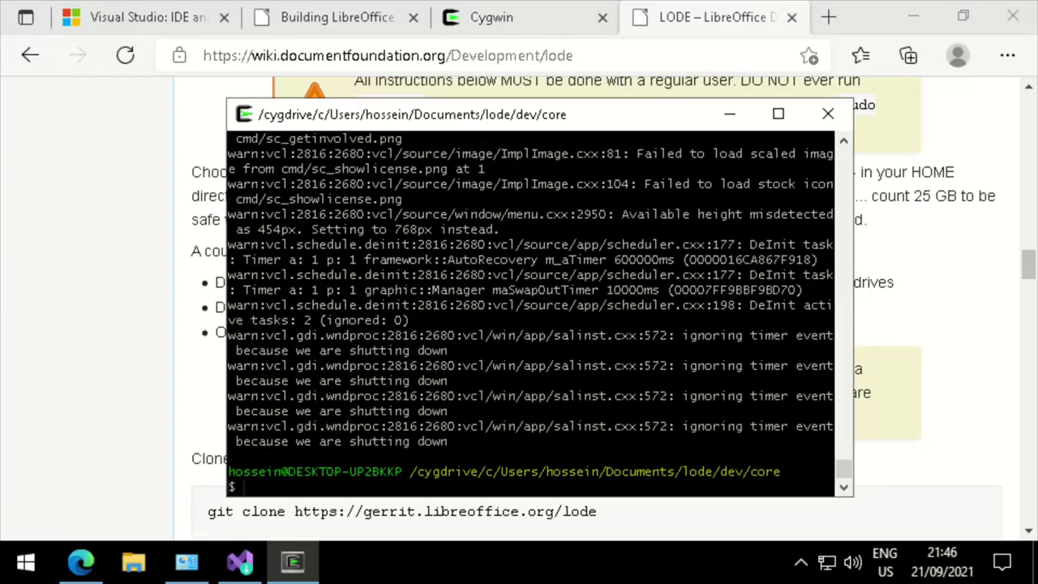
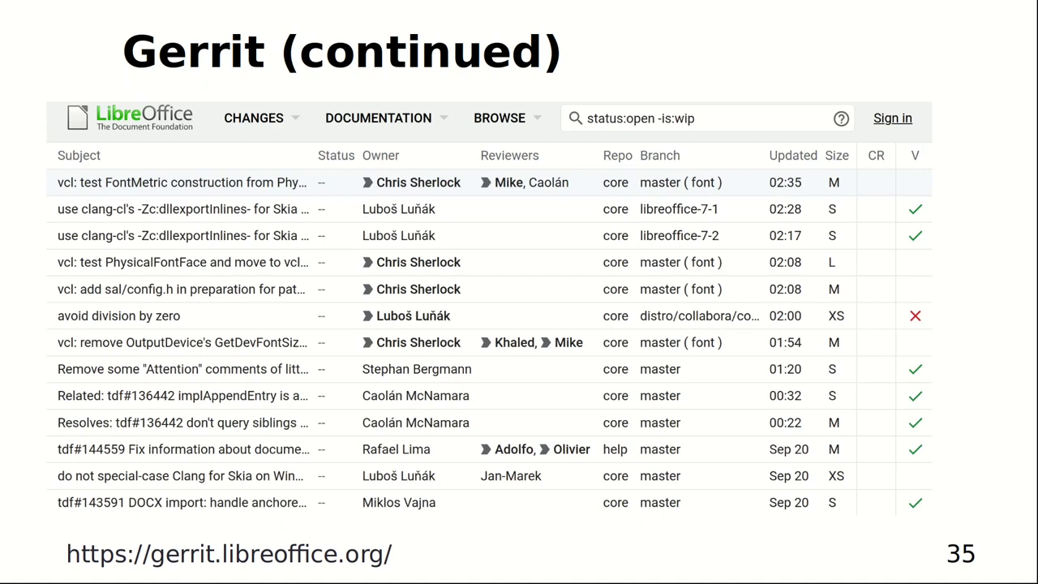
Step: Advance the Impress slideshow to the next demo's title slide
key(Right)
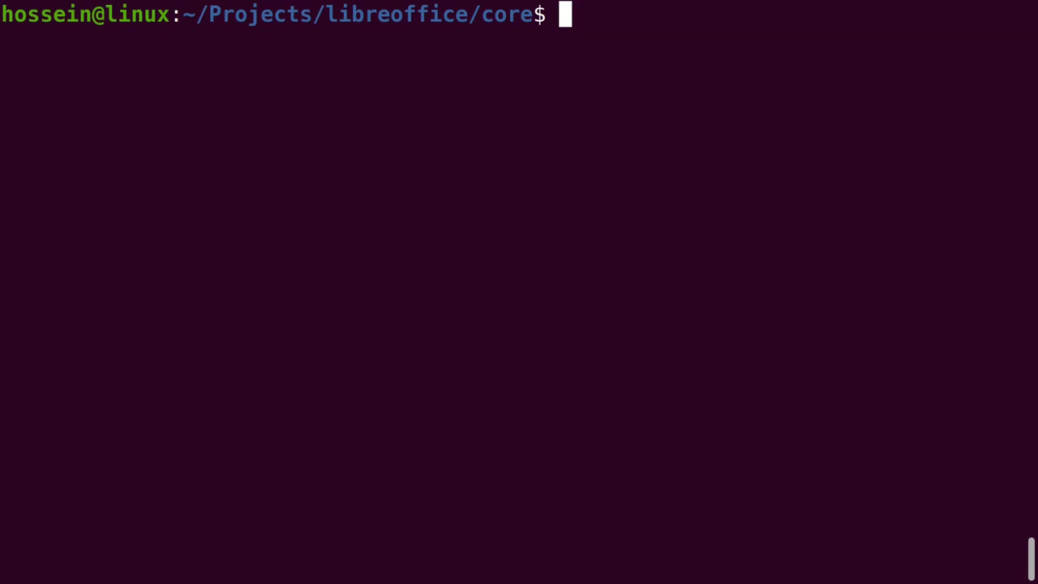
Step: Run ./logerrit setup and generate a new passphrase-protected SSH key, re-entering the passphrase after a mismatch
text(./lgo)
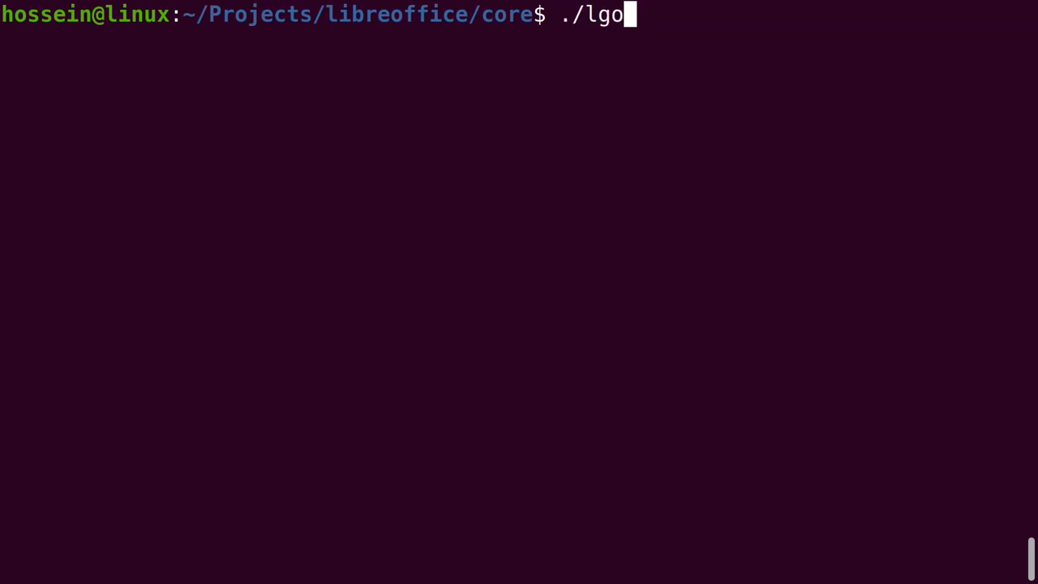
key(BackSpace)
key(BackSpace)
text(og)
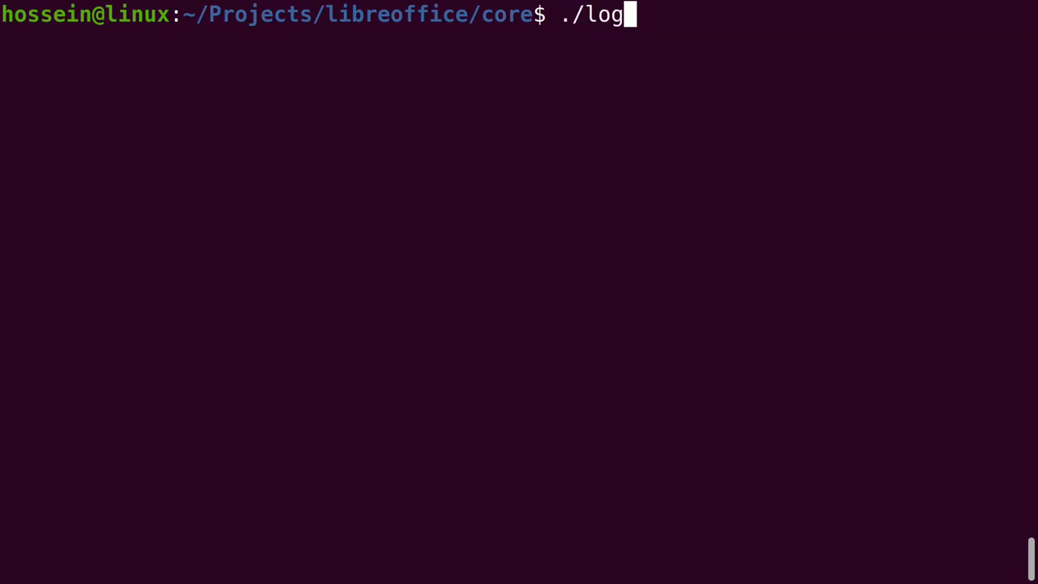
key(Tab)
text(setup)
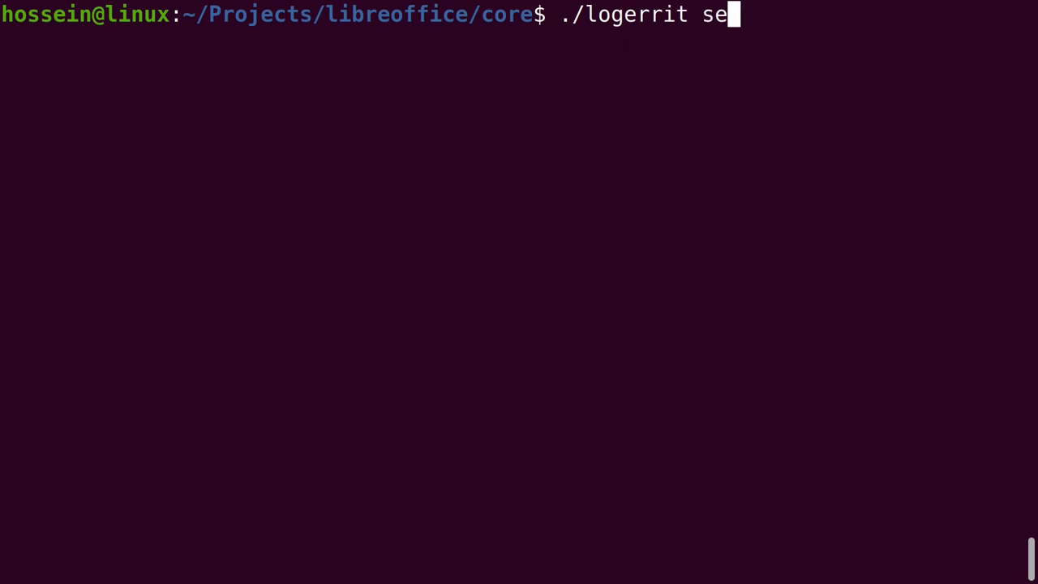
key(Return)
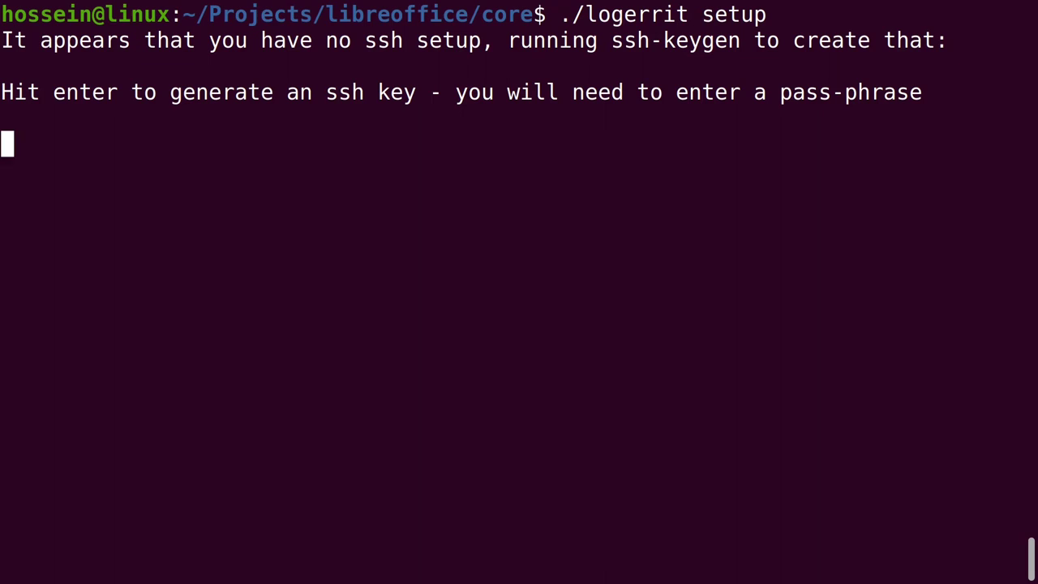
key(Return)
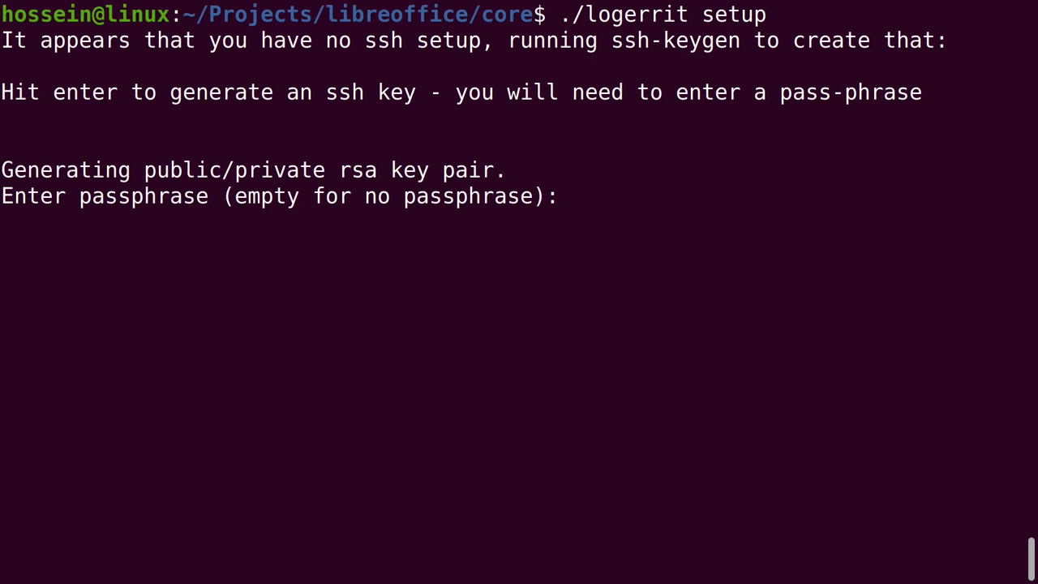
key(Return)
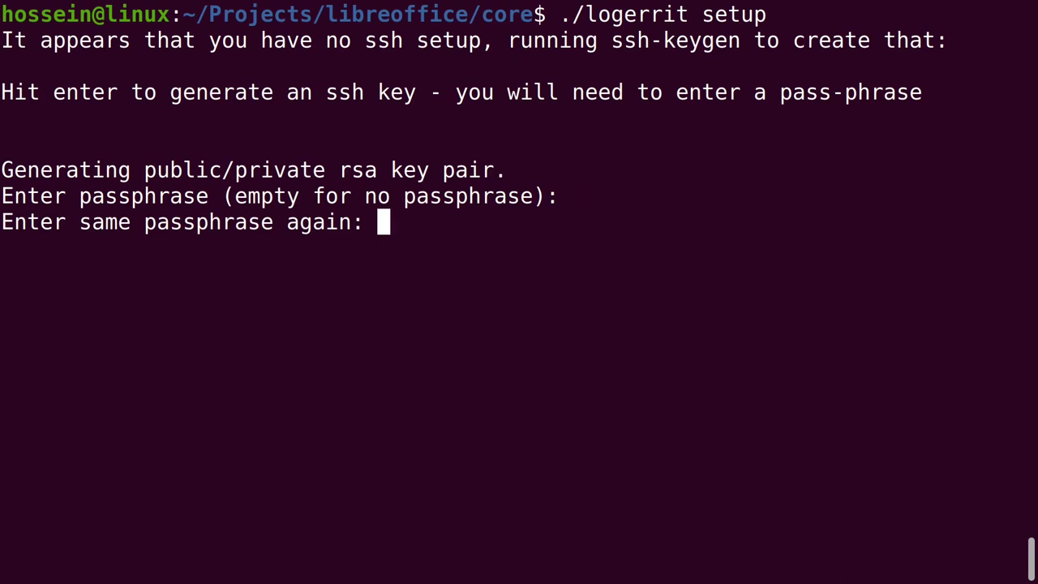
key(Return)
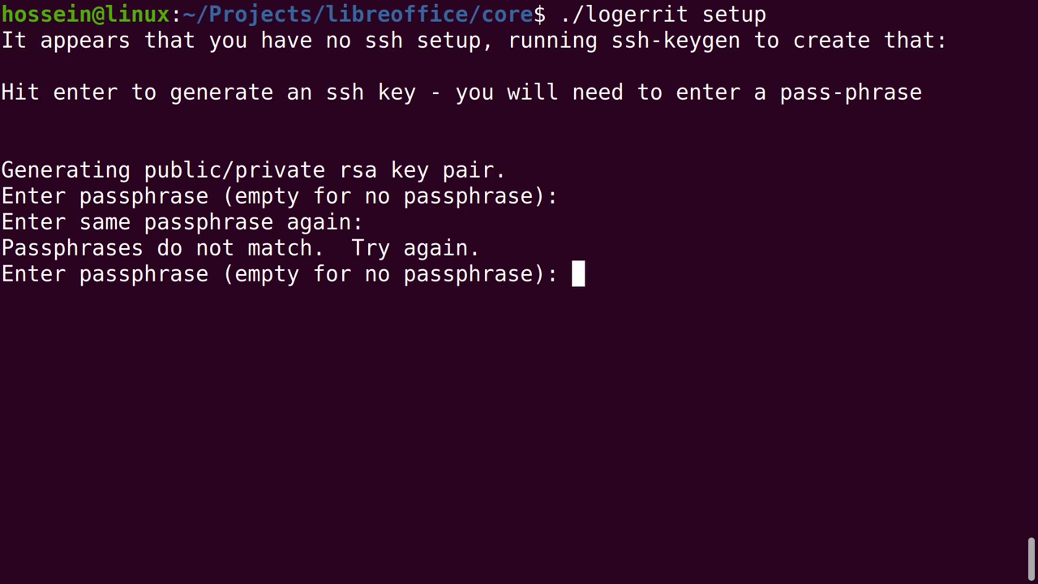
key(Return)
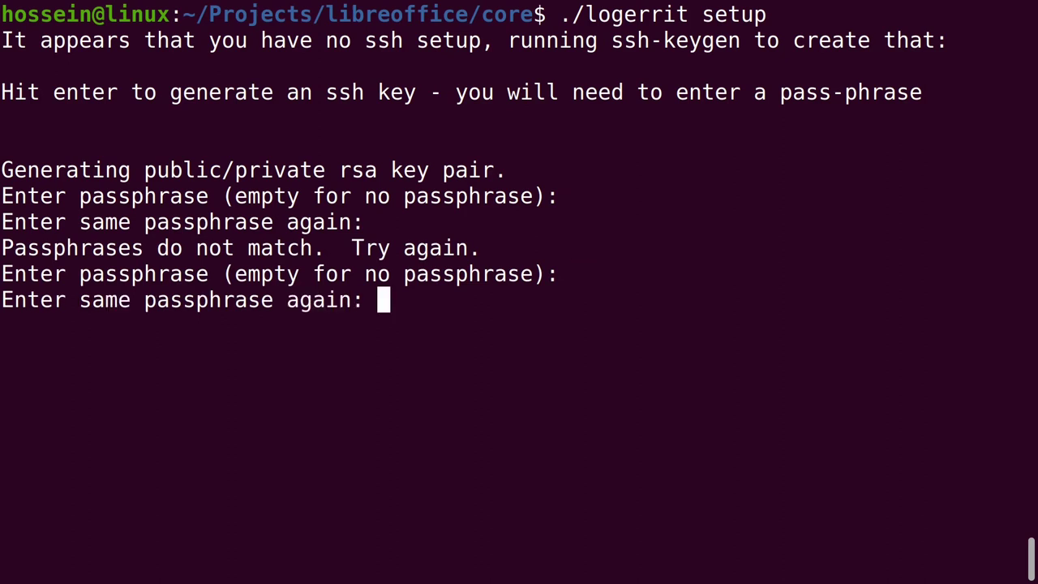
key(Return)
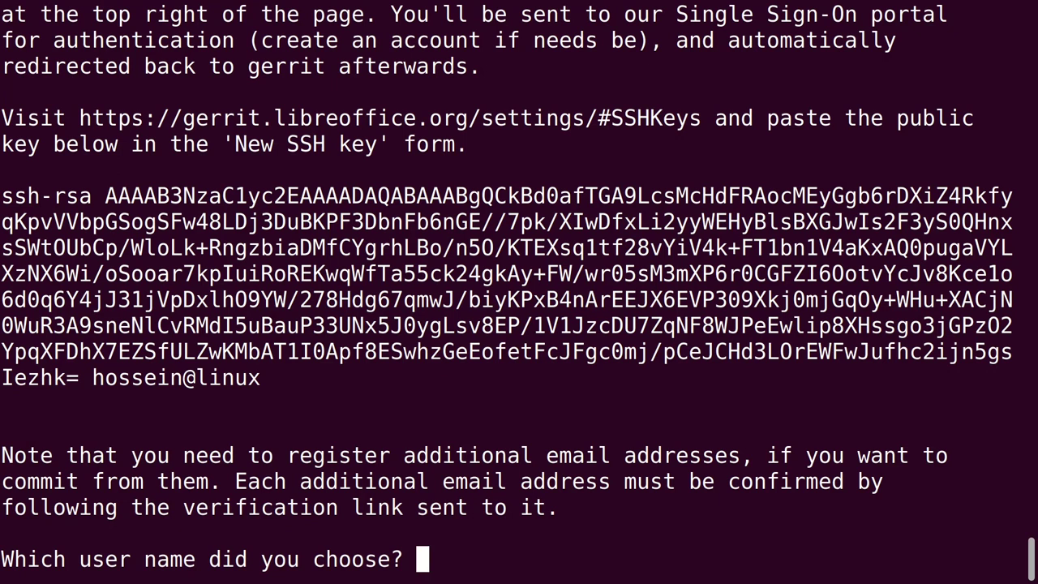
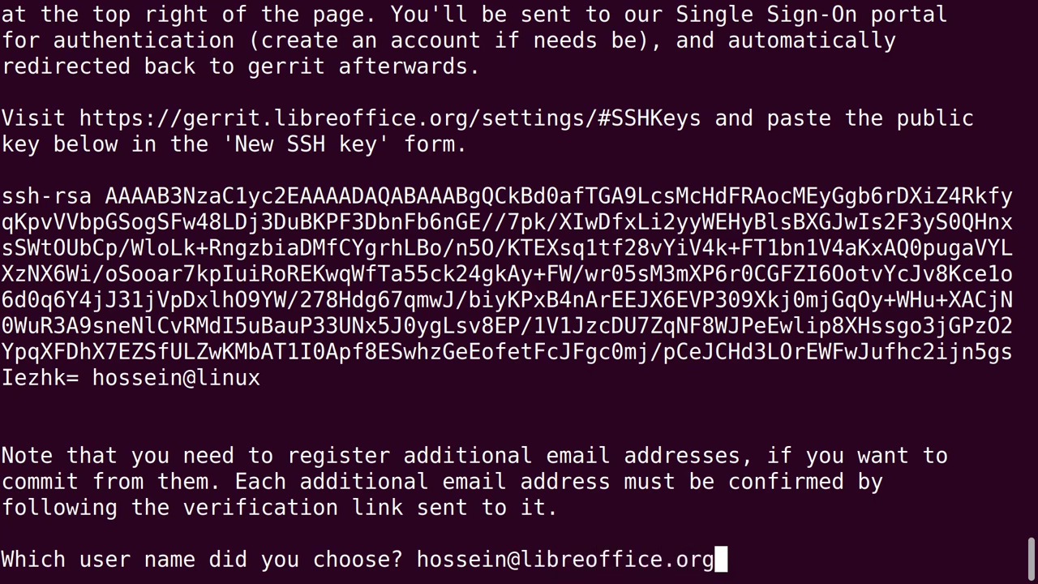
Step: Enter your Gerrit user name at the setup script's prompt
key(Return)
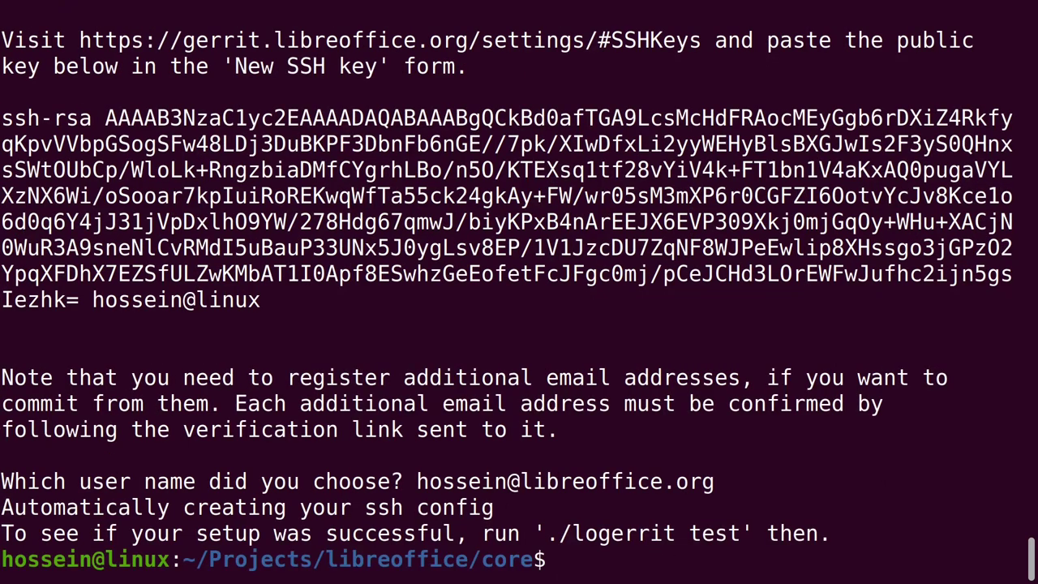
Step: Run ./logerrit test, accept Gerrit's host key fingerprint with yes, and scroll back through the output
text(./logerrit)
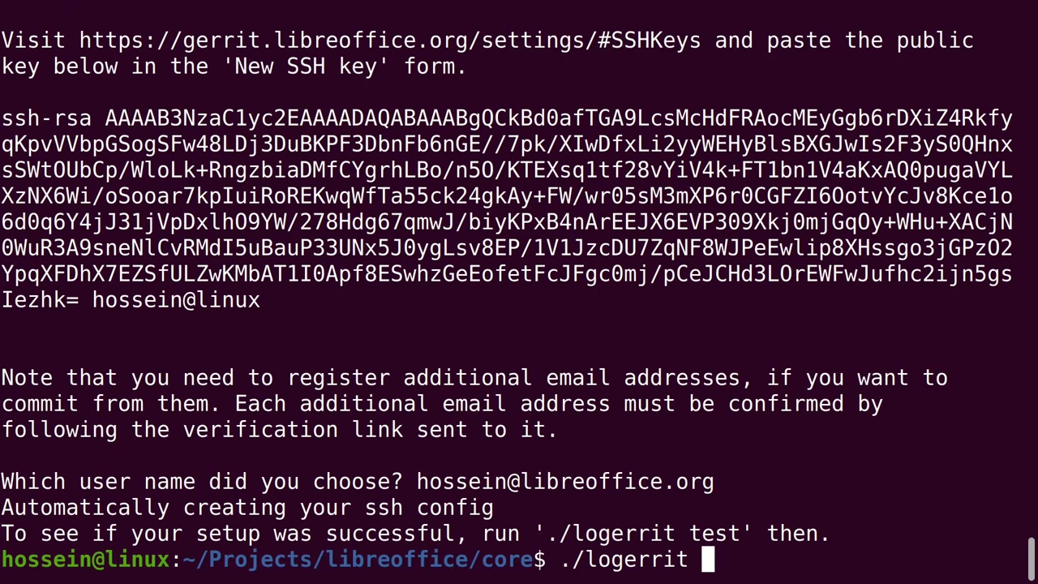
text( test)
key(Return)
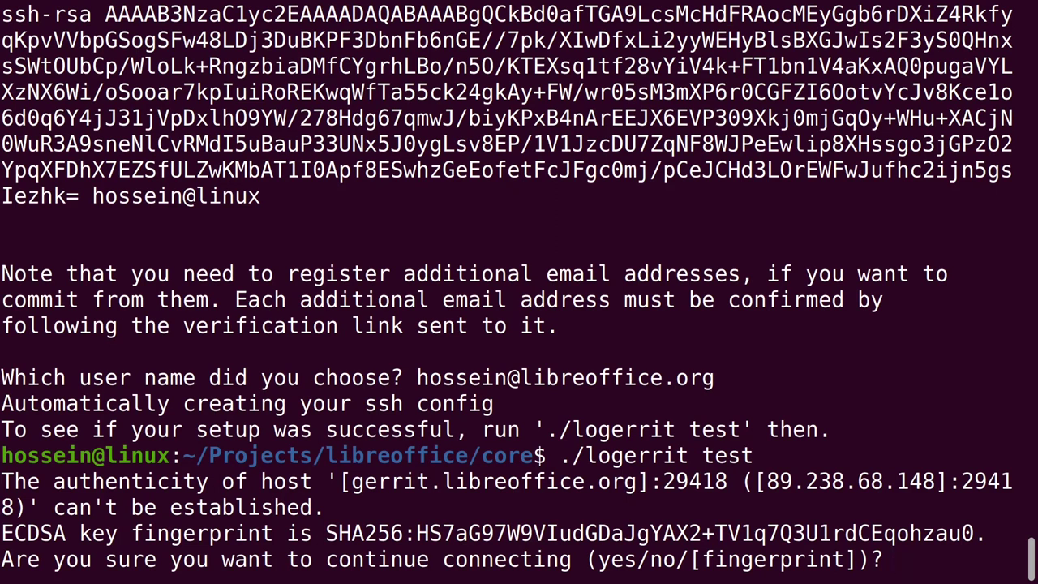
text(yes)
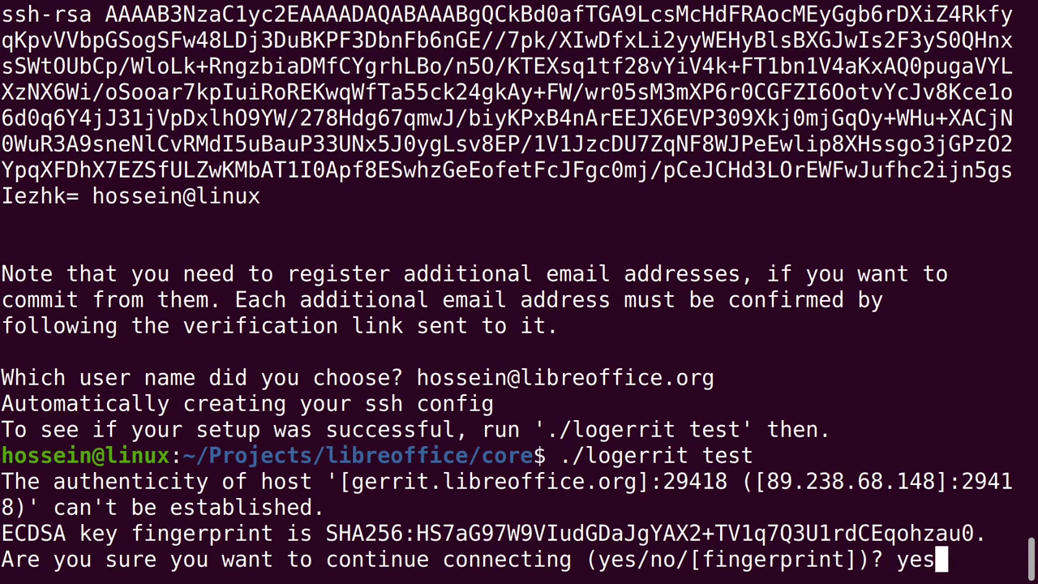
key(Return)
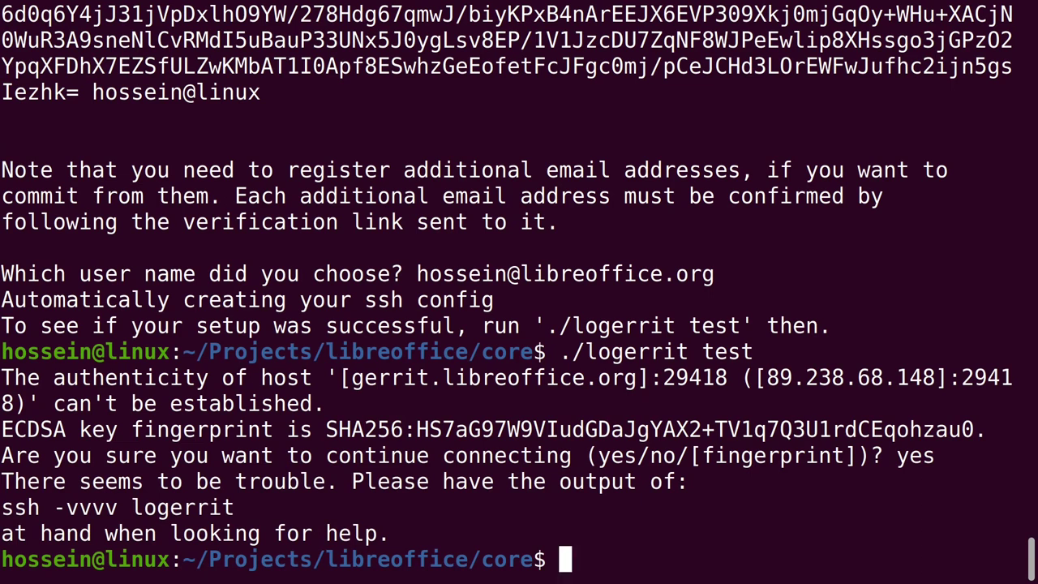
scroll(519, 292, up, 3)
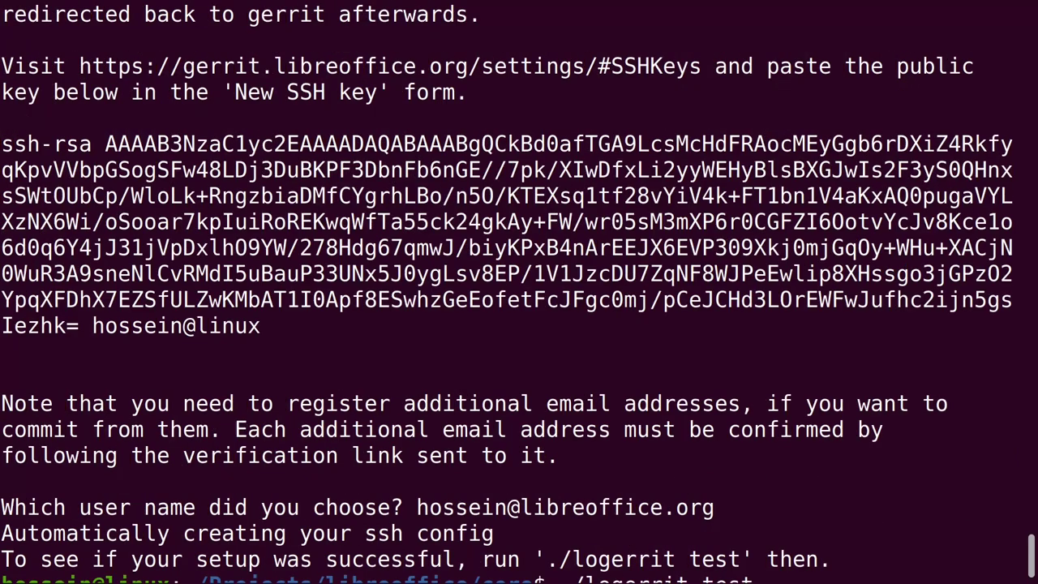
scroll(519, 292, up, 1)
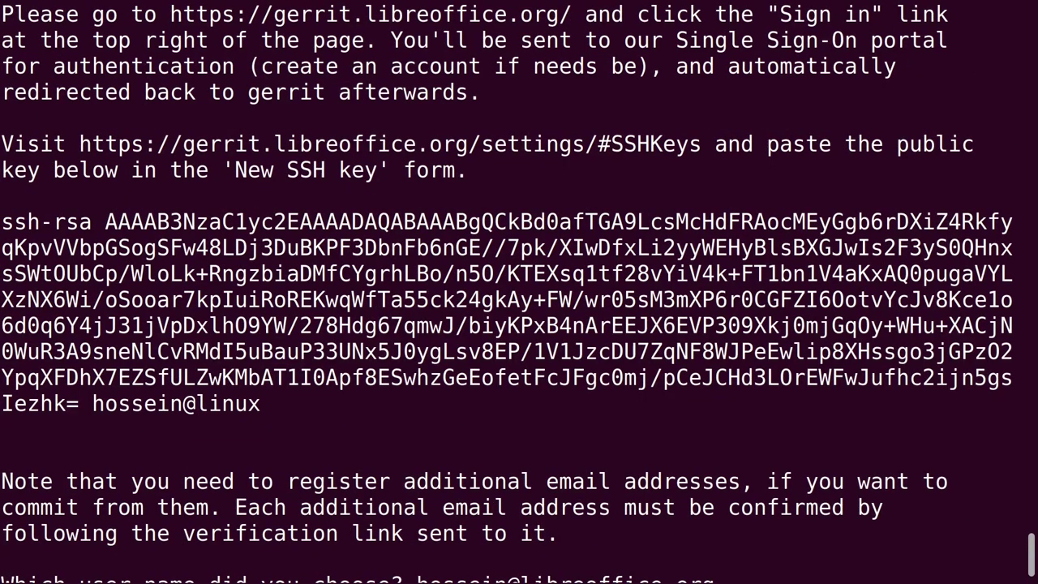
scroll(519, 292, down, 4)
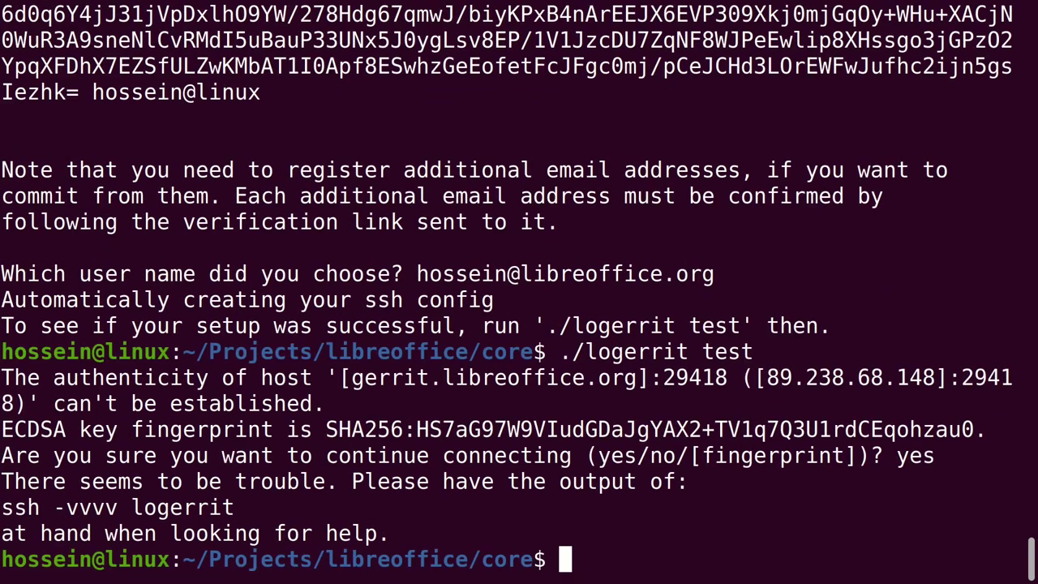
Step: Open ~/.ssh/id_rsa.pub in vi, quitting once and reopening it from history
text(vi)
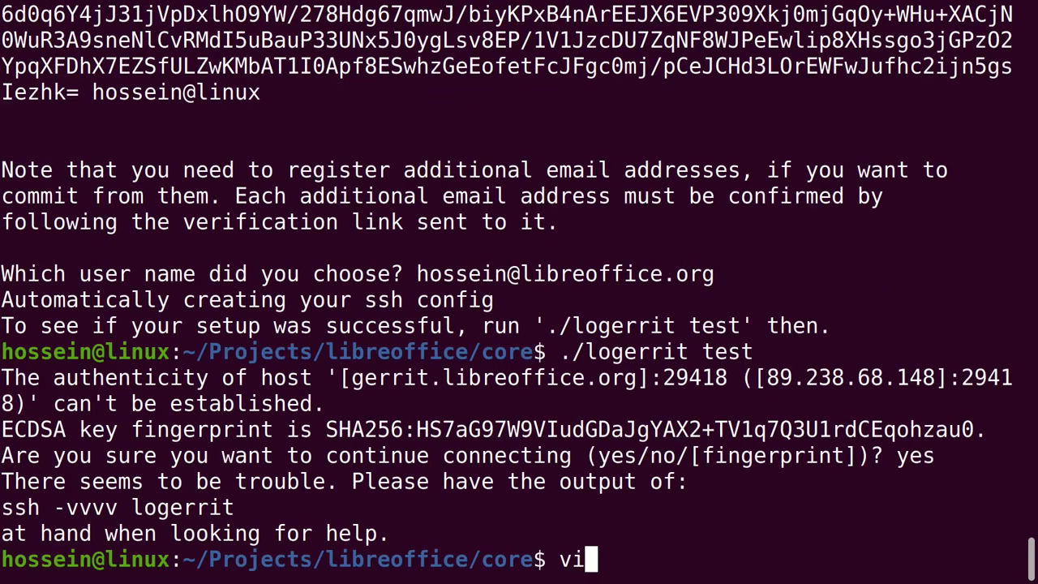
text( ~/.ssh)
key(BackSpace)
text(sh/)
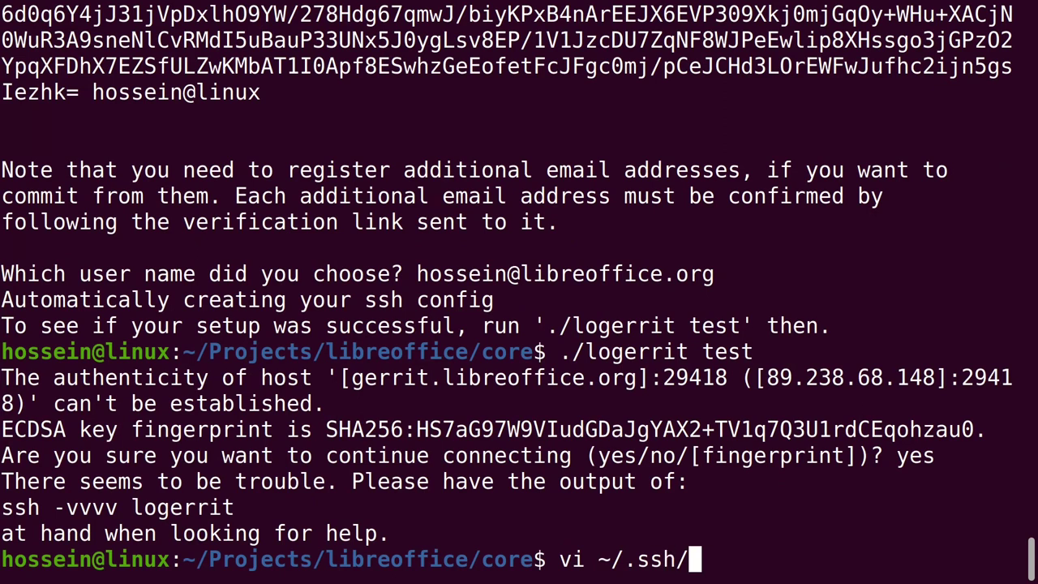
key(Tab)
key(Tab)
text(id_)
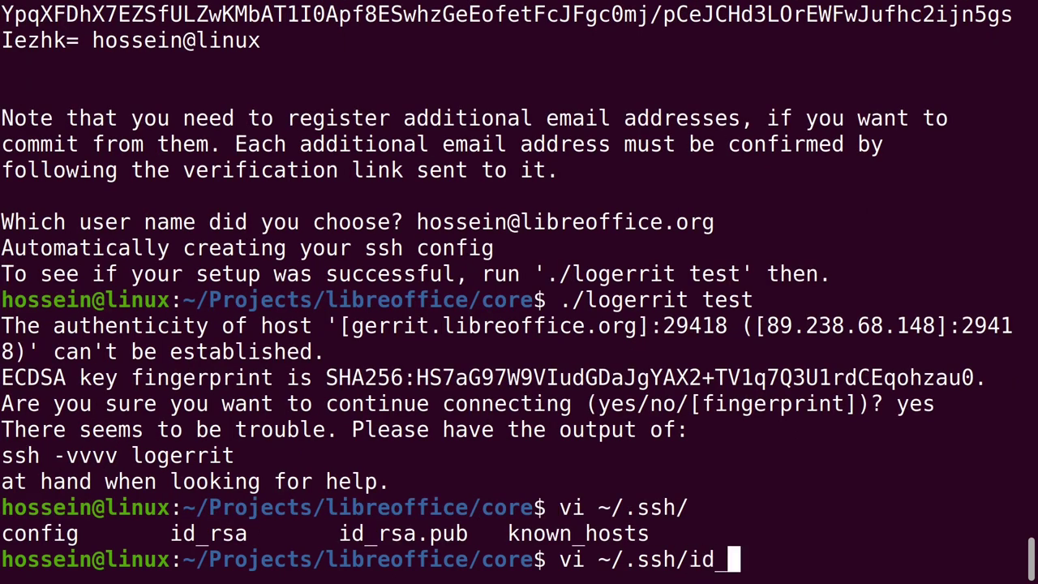
text(rsa.)
key(Tab)
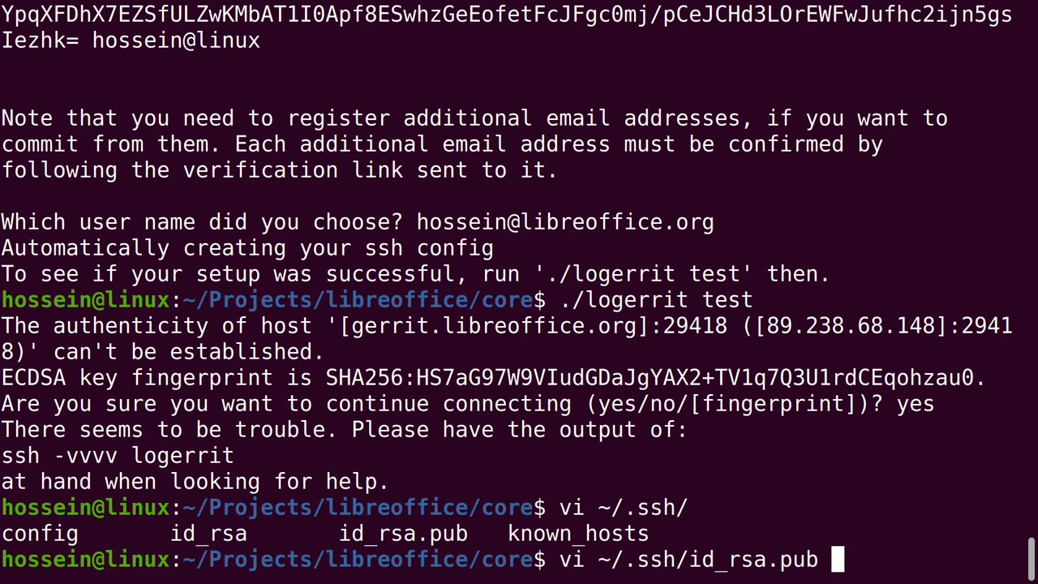
key(Return)
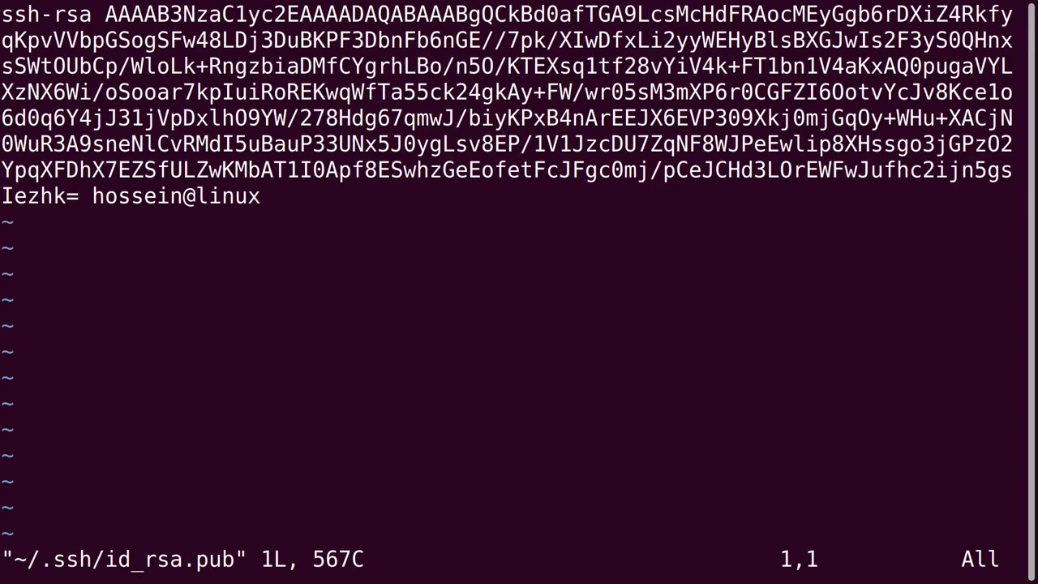
text(:q)
key(Return)
scroll(519, 292, up, 2)
scroll(519, 293, down, 2)
key(Up)
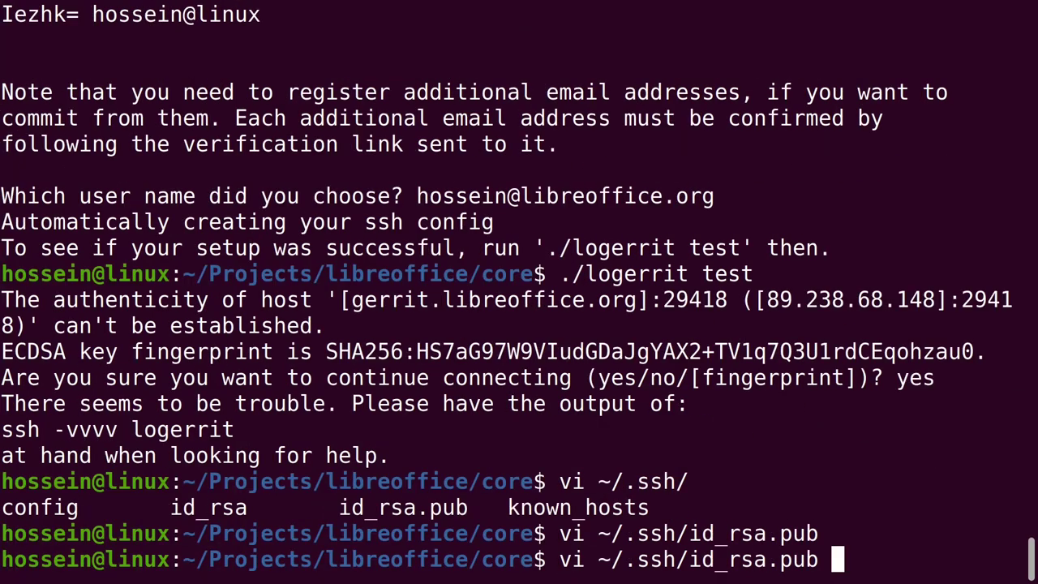
key(Return)
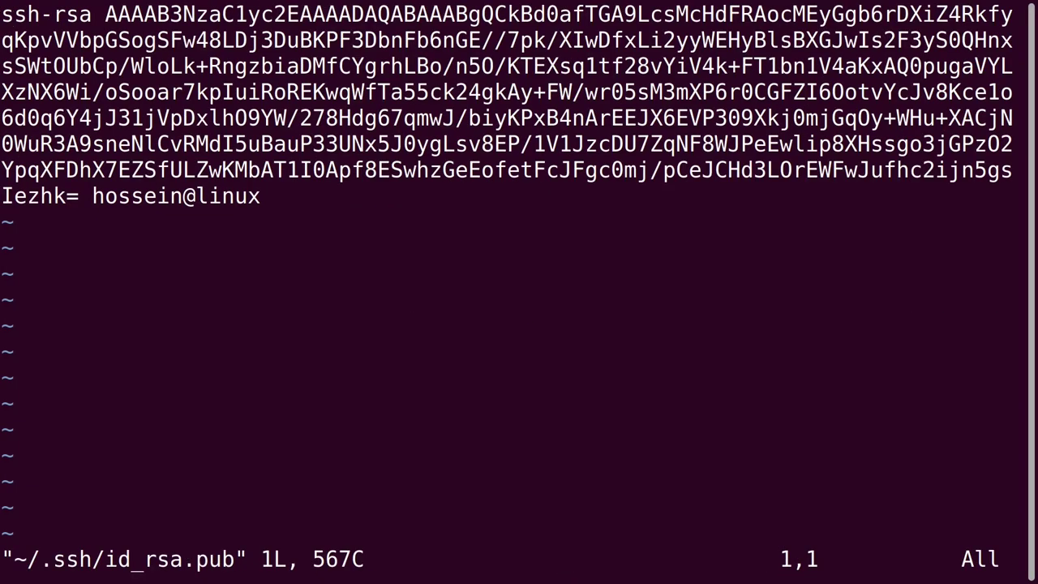
Step: Replace 'linux' after the @ in the key comment with 'libreoffice.org' and save the file
key(dollar)
key(h)
key(h)
key(h)
key(h)
key(shift+d)
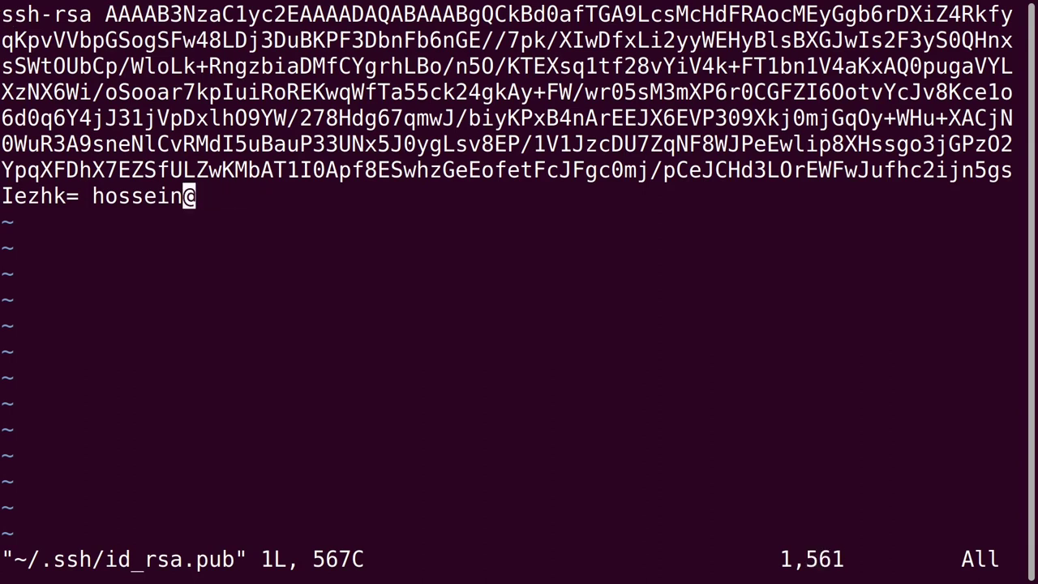
key(a)
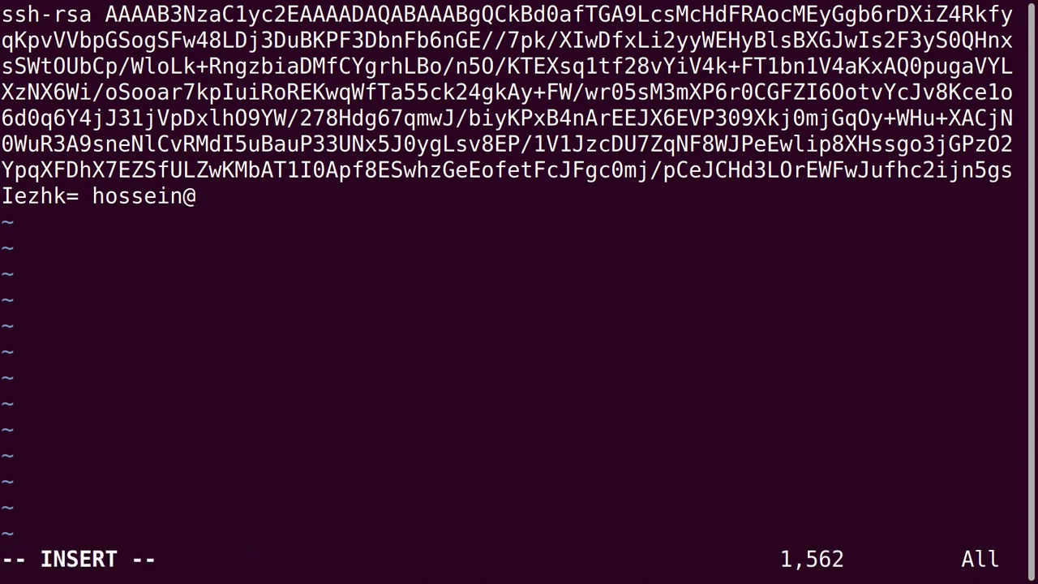
text(libreof)
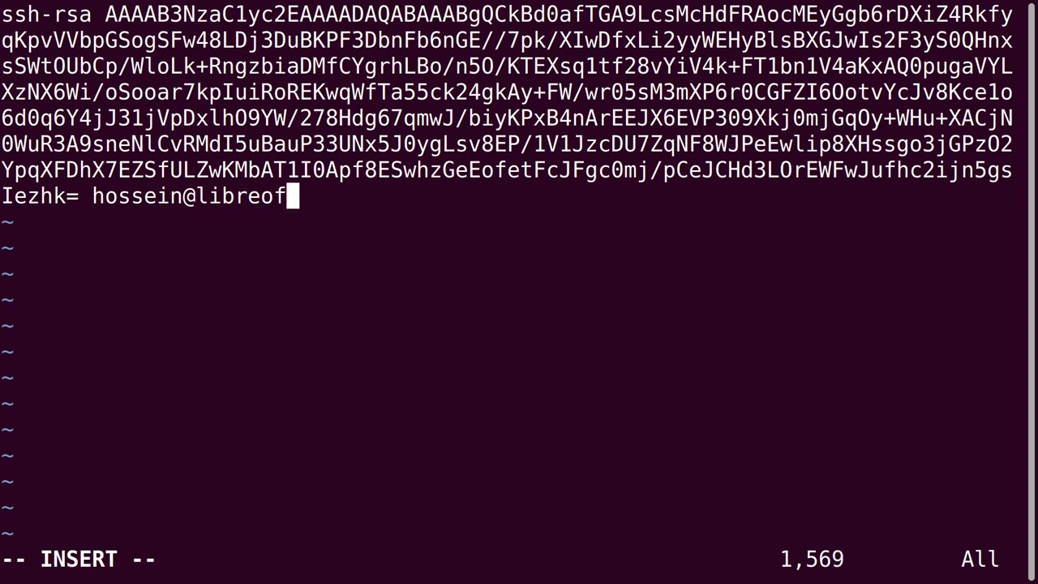
text(fice.org)
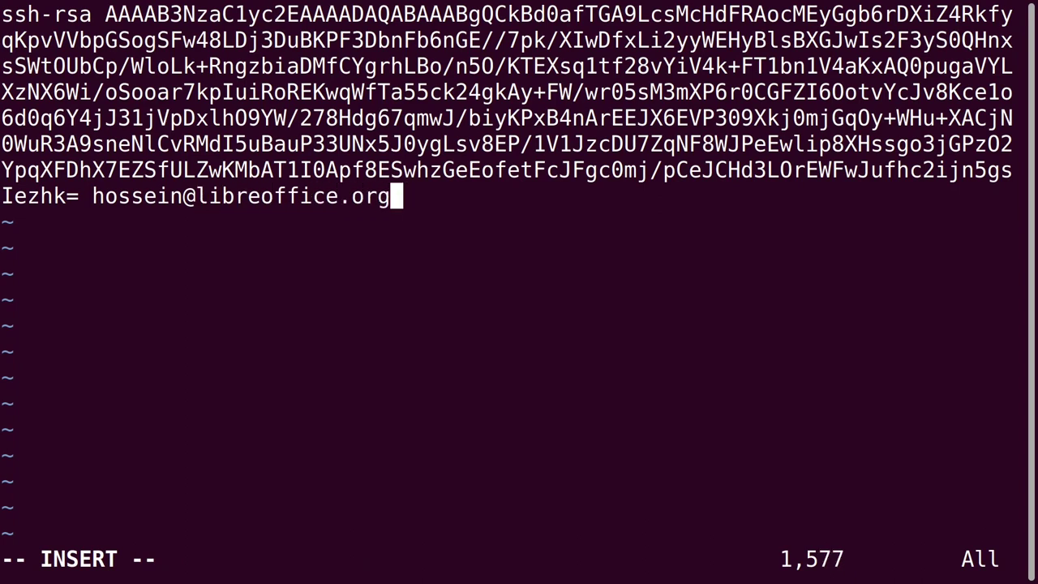
key(Escape)
text(:w)
key(Return)
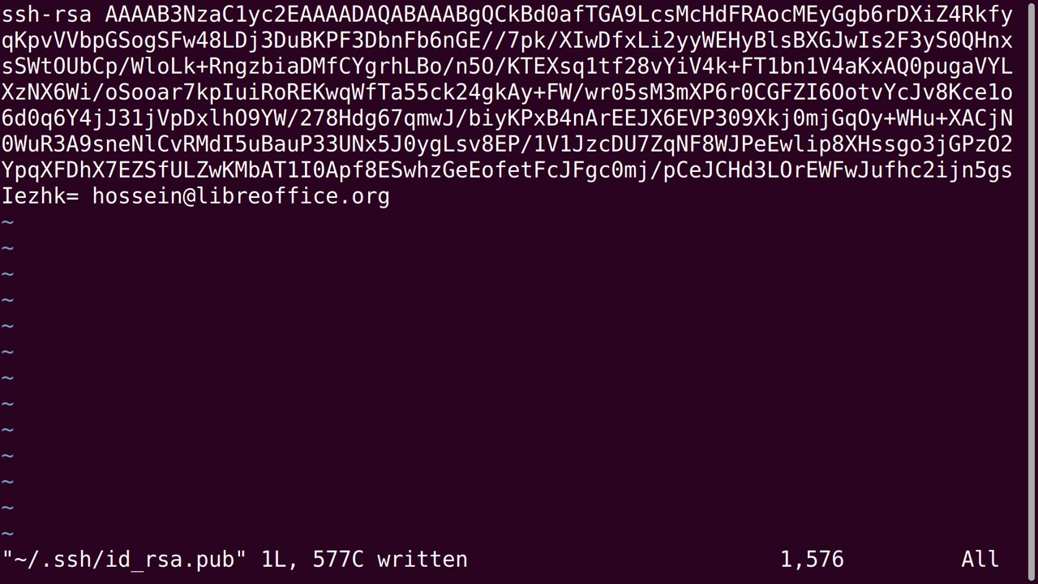
Step: Select the whole public key text and copy it to the clipboard
drag(1, 14, 389, 196)
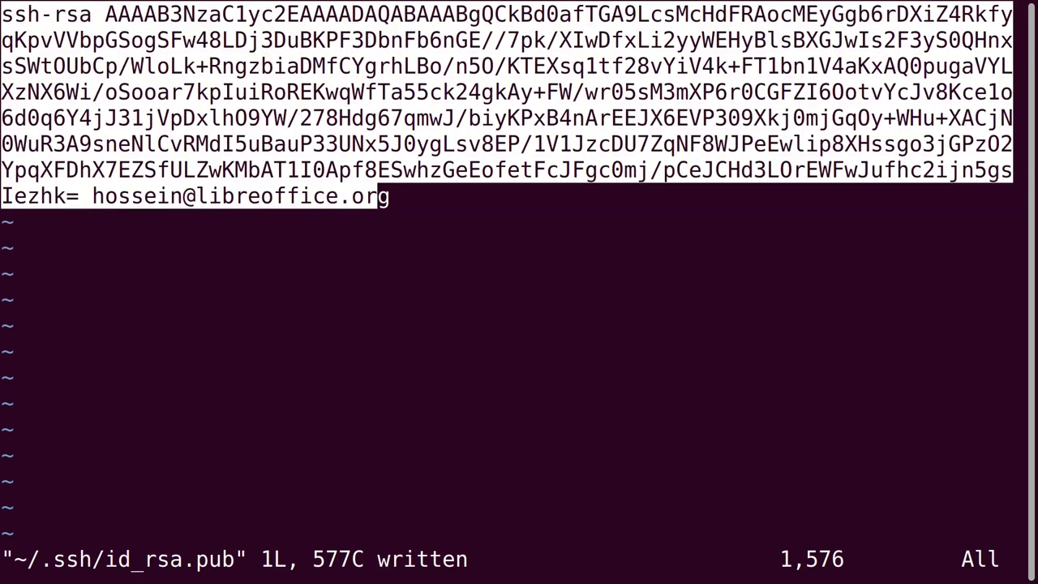
right_click(390, 202)
key(Down)
key(Down)
key(Down)
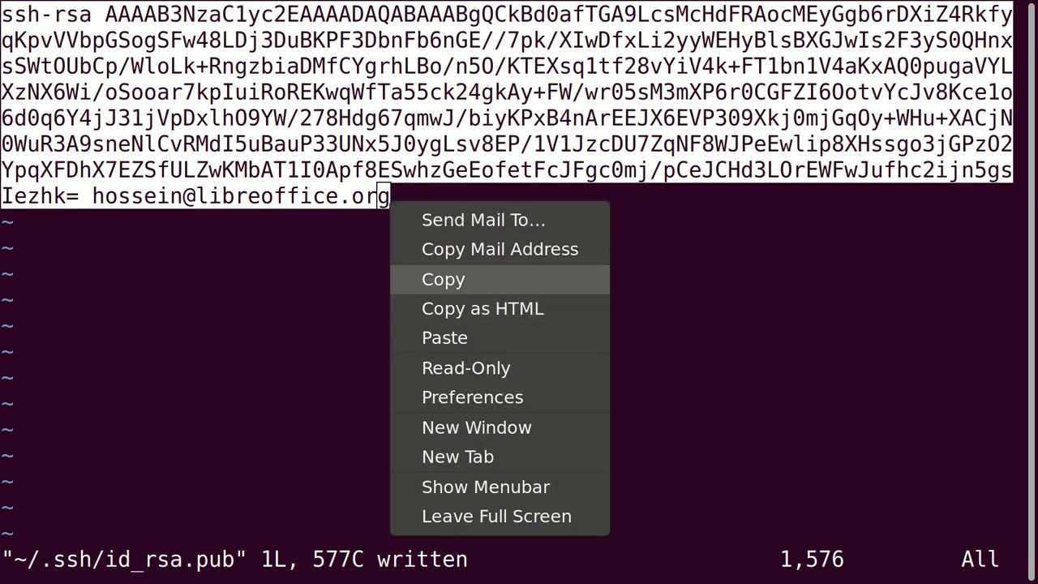
key(Return)
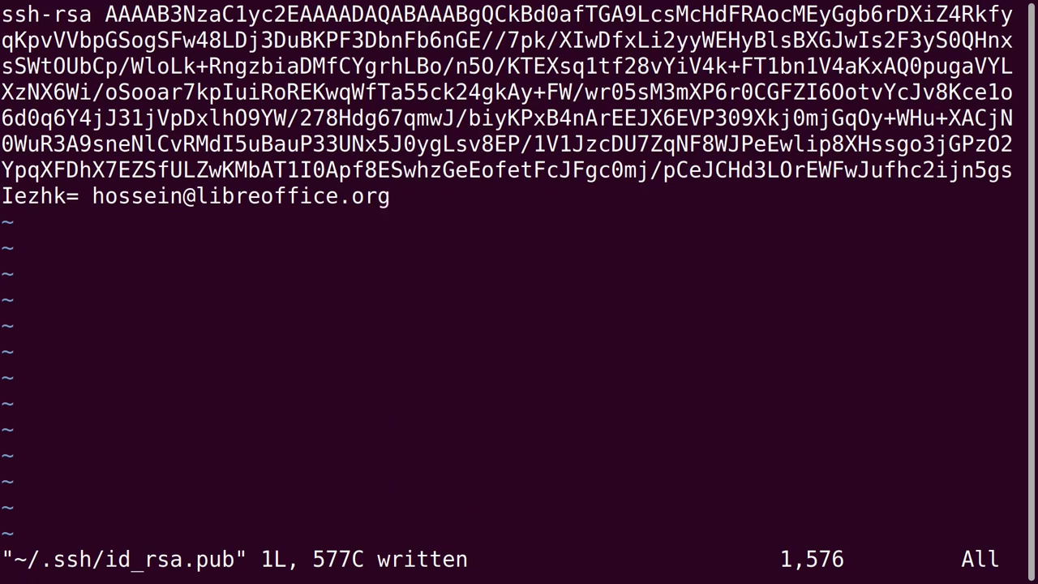
Step: Switch to the Gerrit browser window and go to the account settings' SSH keys section
key(alt+Tab)
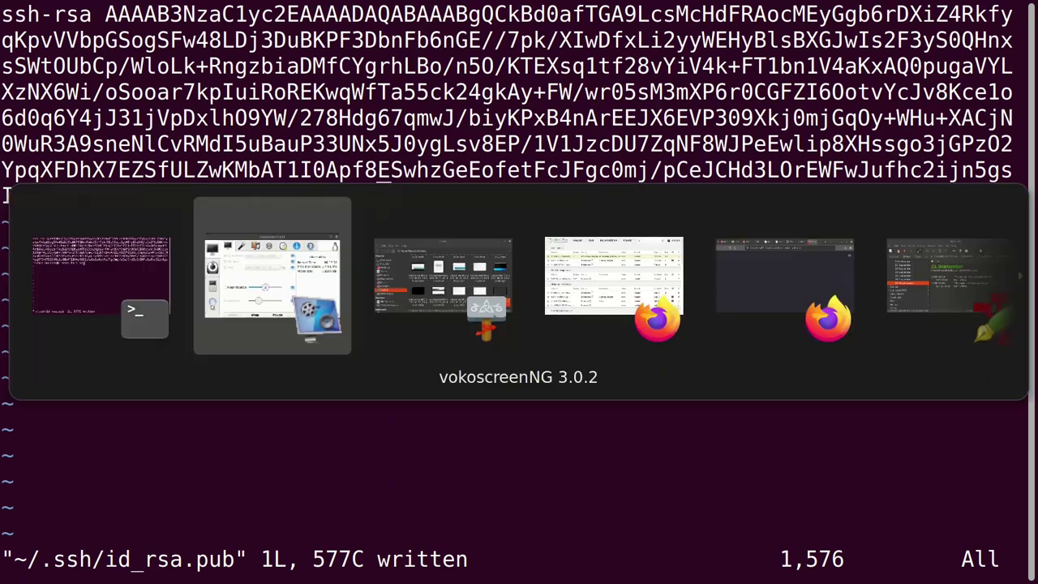
key(alt+Tab)
key(alt+Tab)
key(alt+Tab)
key(alt+shift+Tab)
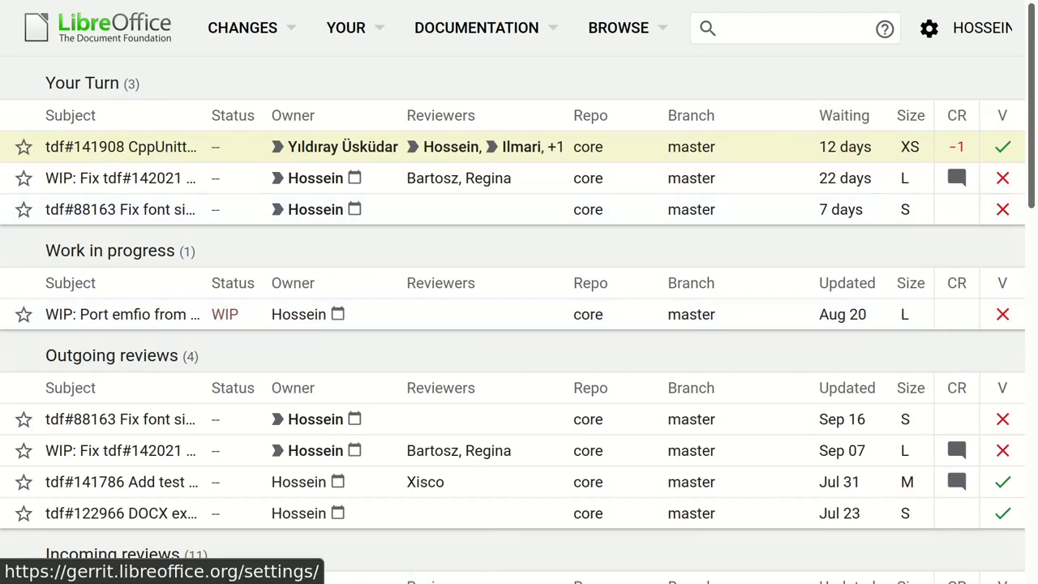
click(983, 27)
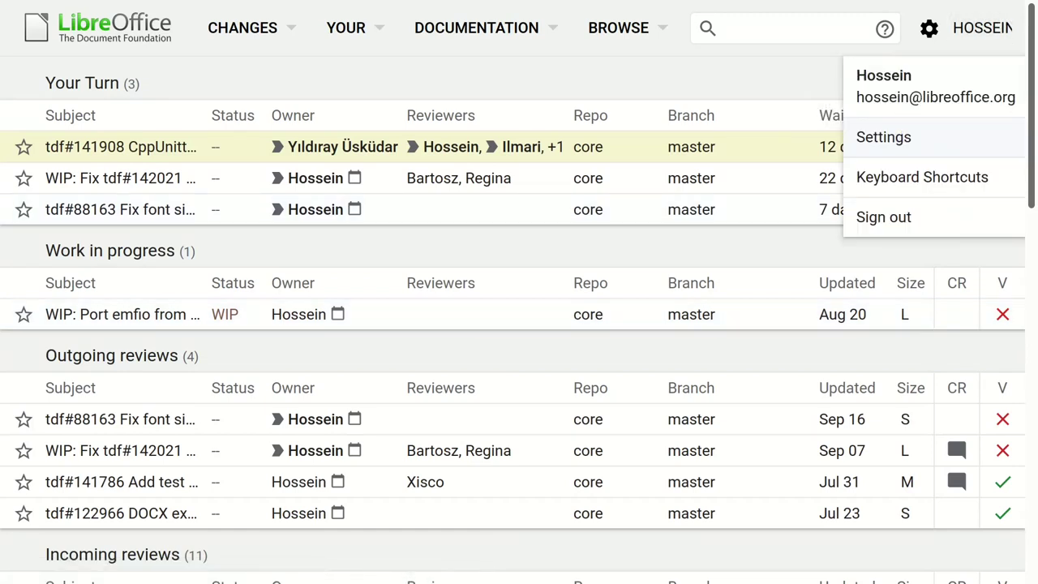
key(Escape)
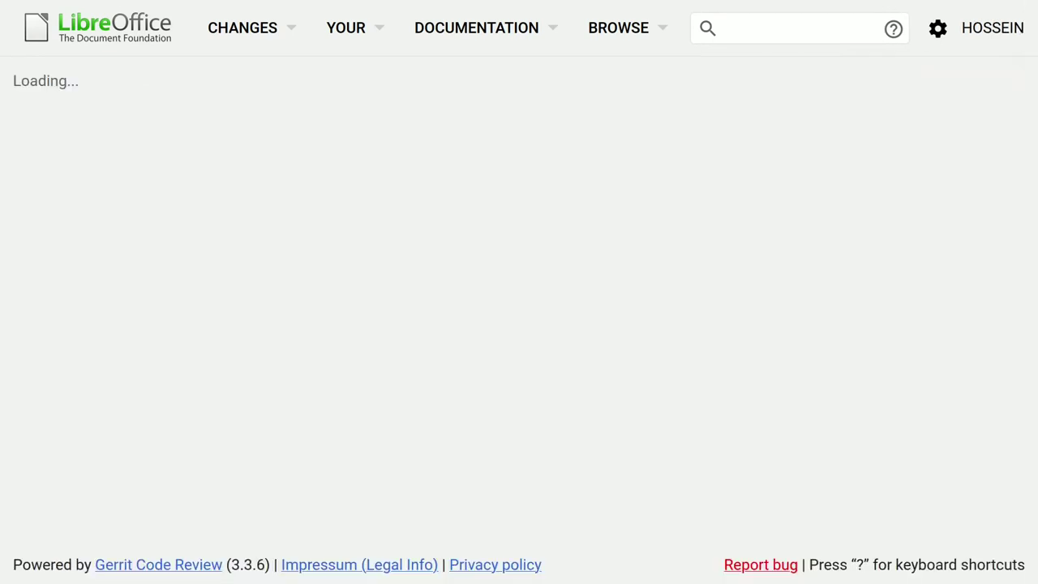
scroll(617, 324, down, 3)
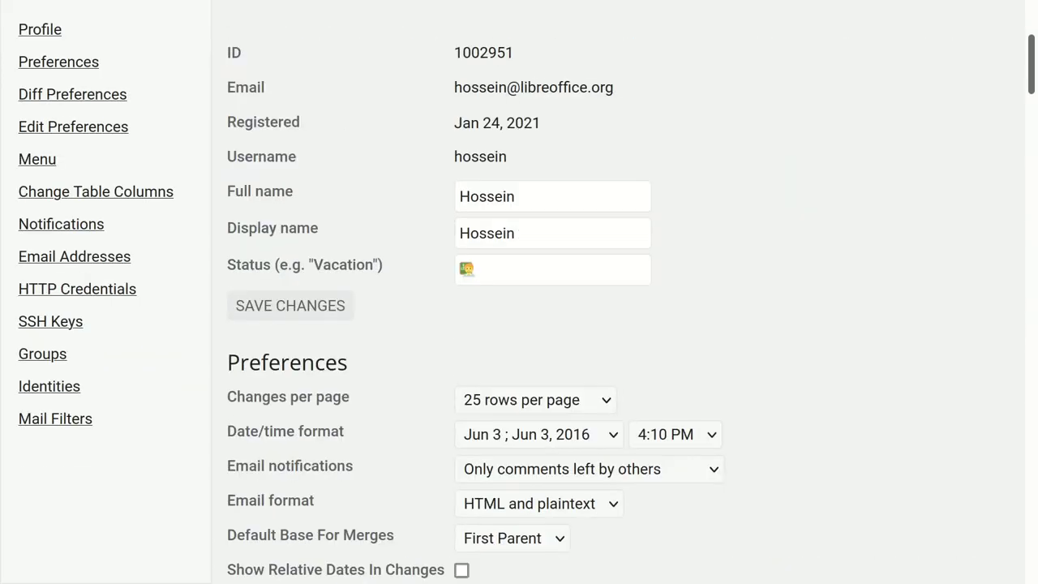
scroll(616, 325, down, 2)
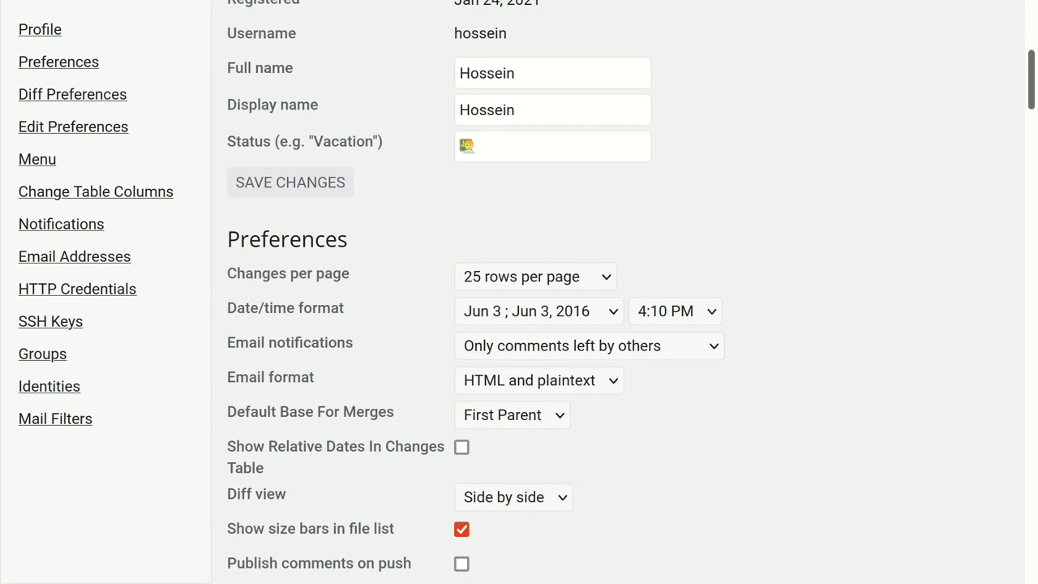
scroll(617, 324, down, 4)
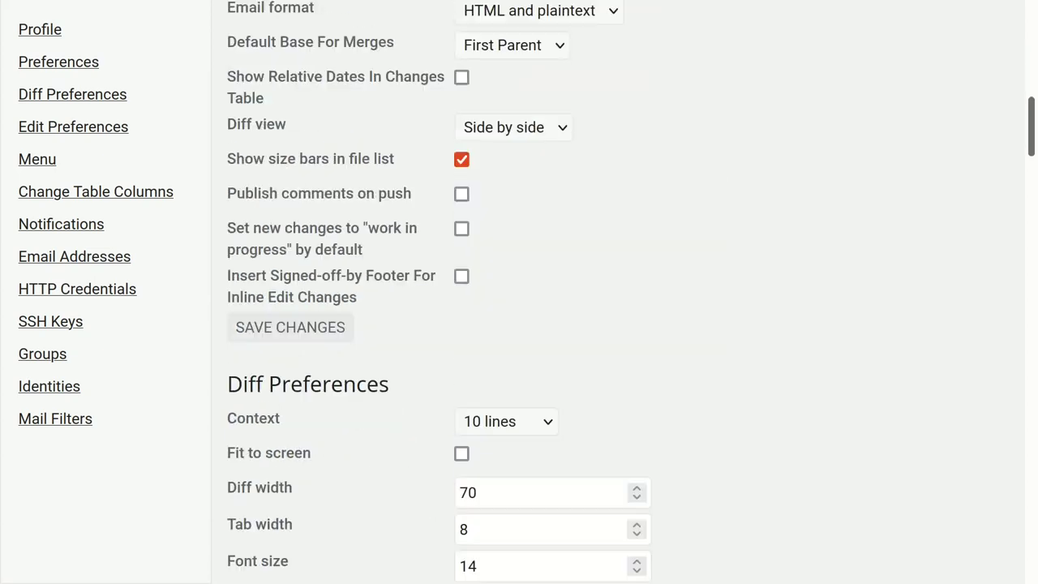
scroll(616, 325, up, 1)
scroll(616, 325, down, 15)
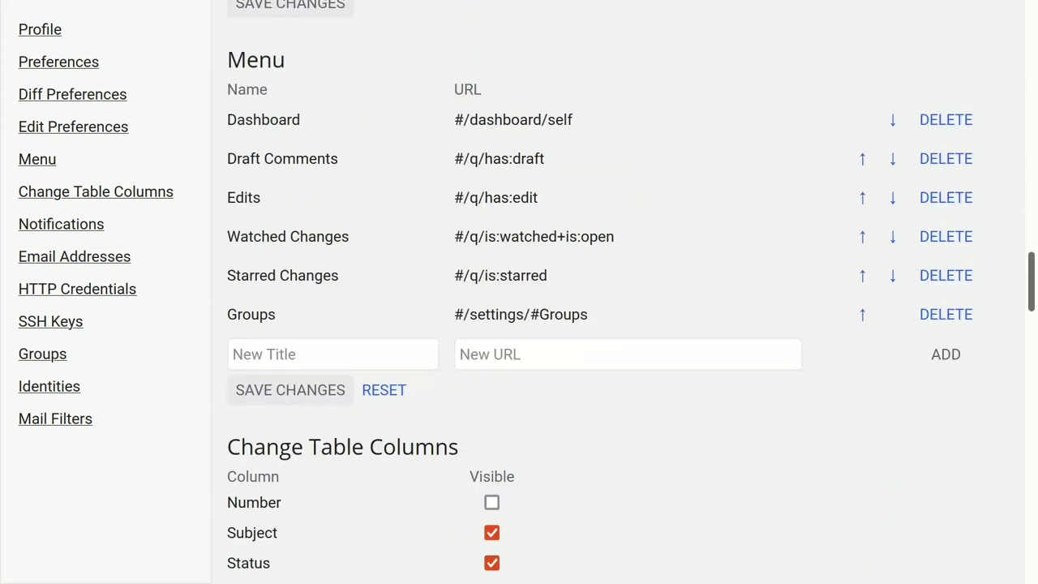
scroll(616, 325, down, 7)
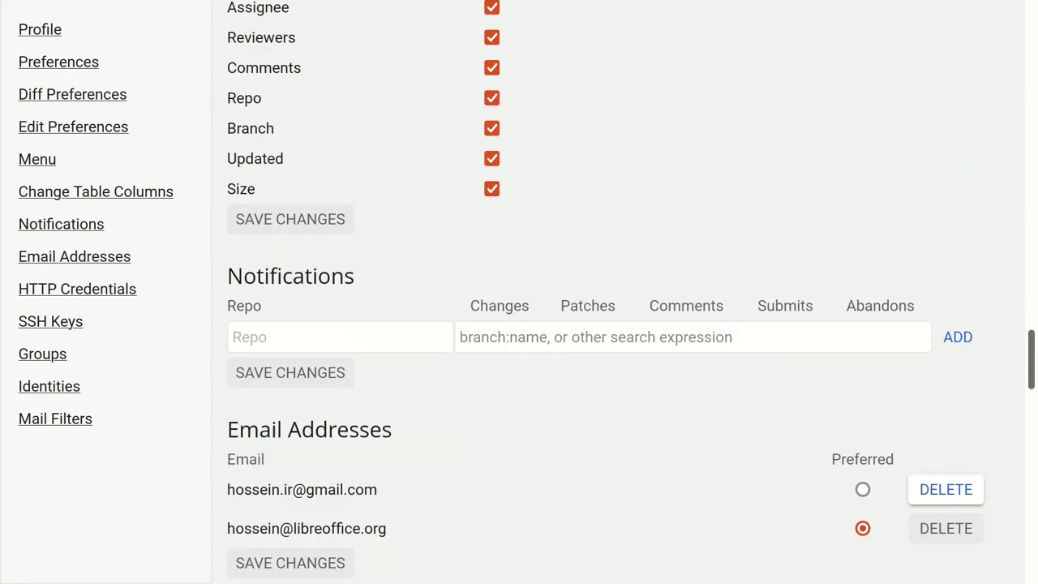
scroll(617, 325, down, 4)
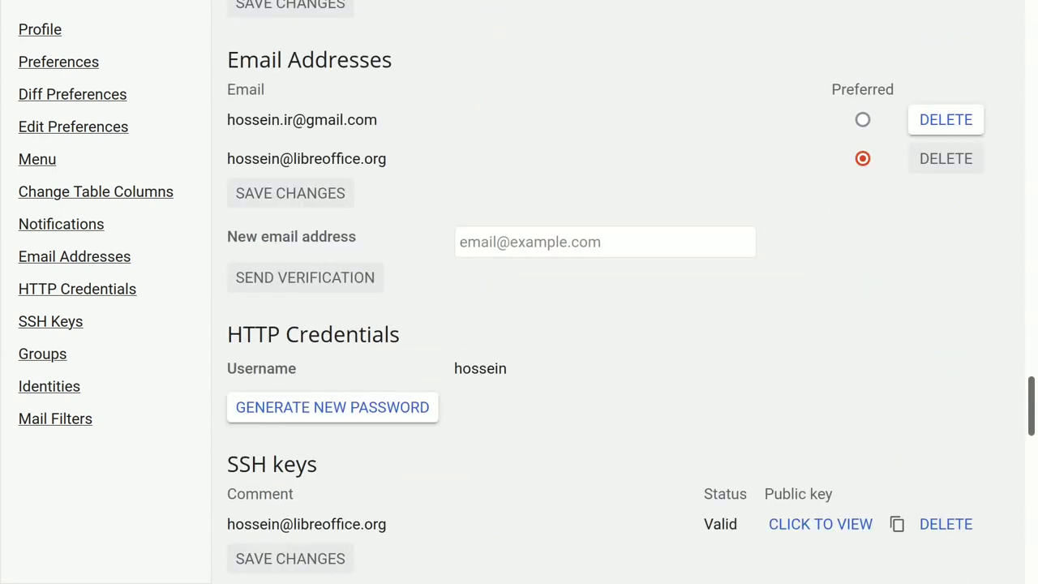
scroll(616, 324, down, 3)
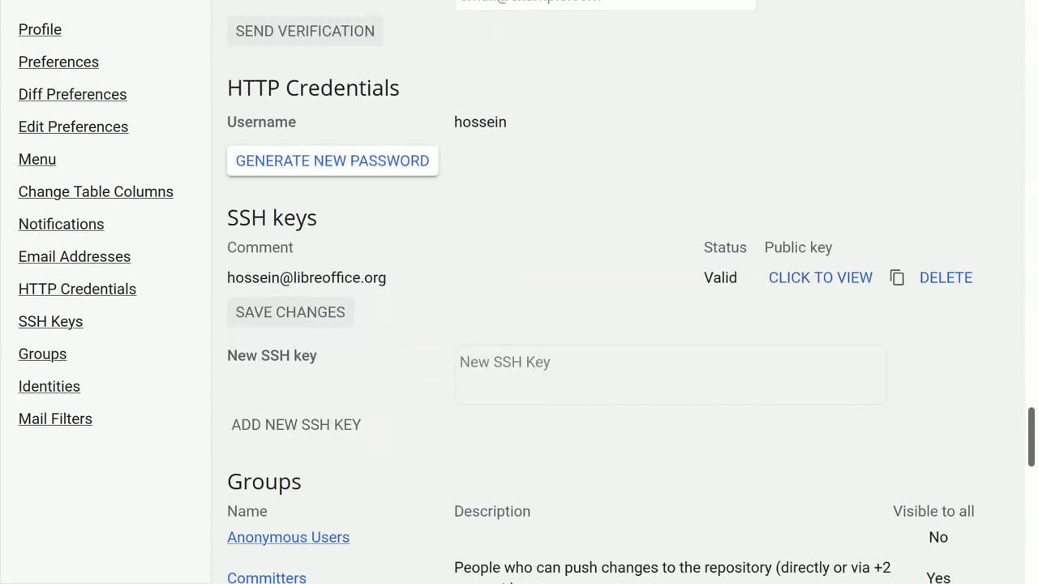
Step: Paste the copied public key into New SSH key and add it to the account
click(529, 369)
right_click(529, 369)
click(584, 146)
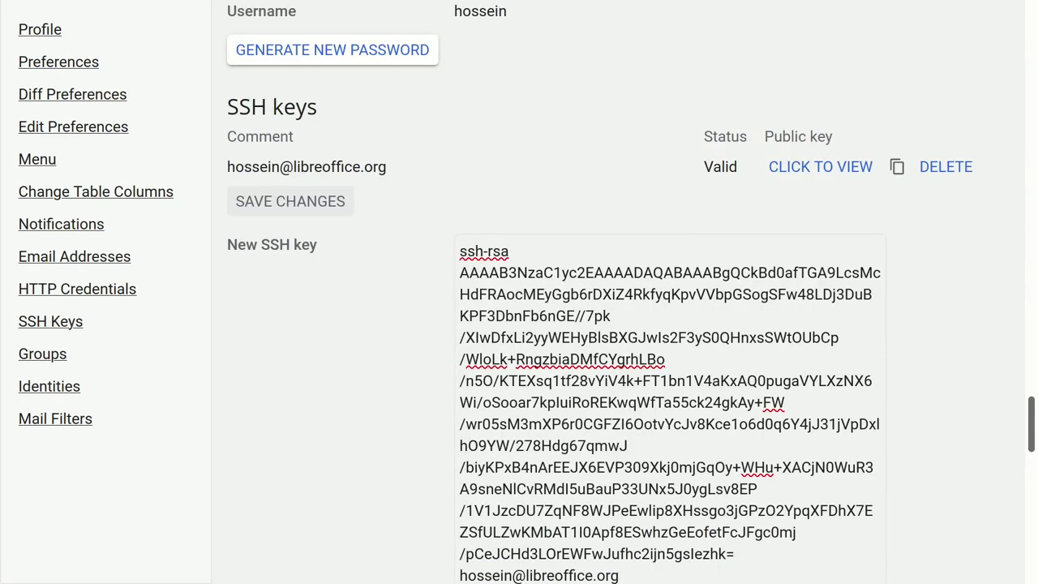
scroll(616, 324, down, 6)
scroll(616, 324, up, 3)
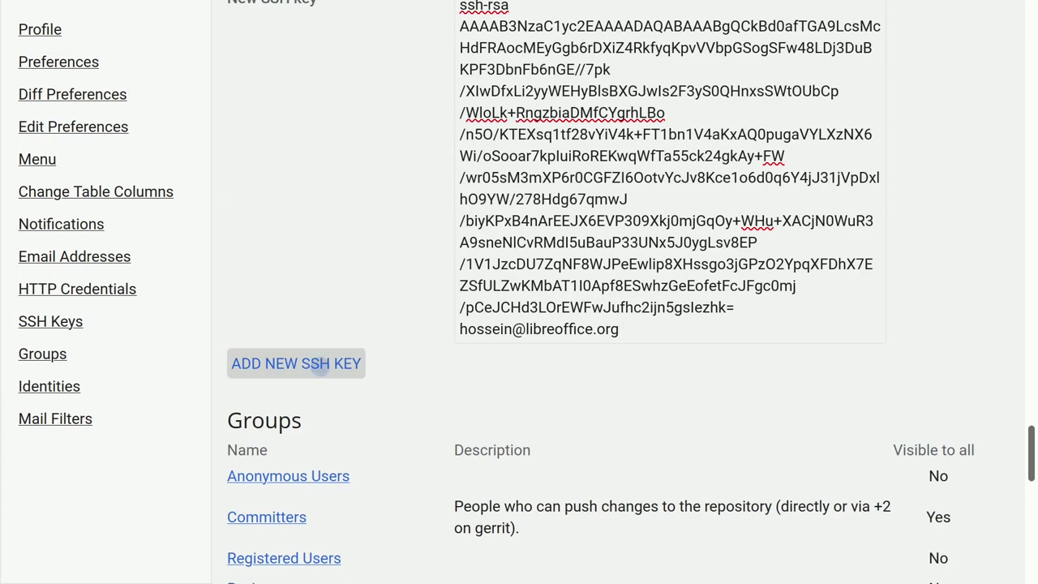
click(318, 365)
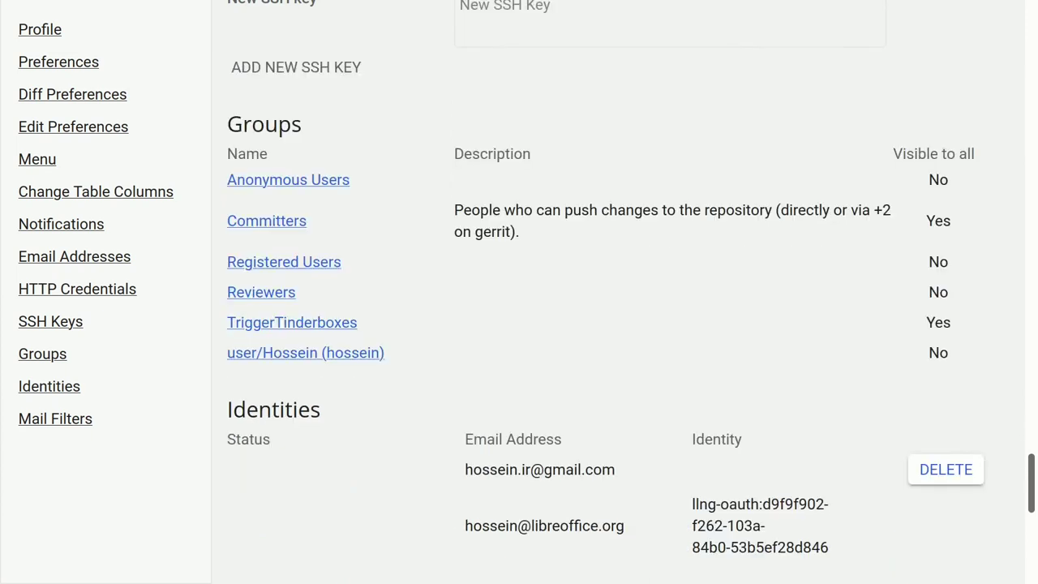
scroll(617, 325, down, 6)
scroll(617, 324, up, 7)
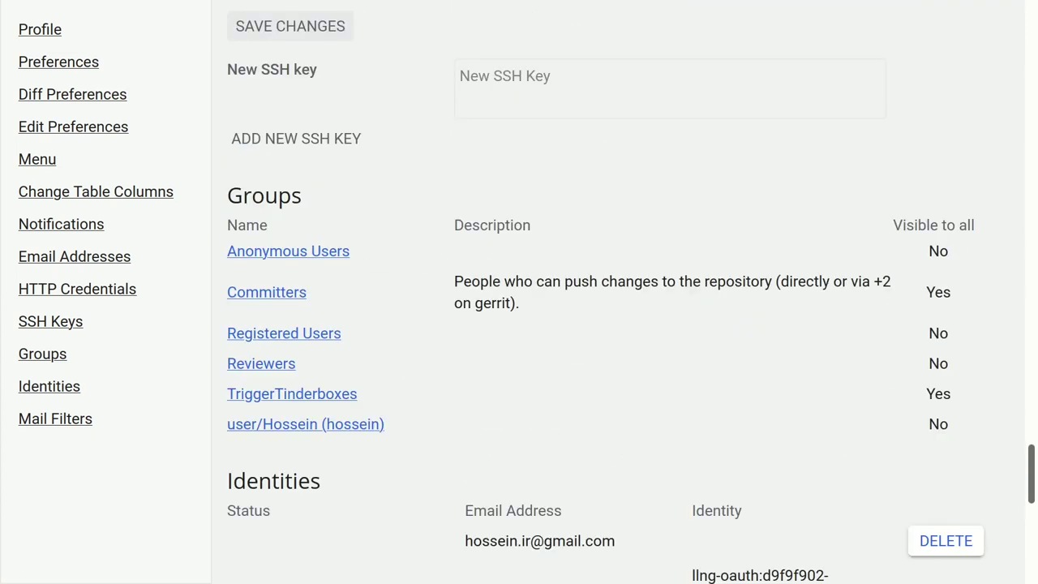
scroll(617, 324, down, 2)
scroll(616, 325, up, 4)
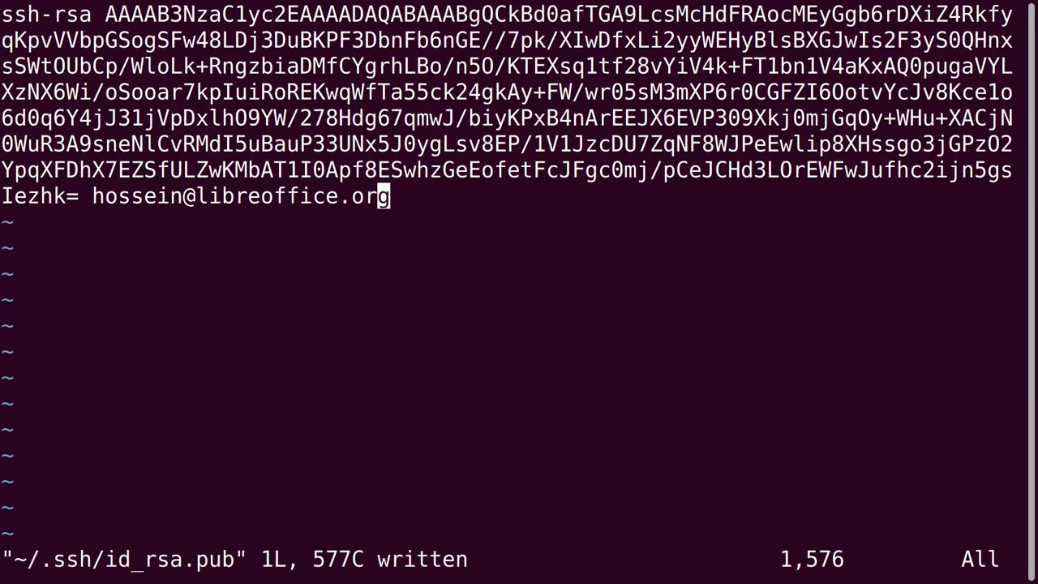
Step: Rerun ./logerrit test, then run logerrit with -vvvv verbose ssh output to diagnose the failure
text(:q)
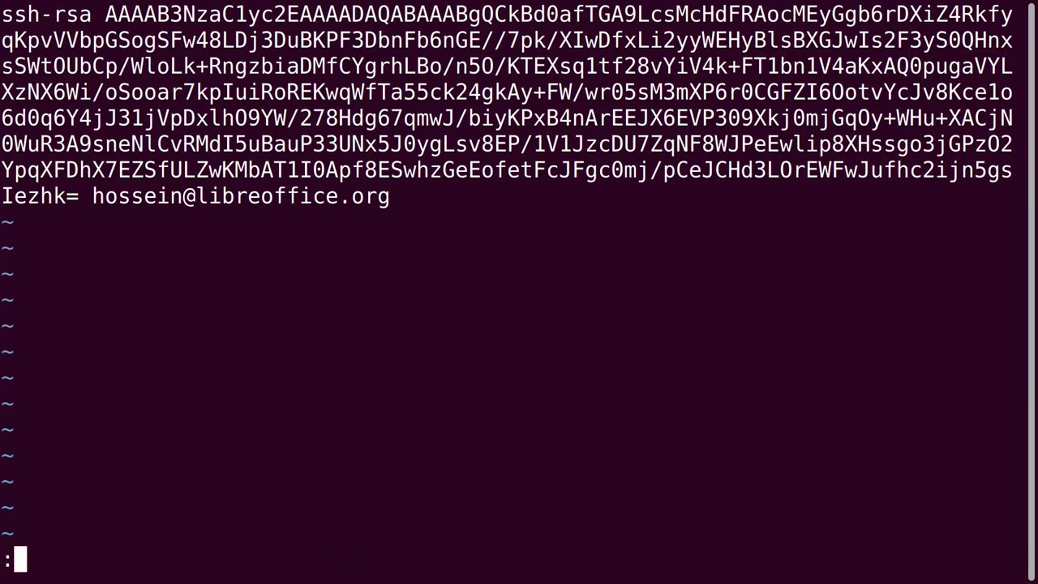
key(Return)
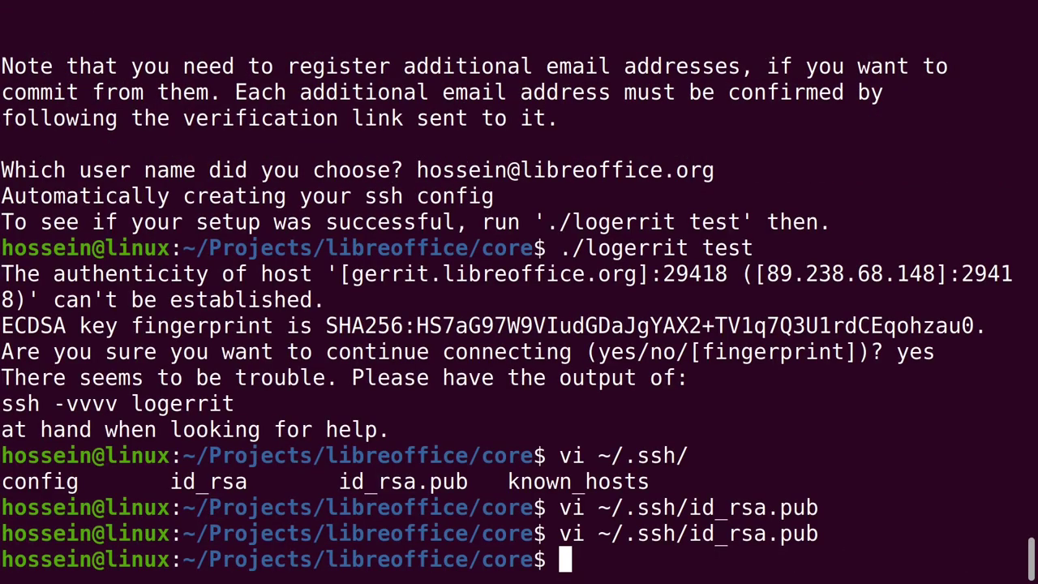
key(Up)
key(Up)
key(Up)
key(Up)
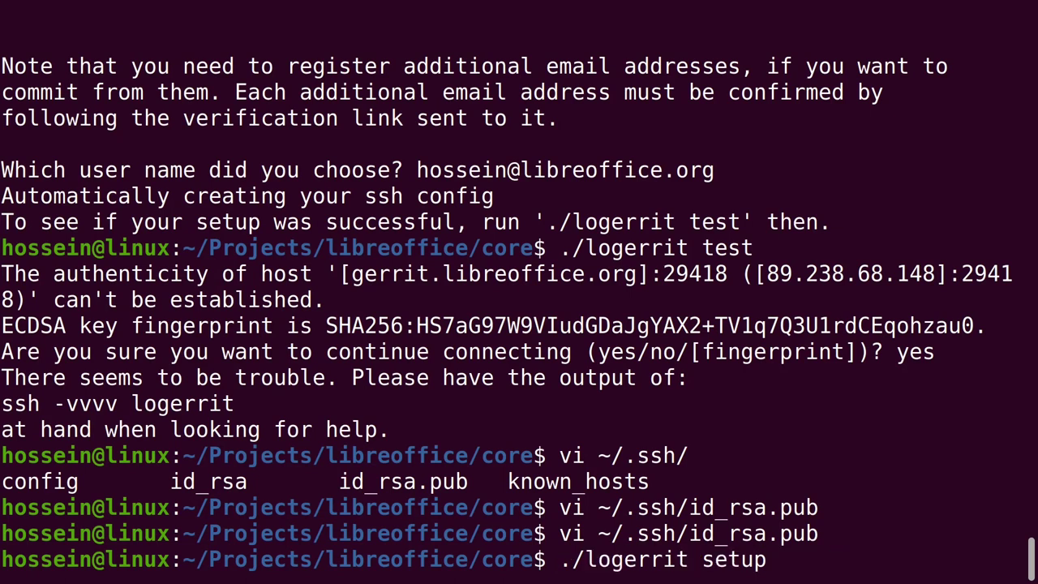
key(Down)
key(Return)
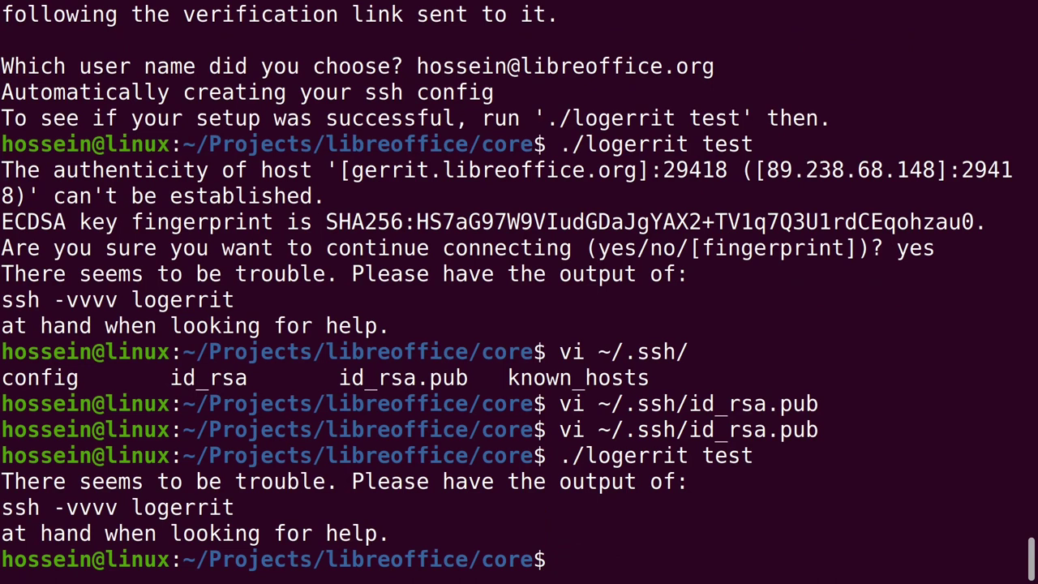
key(Up)
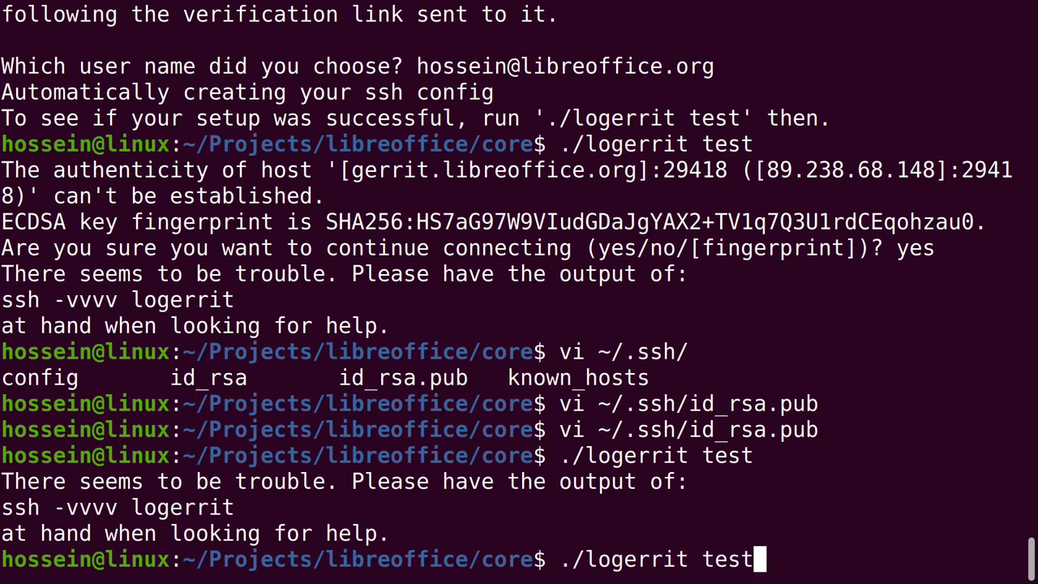
key(BackSpace)
key(BackSpace)
key(BackSpace)
key(BackSpace)
text(-vvvv)
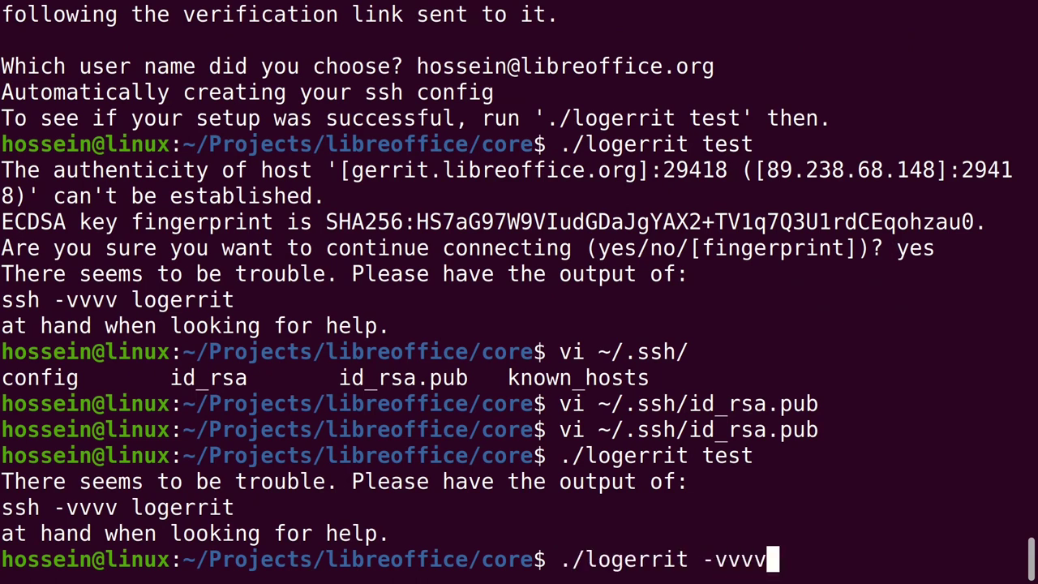
key(Return)
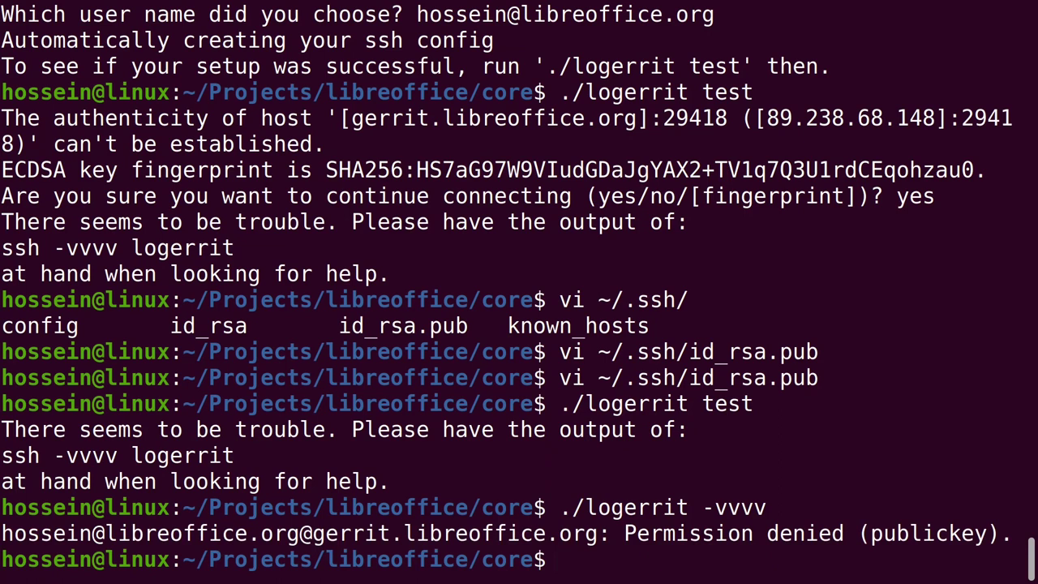
Step: Open ~/.ssh/config in vi and move to the User line
key(Up)
key(Up)
key(Up)
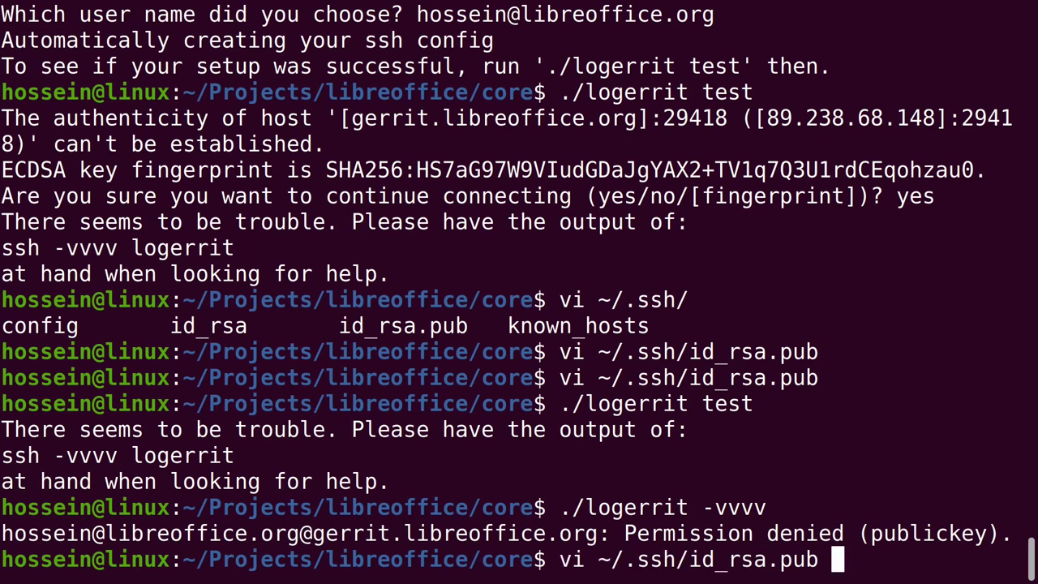
key(BackSpace)
key(BackSpace)
key(BackSpace)
key(BackSpace)
key(BackSpace)
key(BackSpace)
key(BackSpace)
key(BackSpace)
key(BackSpace)
key(BackSpace)
key(BackSpace)
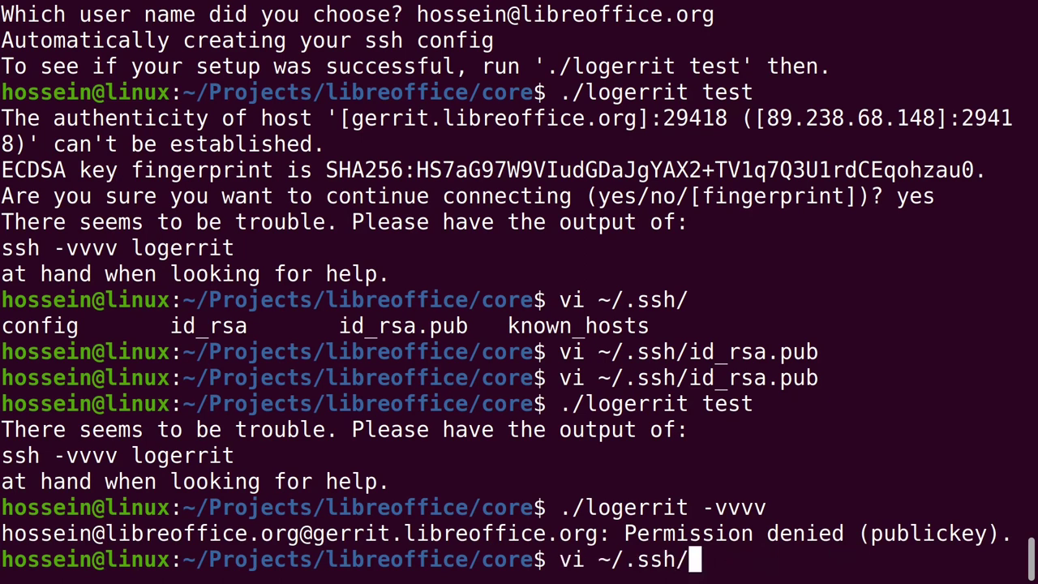
text(config)
key(Return)
key(Down)
key(Down)
key(Right)
key(Right)
key(Right)
key(Right)
key(Right)
key(Right)
key(Right)
key(Right)
key(Right)
key(Right)
key(Right)
key(Right)
key(Right)
key(Right)
key(Right)
key(Right)
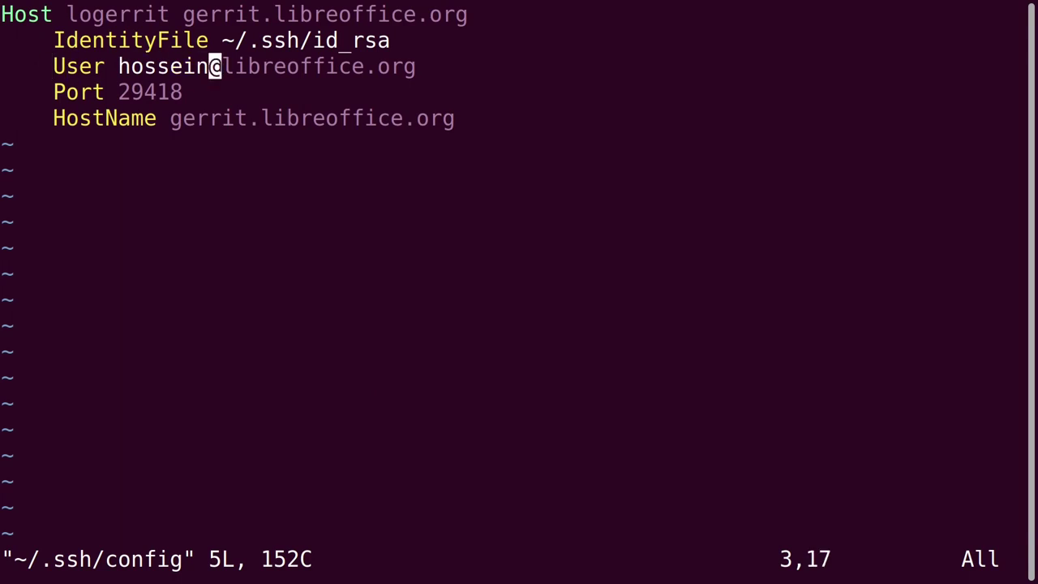
Step: Remove the e-mail domain from the config's User entry and save with :wq
key(D)
key(numbersign)
text(:wq)
key(Return)
Step: Clear the screen, rerun ./logerrit test, and unlock the key with its password
key(Up)
key(Up)
key(ctrl+l)
key(Up)
key(Return)
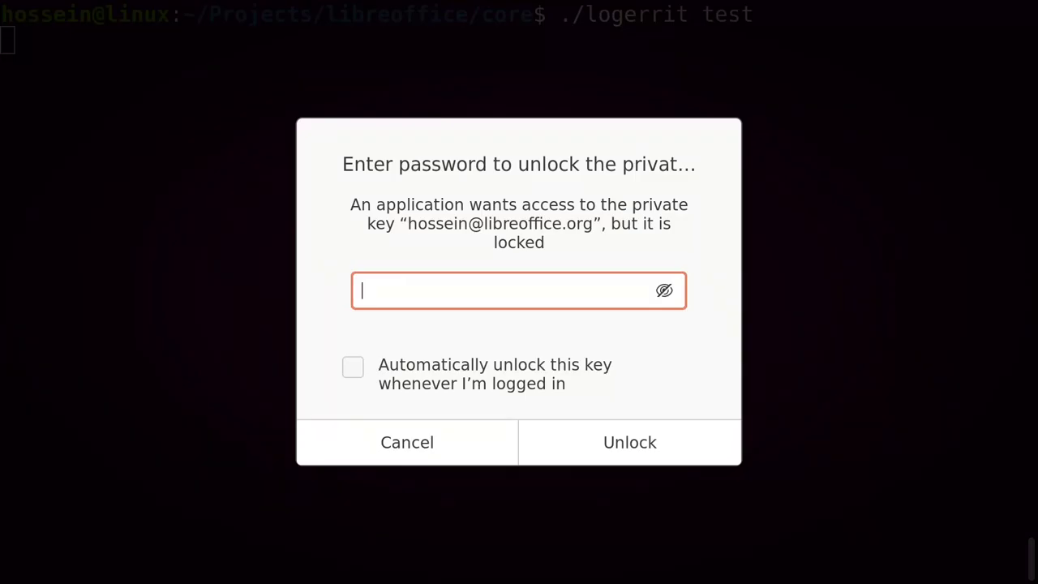
text(********)
key(Return)
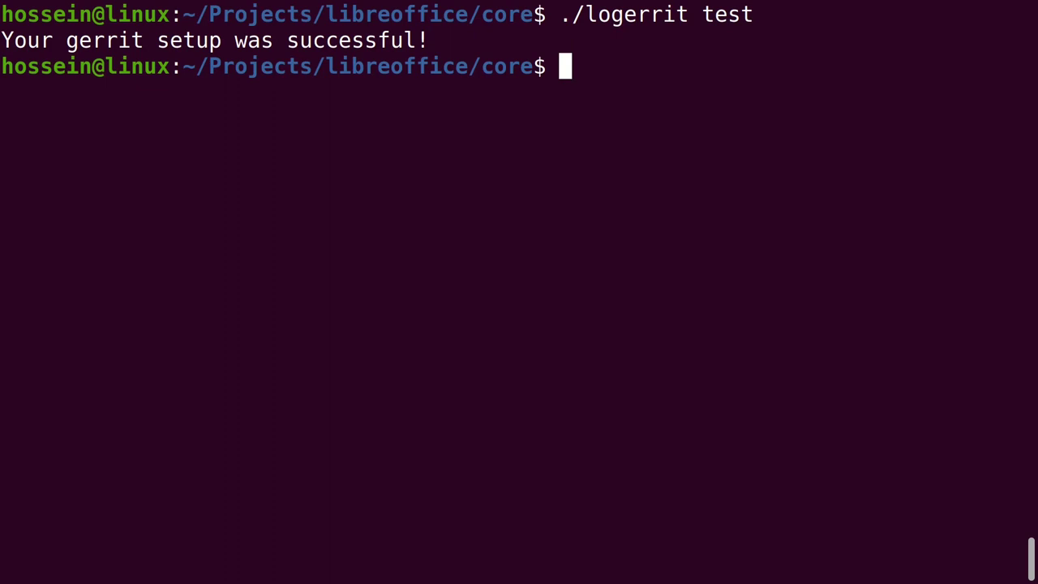
Step: Draft './logerrit submit master', erase it, and switch toward the Firefox Gerrit window
text(./)
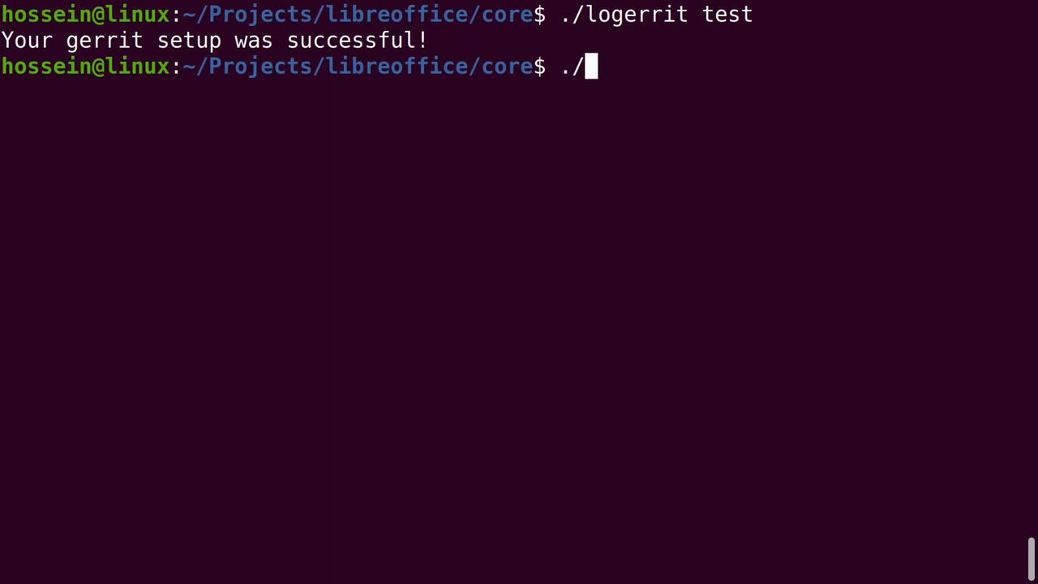
text(loger)
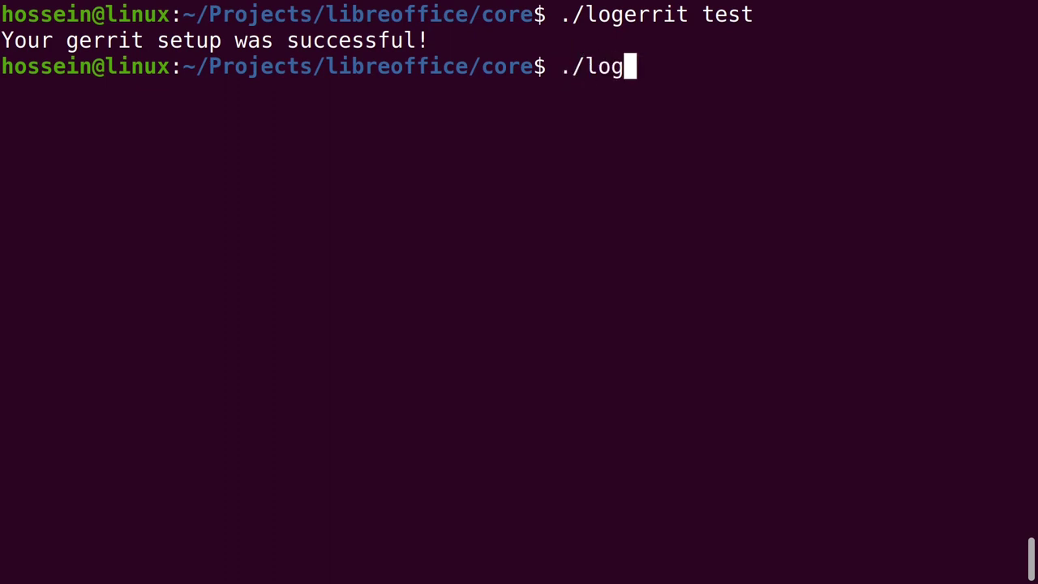
key(BackSpace)
key(BackSpace)
key(BackSpace)
key(BackSpace)
key(BackSpace)
key(BackSpace)
key(BackSpace)
text(/)
key(BackSpace)
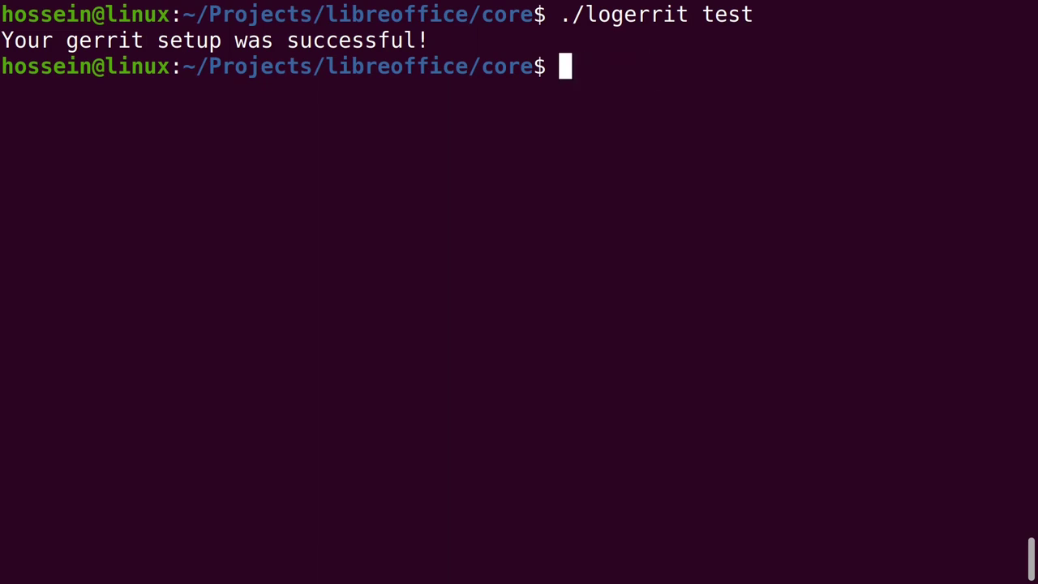
text(./logerrit submit master)
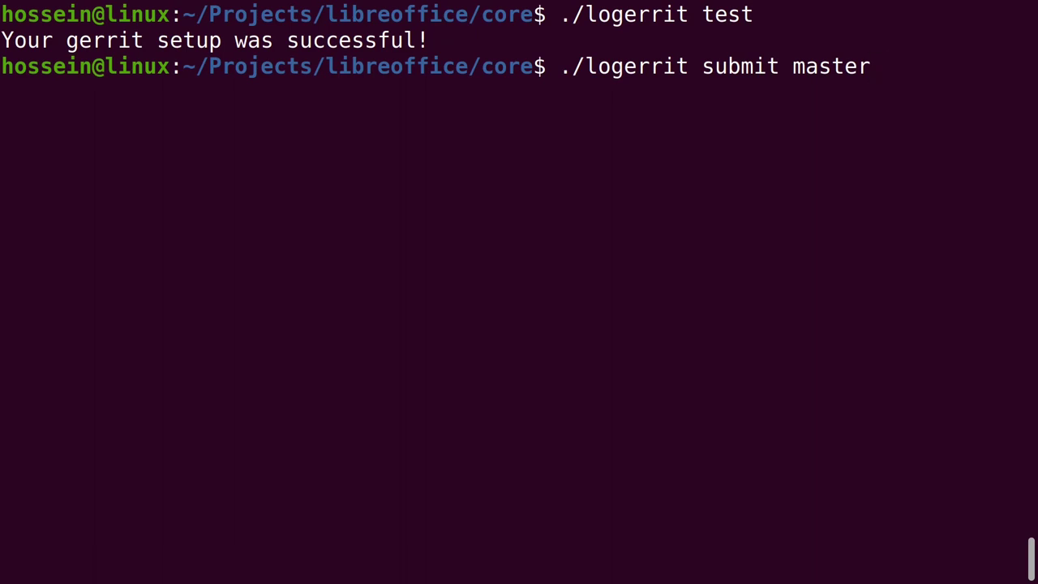
key(BackSpace)
key(BackSpace)
key(BackSpace)
key(BackSpace)
key(BackSpace)
key(BackSpace)
key(BackSpace)
key(BackSpace)
key(BackSpace)
key(BackSpace)
key(BackSpace)
key(BackSpace)
key(BackSpace)
key(BackSpace)
key(BackSpace)
key(BackSpace)
key(BackSpace)
key(BackSpace)
key(BackSpace)
key(BackSpace)
key(alt+Tab)
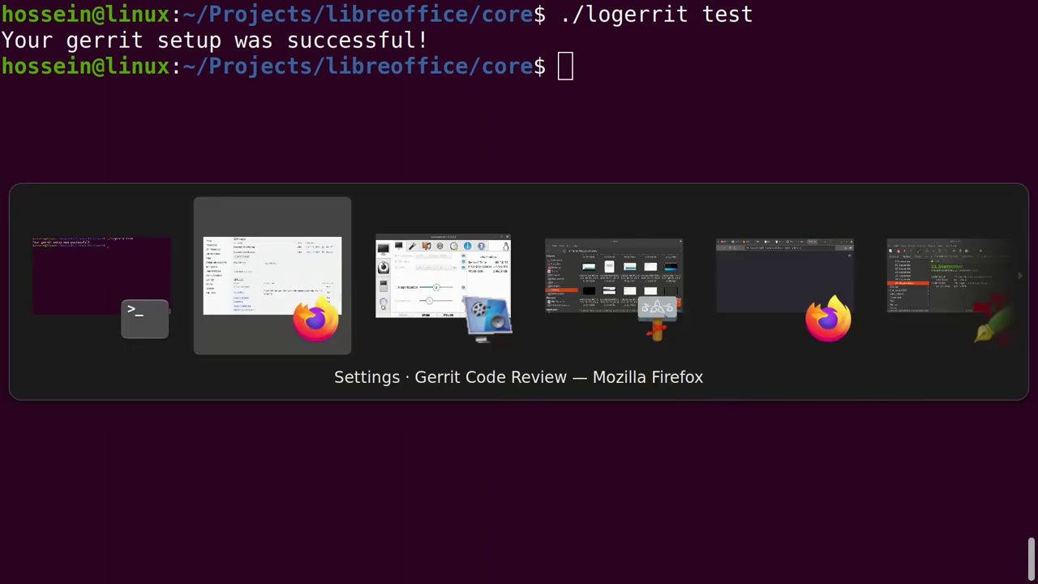
Step: Show Gerrit's open changes and replace the query with an 'include guard' search
key(Home)
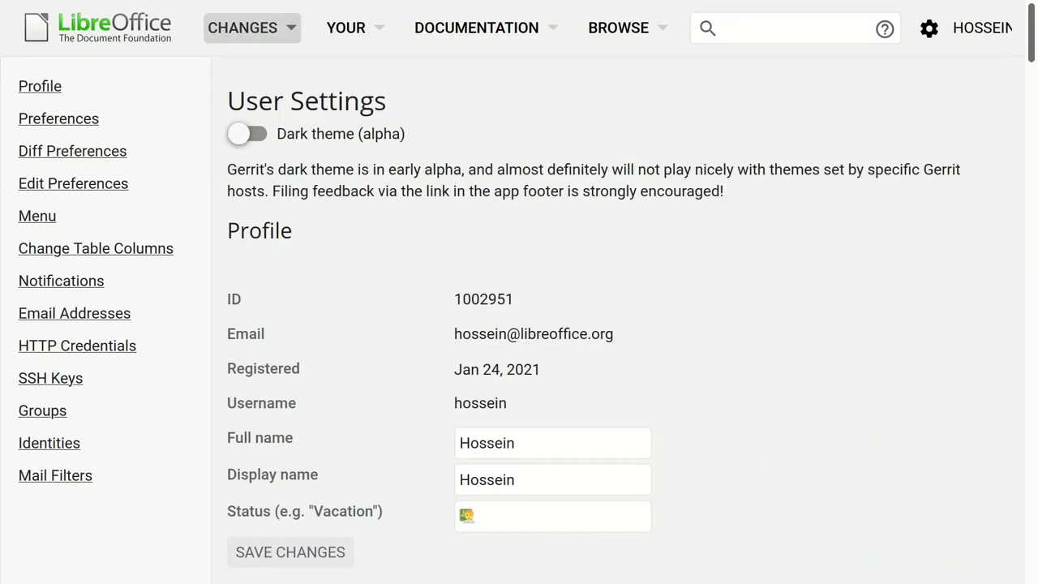
click(243, 28)
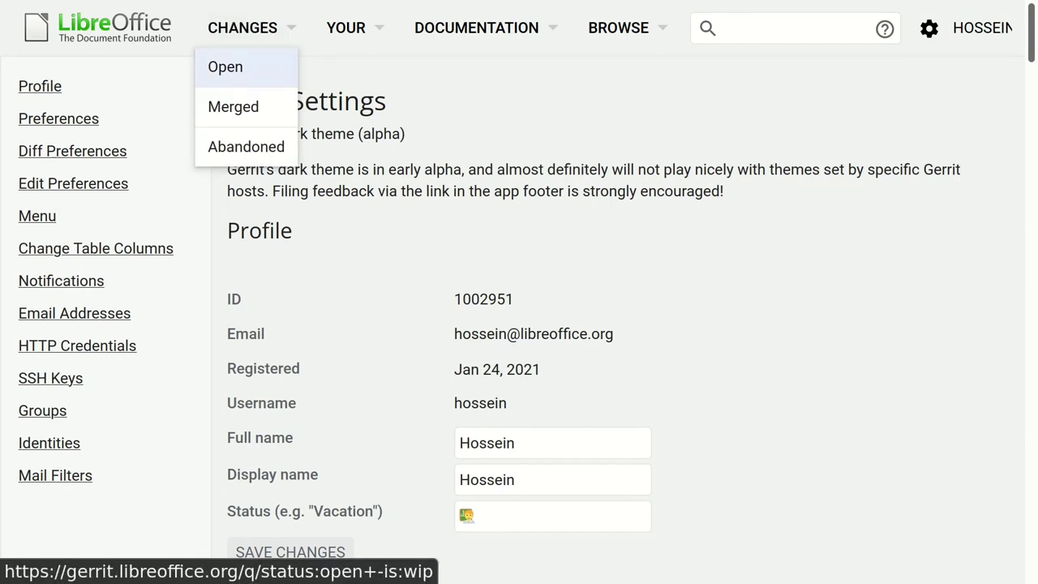
click(225, 66)
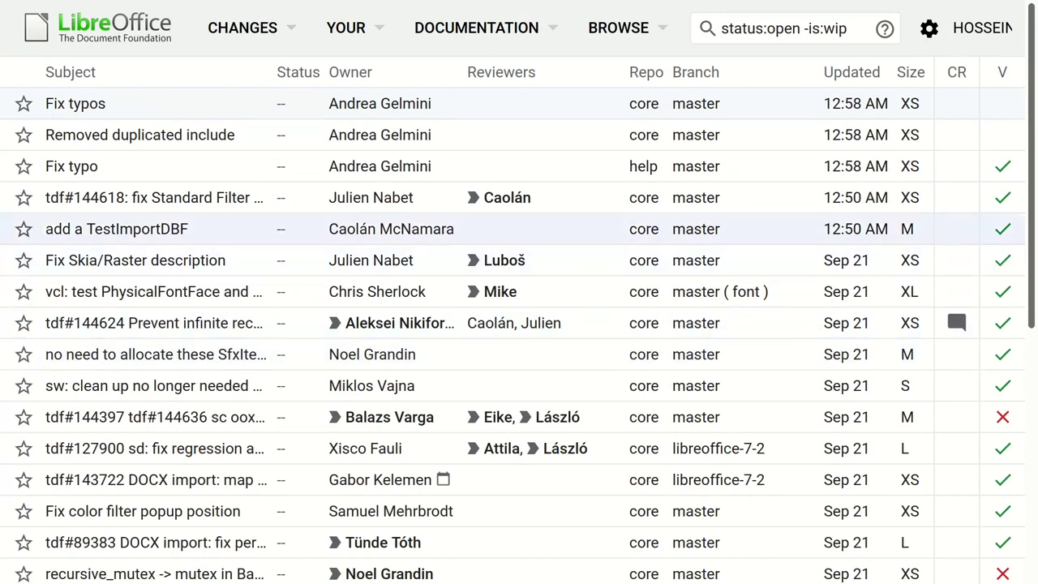
click(743, 29)
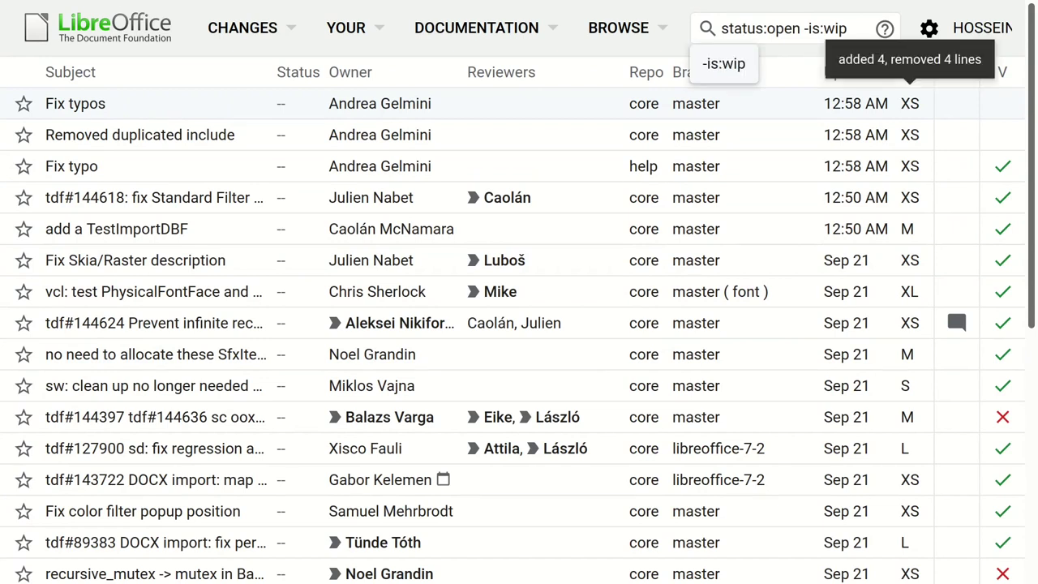
key(ctrl+a)
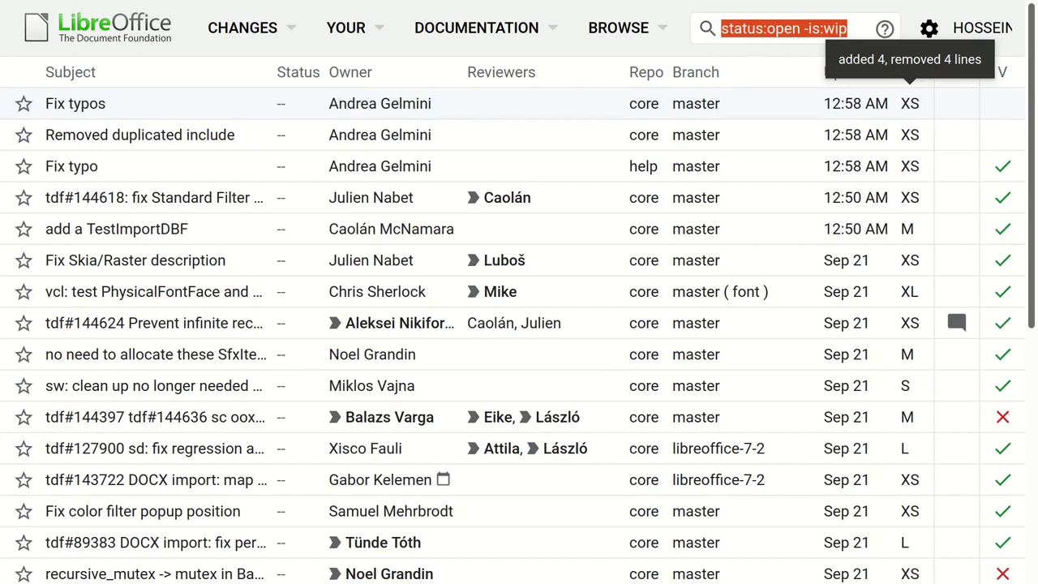
text(include g)
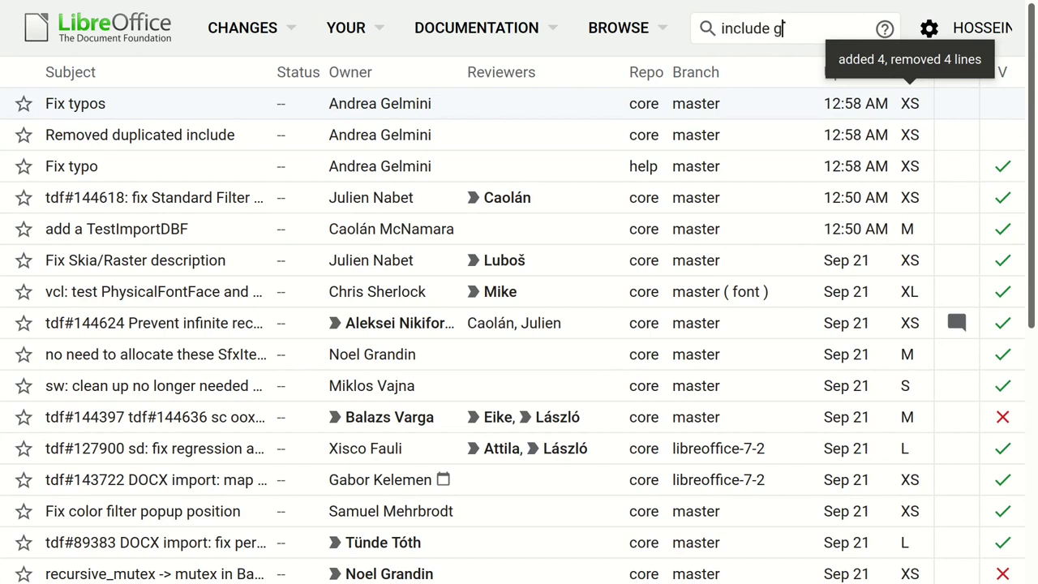
text(uard)
key(Return)
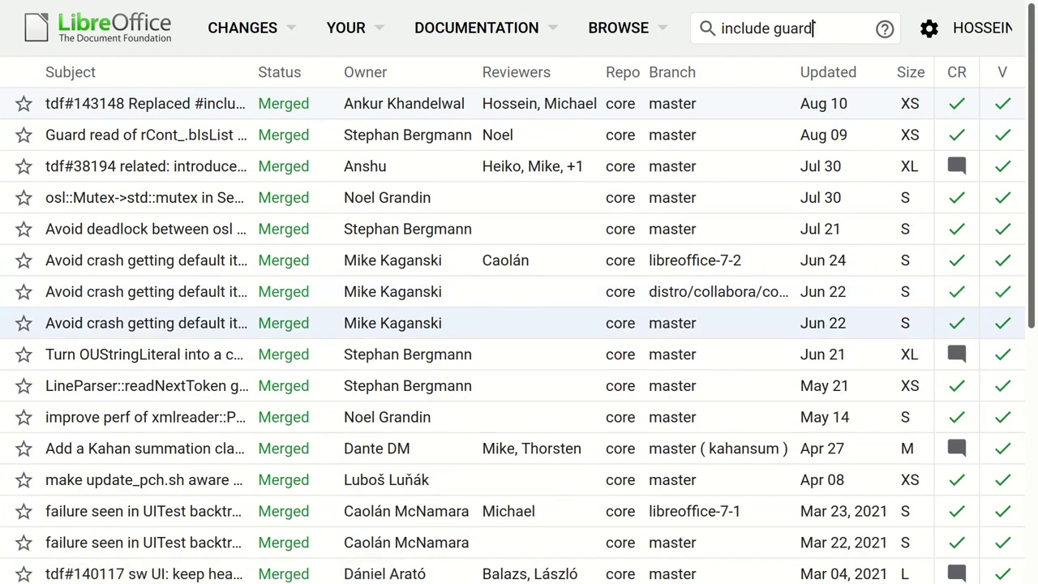
Step: Copy the bug number tdf#143148 from the top result's subject for a new search
drag(46, 103, 124, 103)
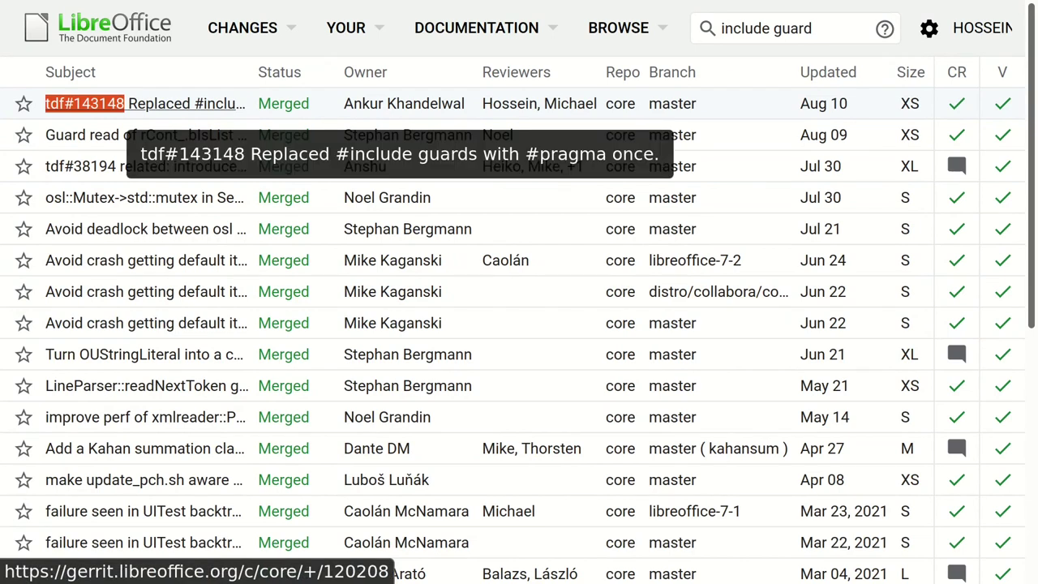
key(ctrl+c)
key(/)
Step: Search for tdf#143148 and open merged change 121089 using pragma once in compilerplugins
key(ctrl+v)
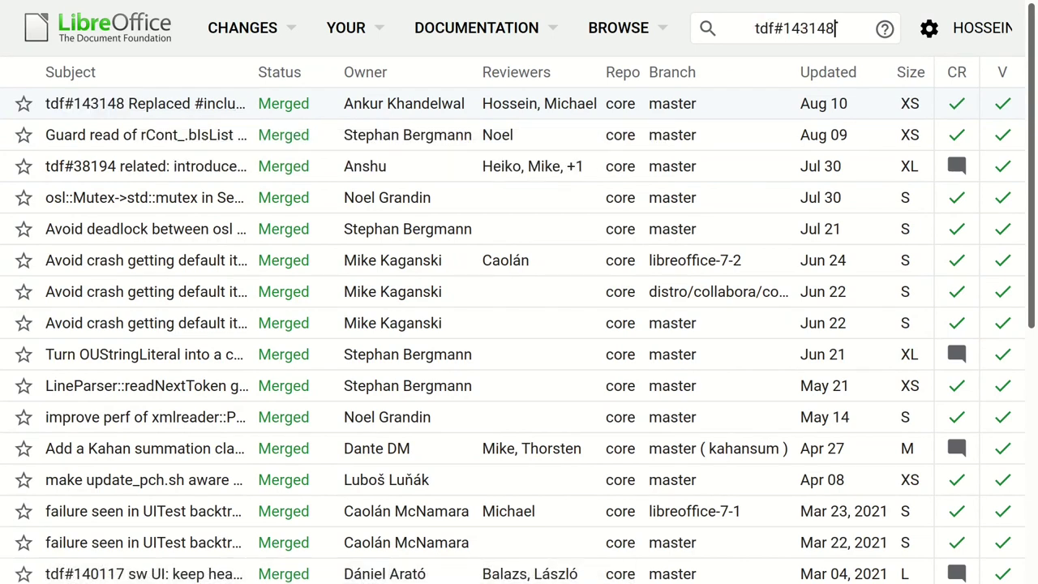
key(Return)
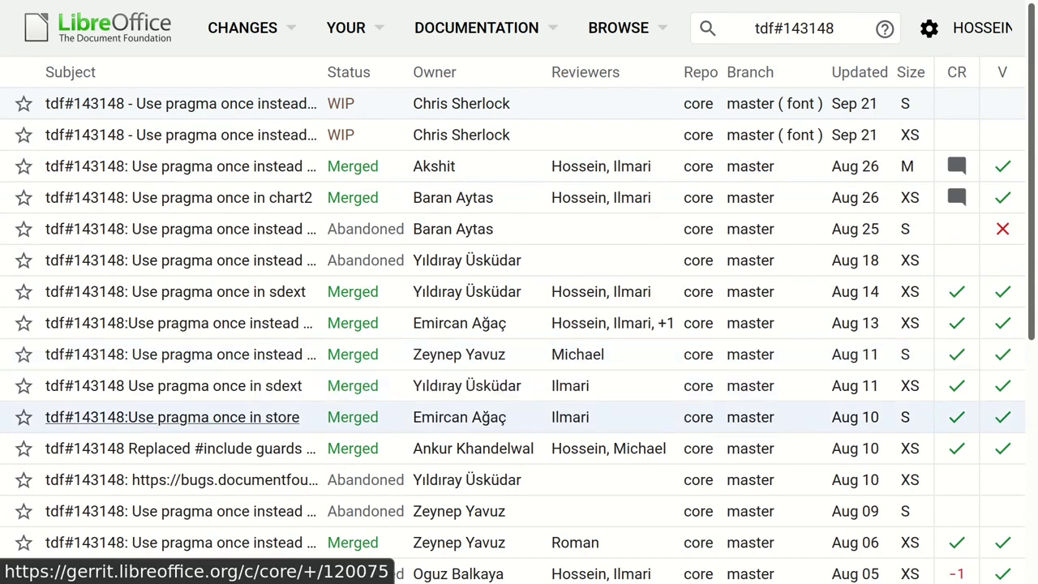
scroll(170, 426, down, 5)
scroll(170, 260, up, 5)
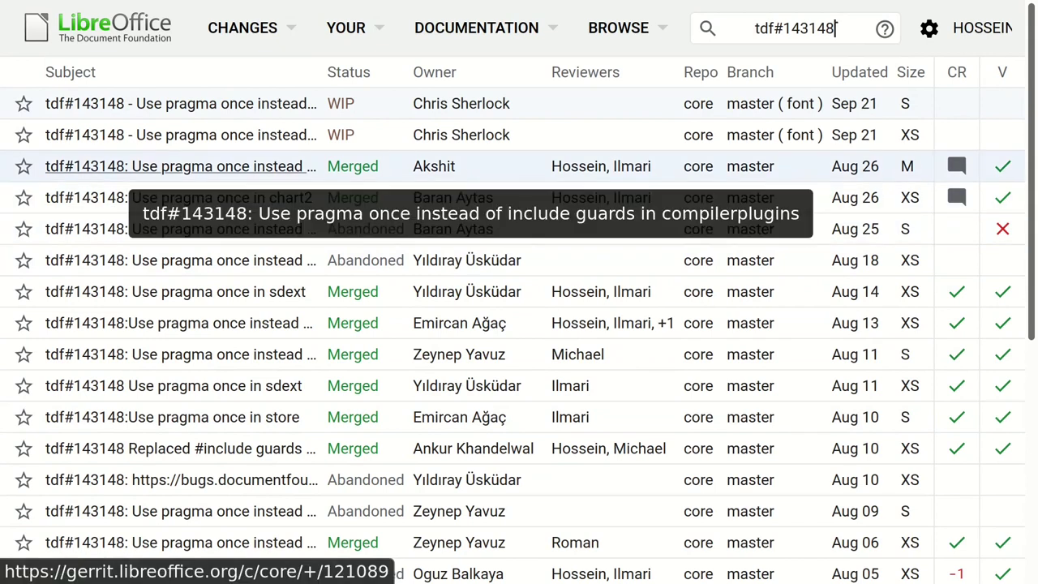
click(180, 167)
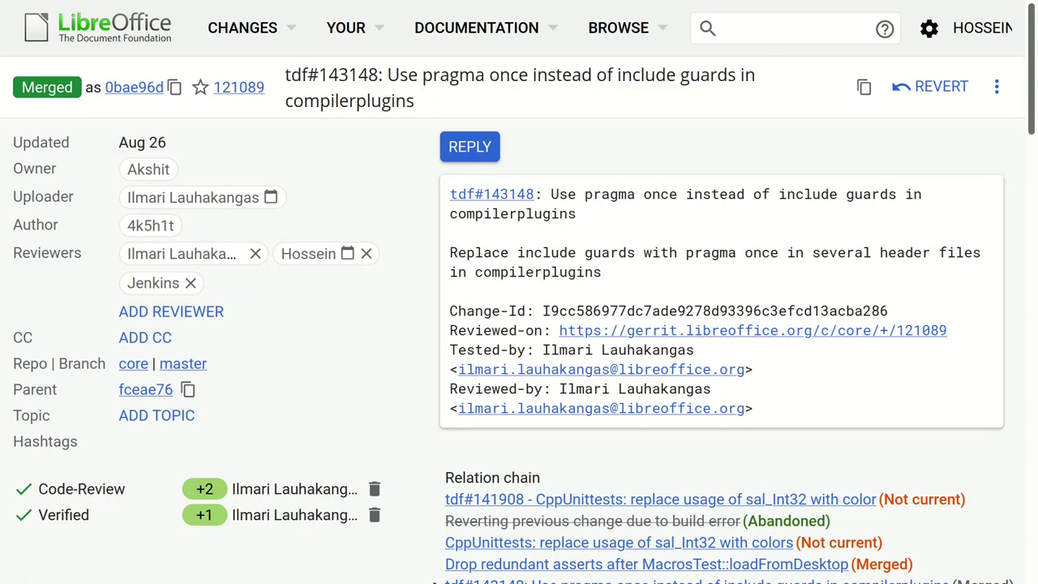
Step: Expand the bodynotinblock.hxx diff, where the include guards become '#pragma once'
scroll(317, 450, down, 8)
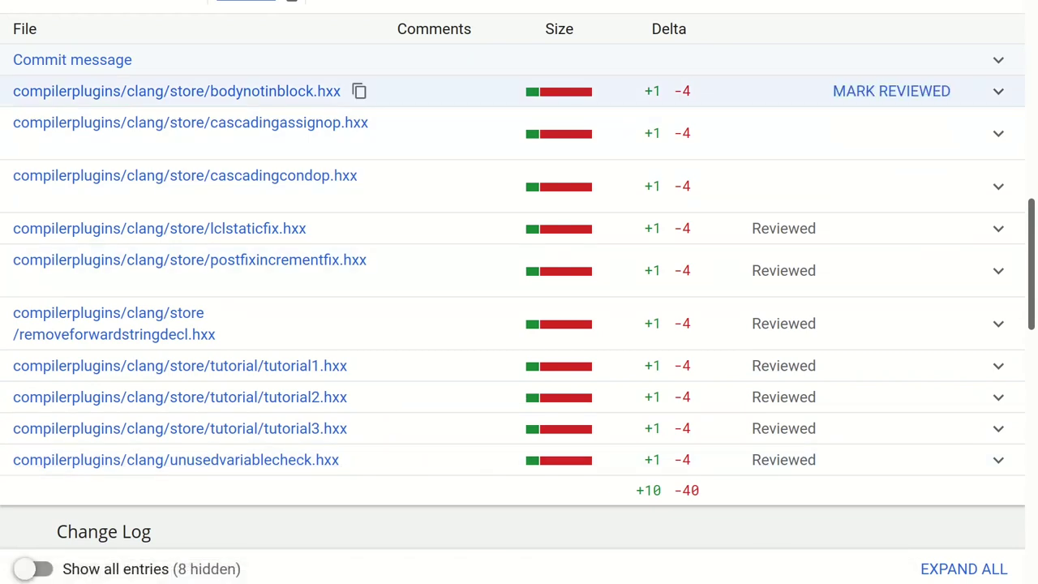
click(454, 91)
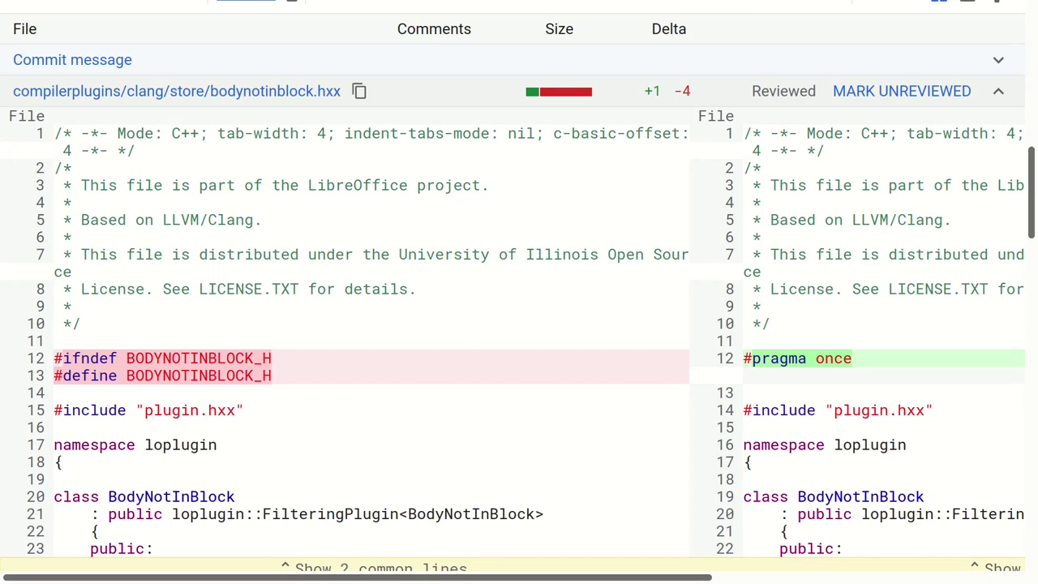
scroll(520, 325, down, 3)
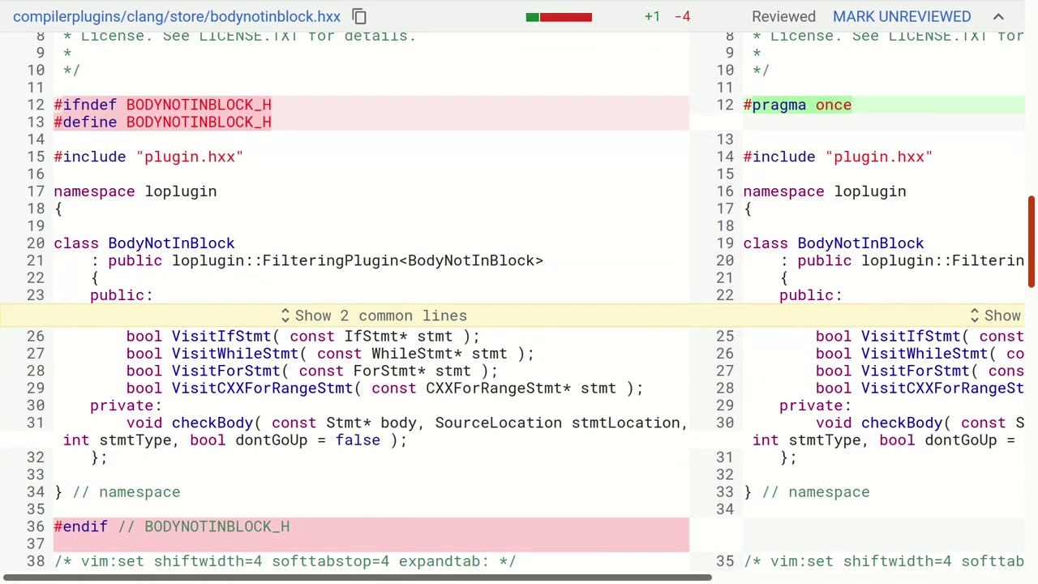
Step: Reveal all Change Log entries and expand the reviewer's Patchset 1 message with its 2 comments
scroll(178, 141, down, 20)
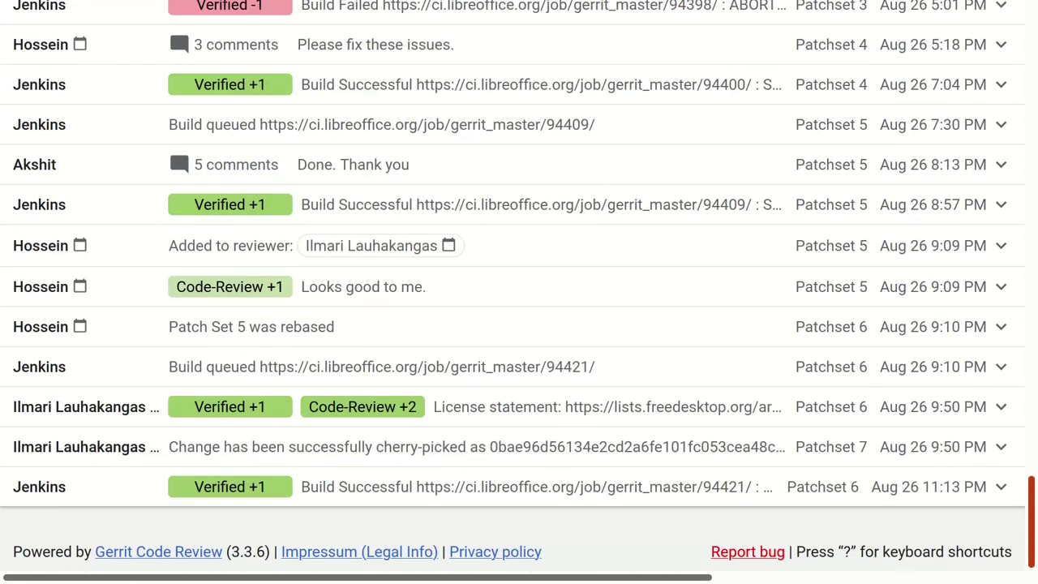
scroll(178, 141, up, 8)
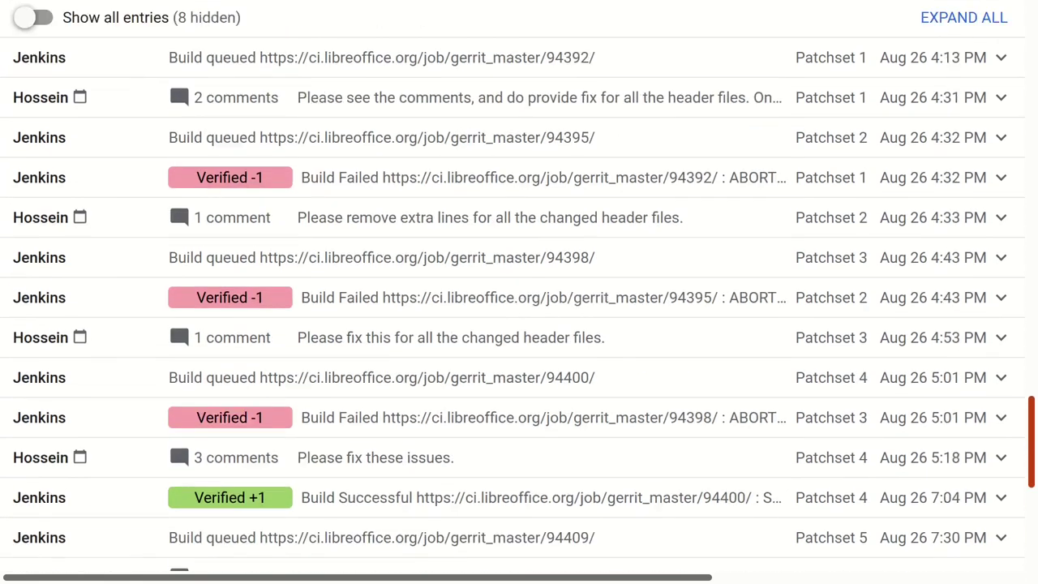
scroll(519, 292, down, 1)
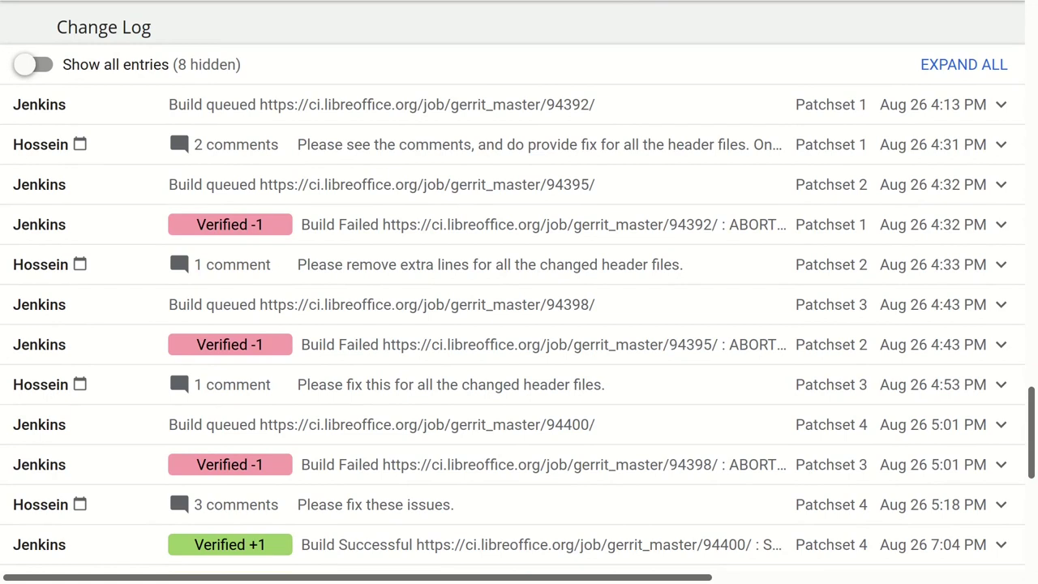
click(33, 64)
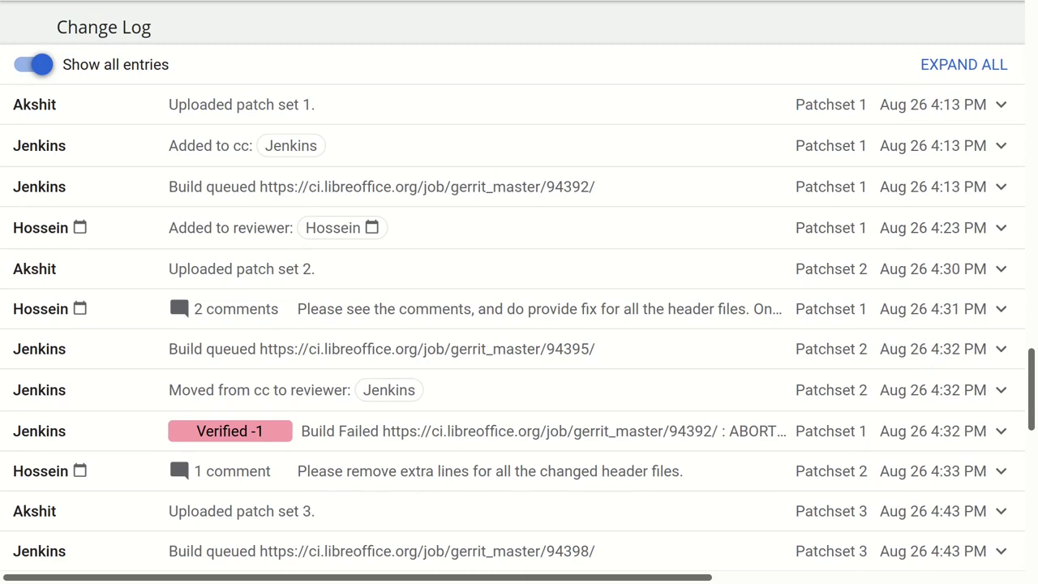
scroll(519, 324, down, 3)
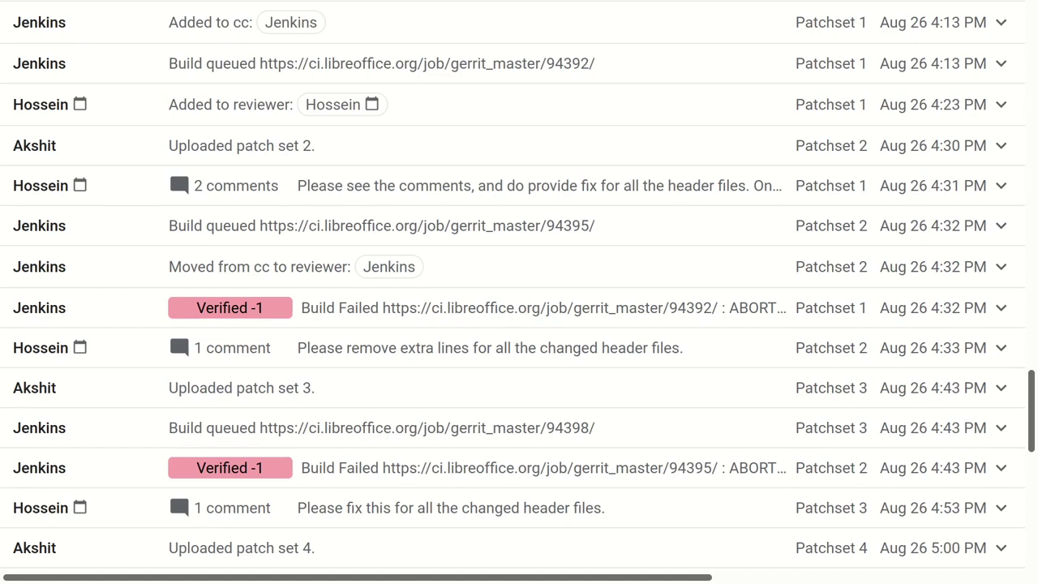
click(178, 185)
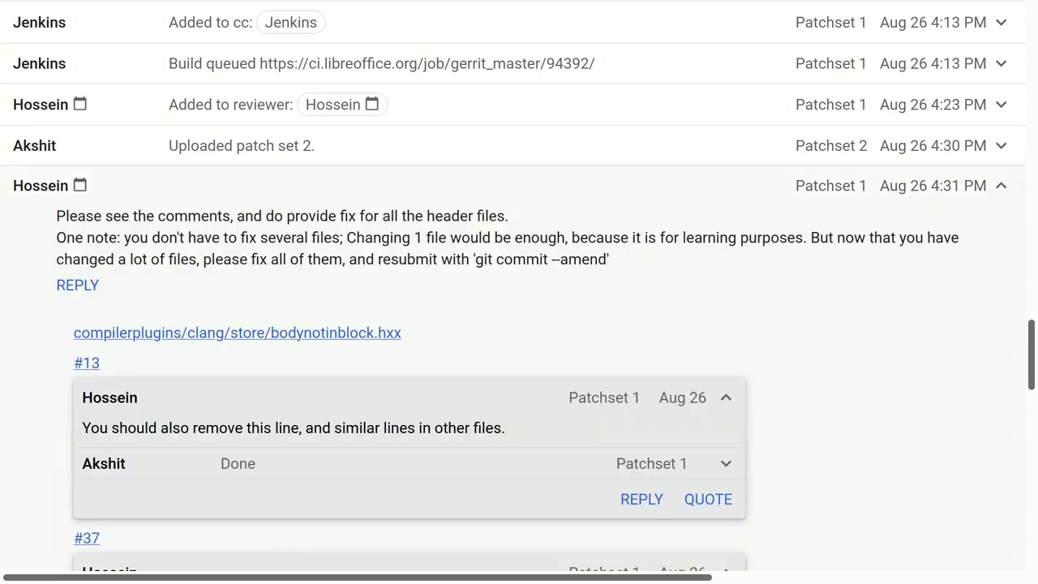